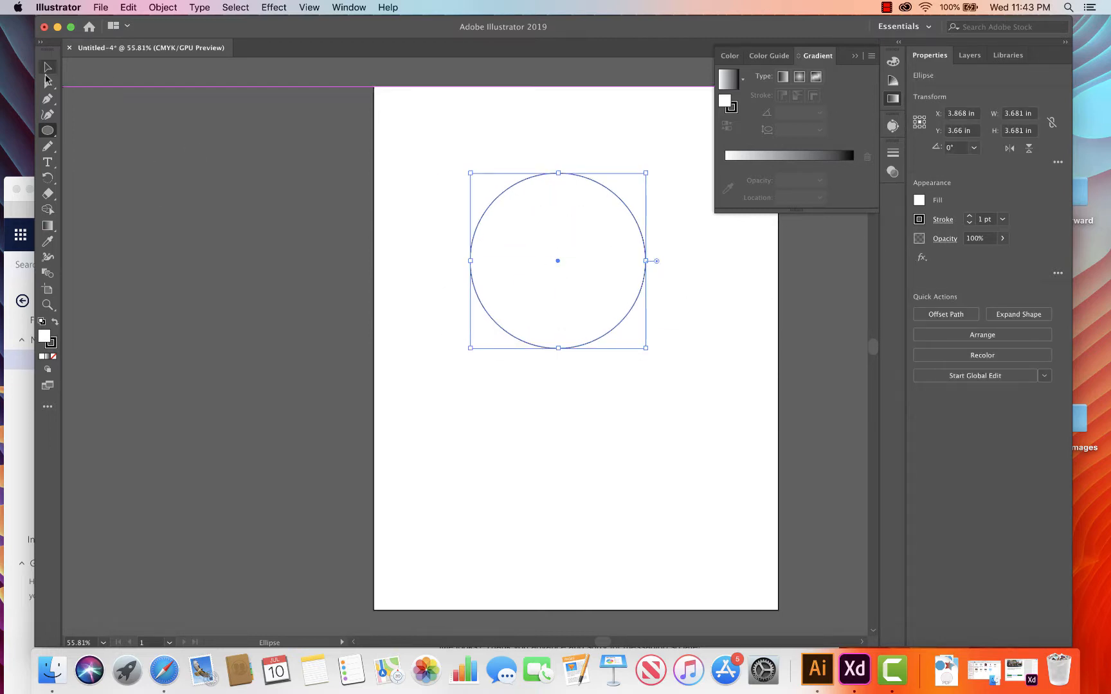
Step: Pull the circle's bottom anchor point straight down to about Y 7.06 in to form a balloon body
click(47, 85)
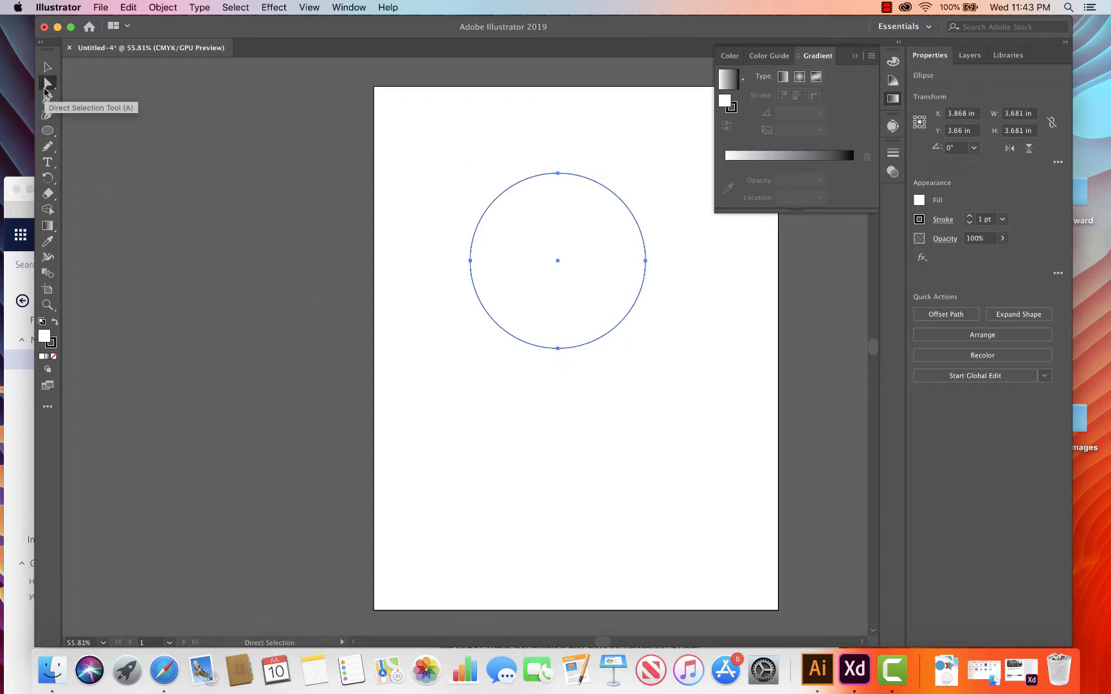
click(558, 348)
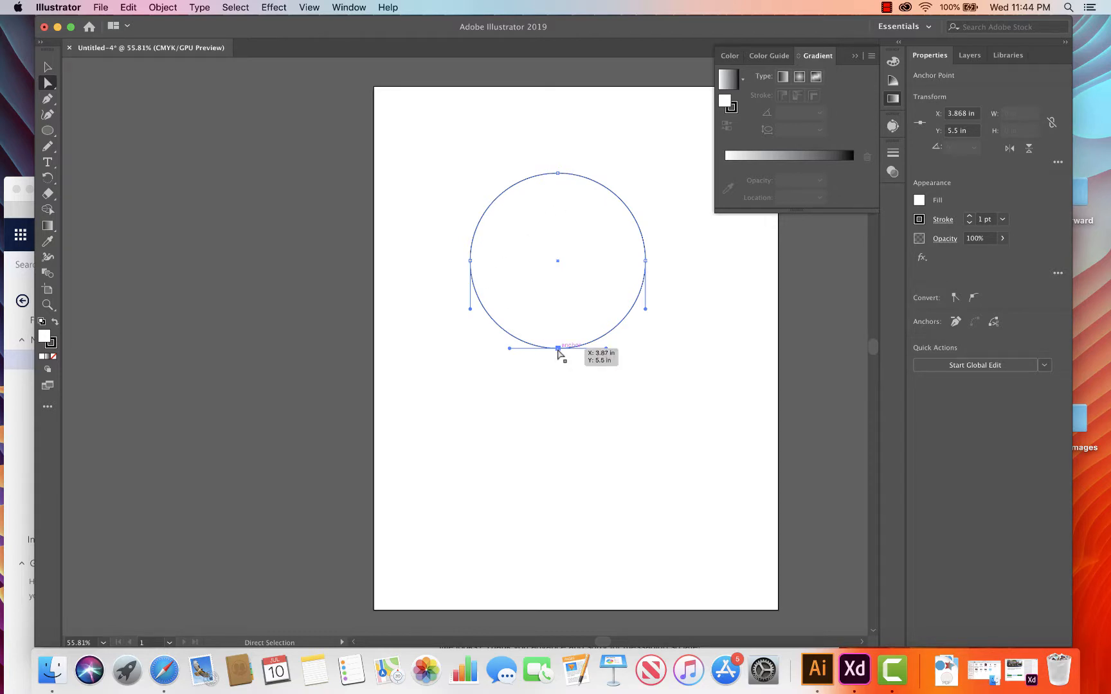
key(super+shift+a)
click(558, 349)
drag(558, 350, 558, 423)
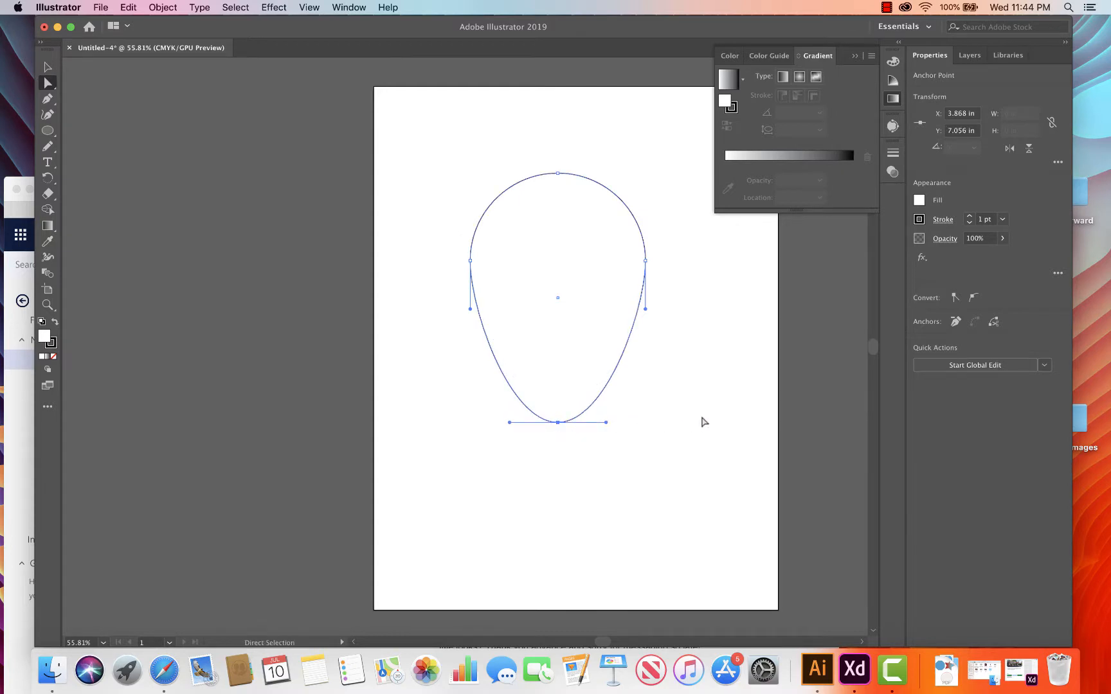
click(703, 421)
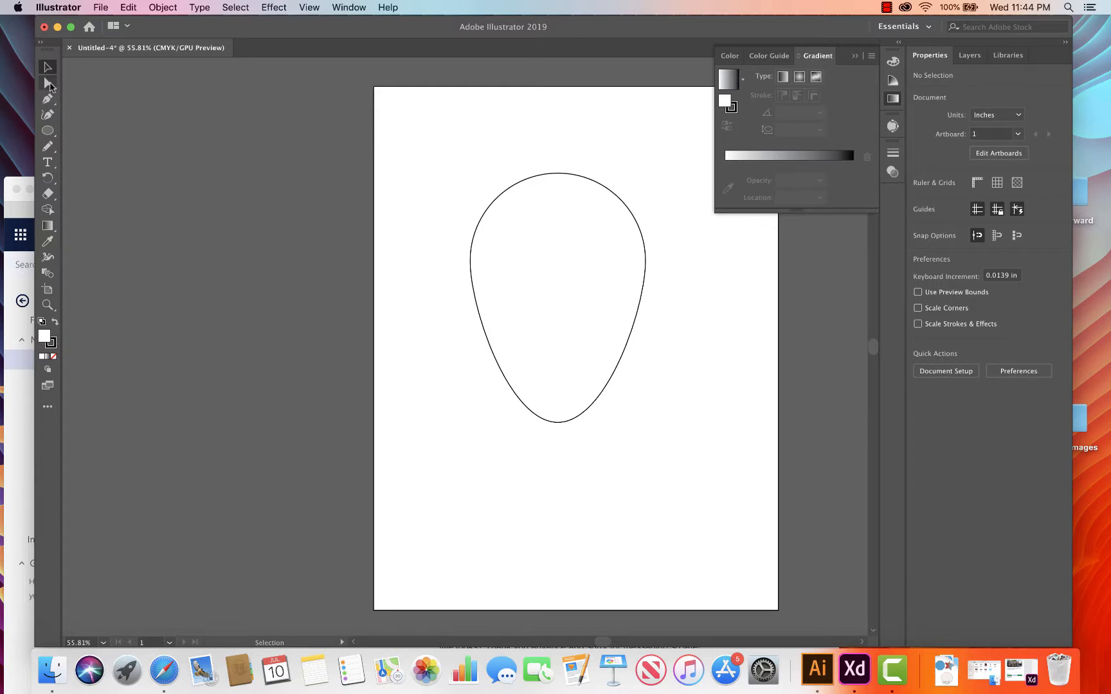
Step: Remove the stroke from the balloon body and fill it with the green swatch
click(46, 130)
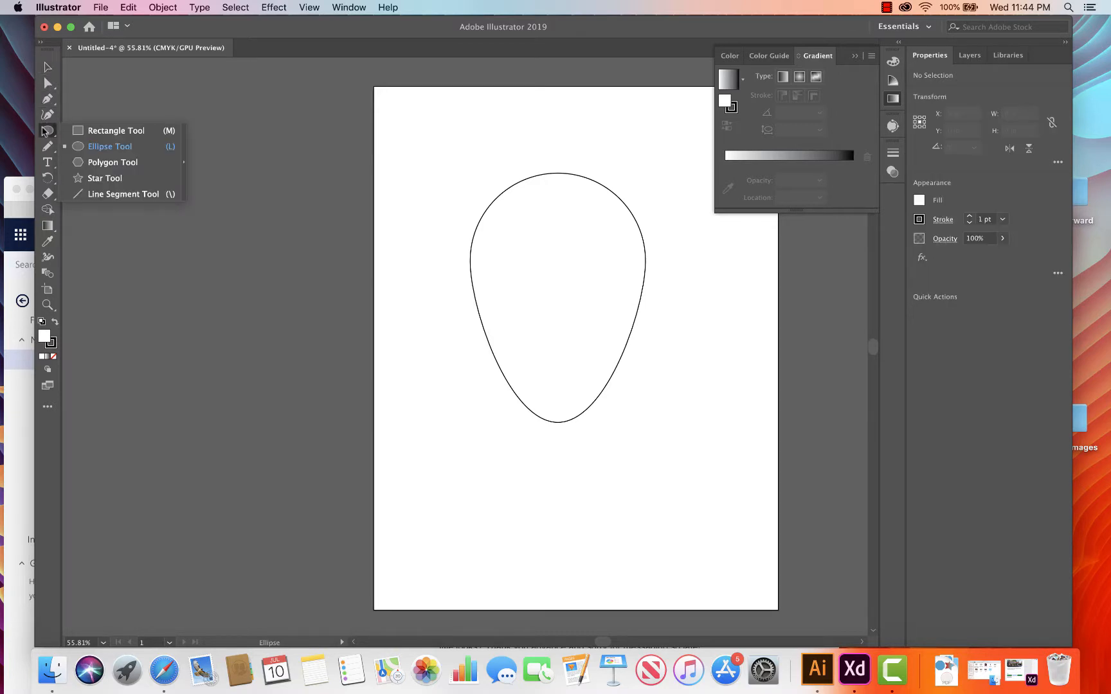
click(105, 178)
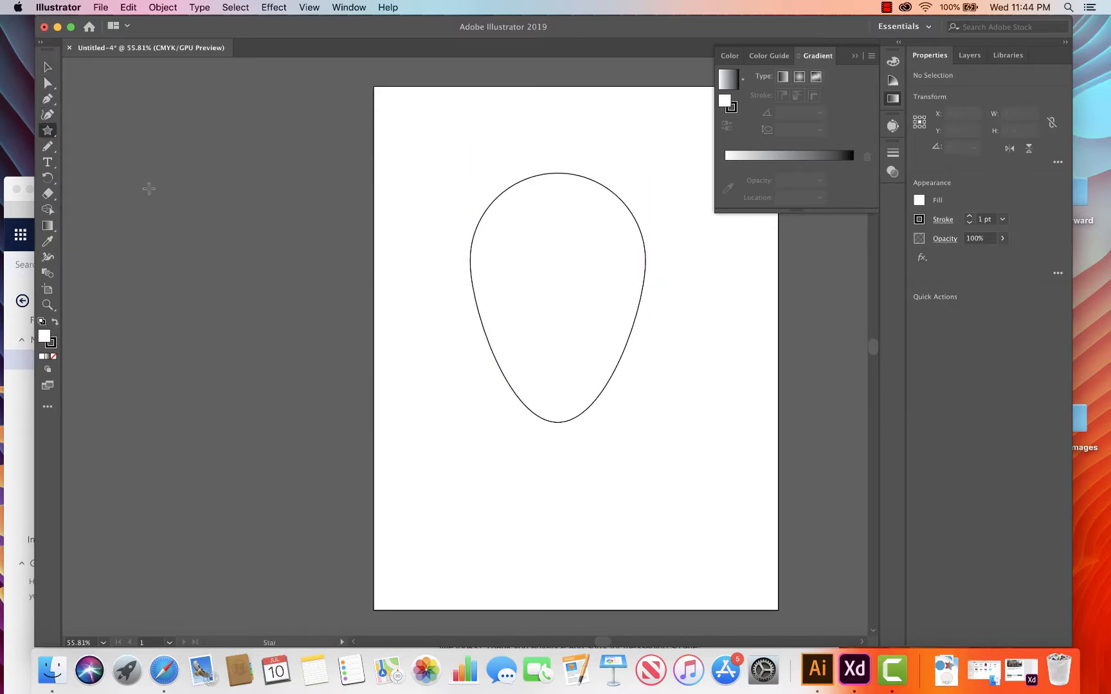
click(47, 67)
click(616, 199)
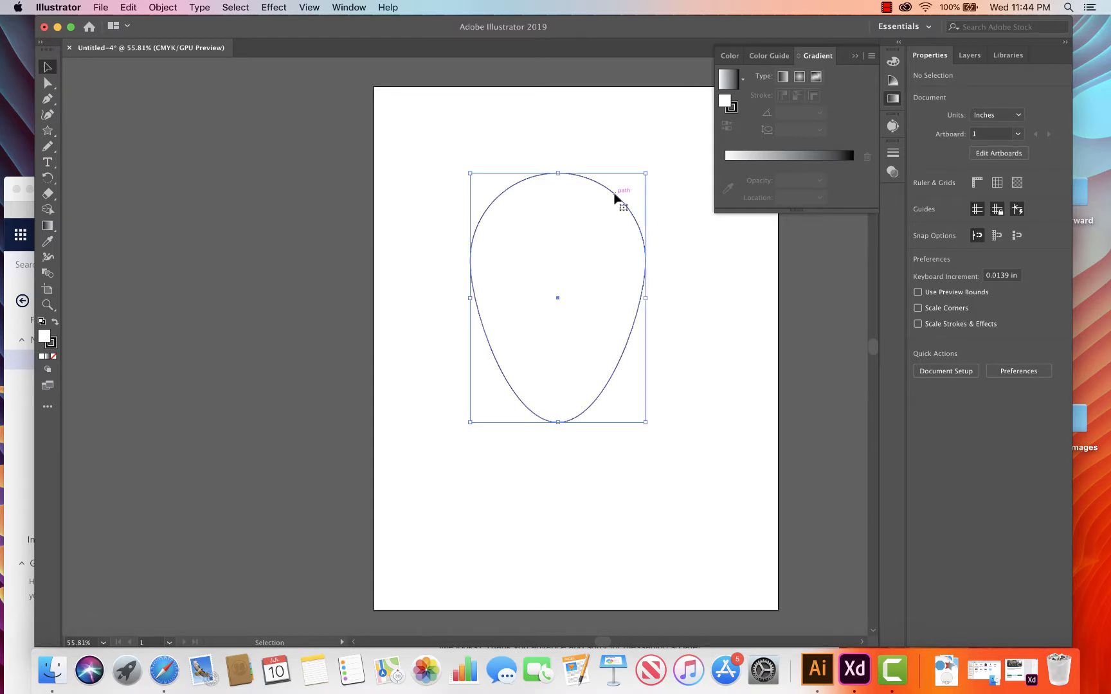
click(1002, 219)
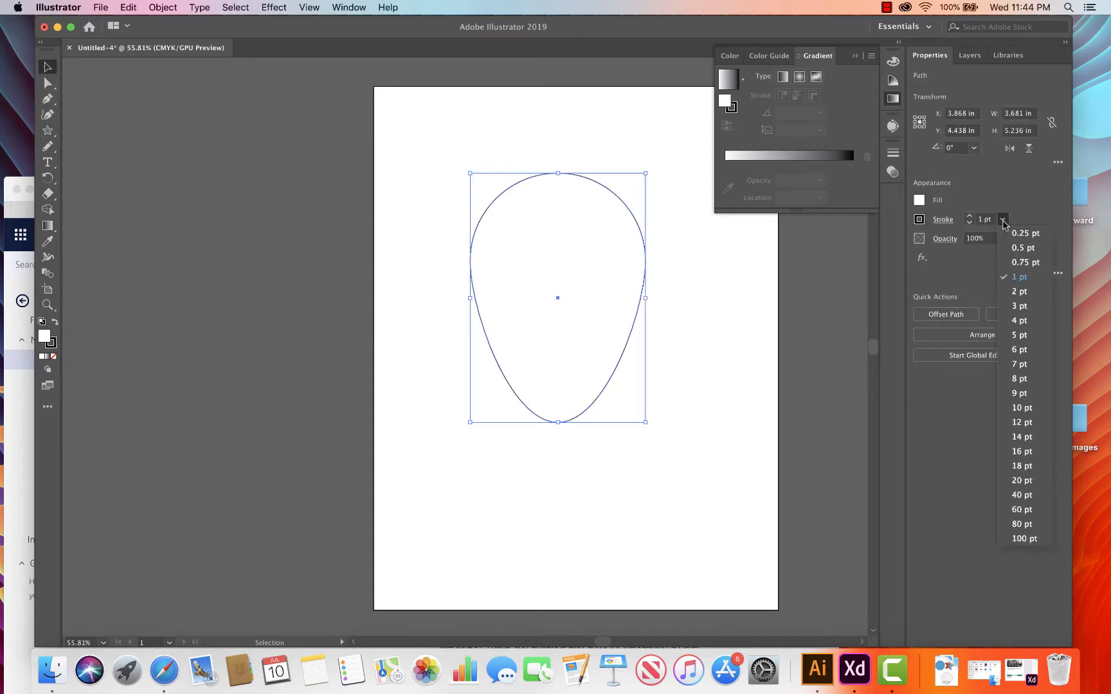
click(973, 222)
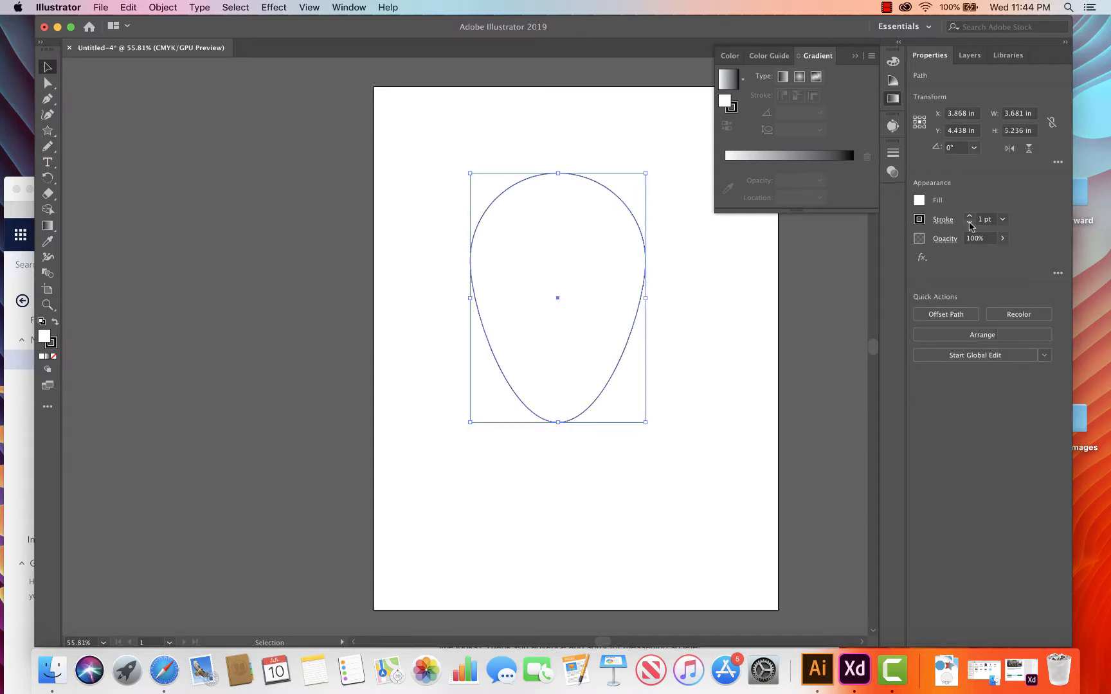
click(970, 223)
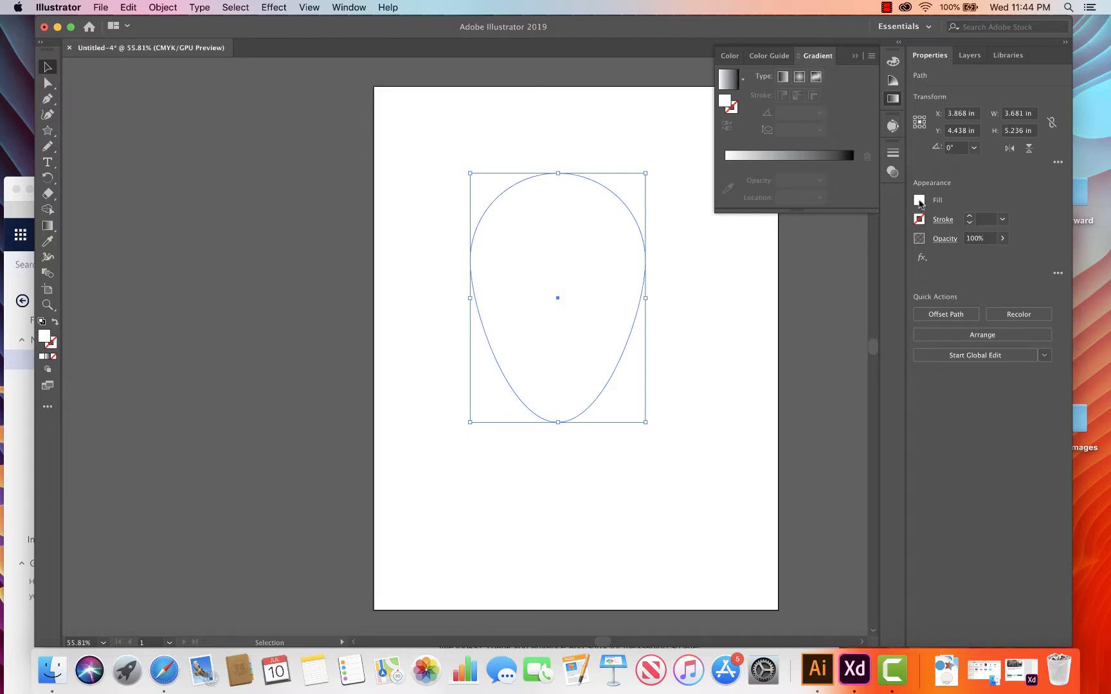
click(919, 201)
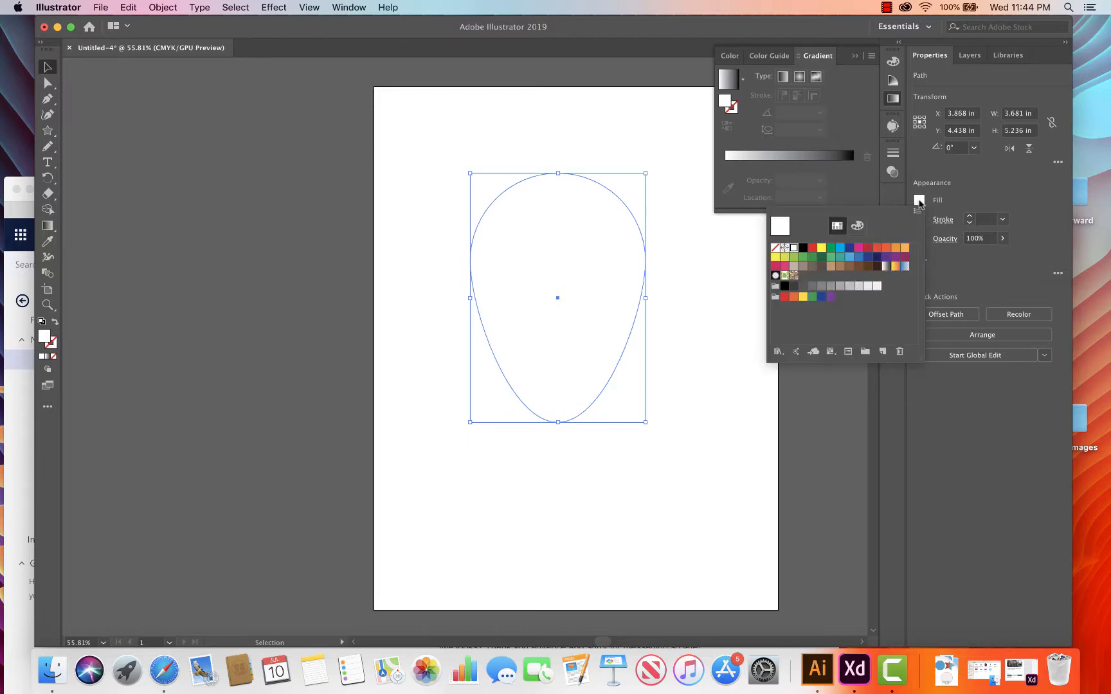
click(829, 248)
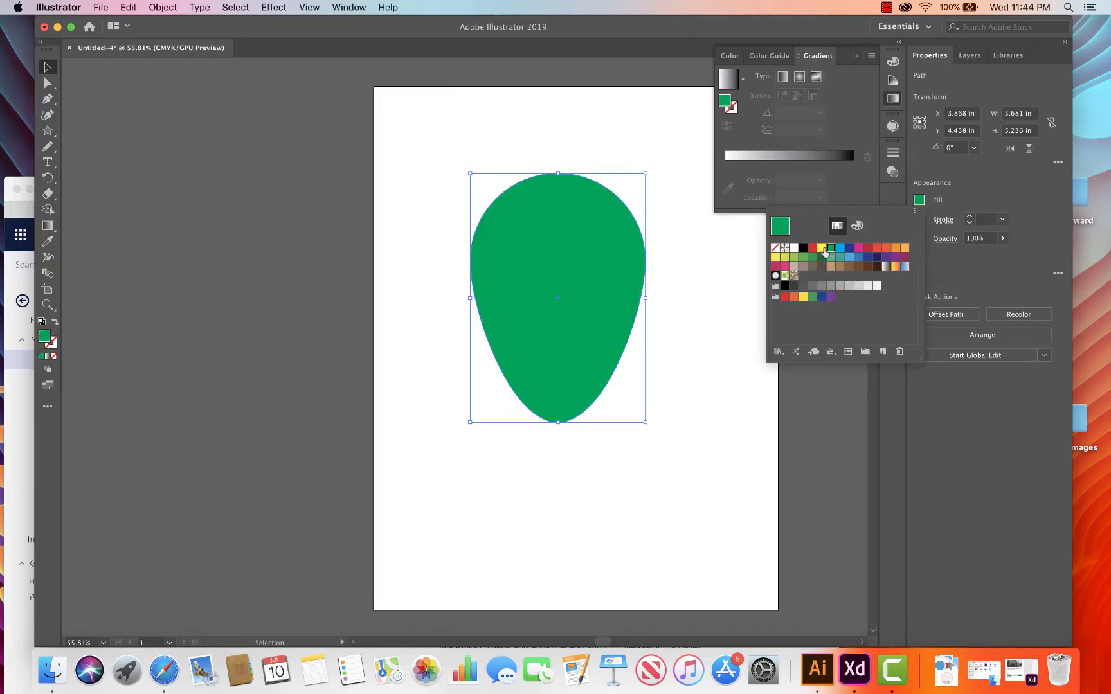
click(678, 264)
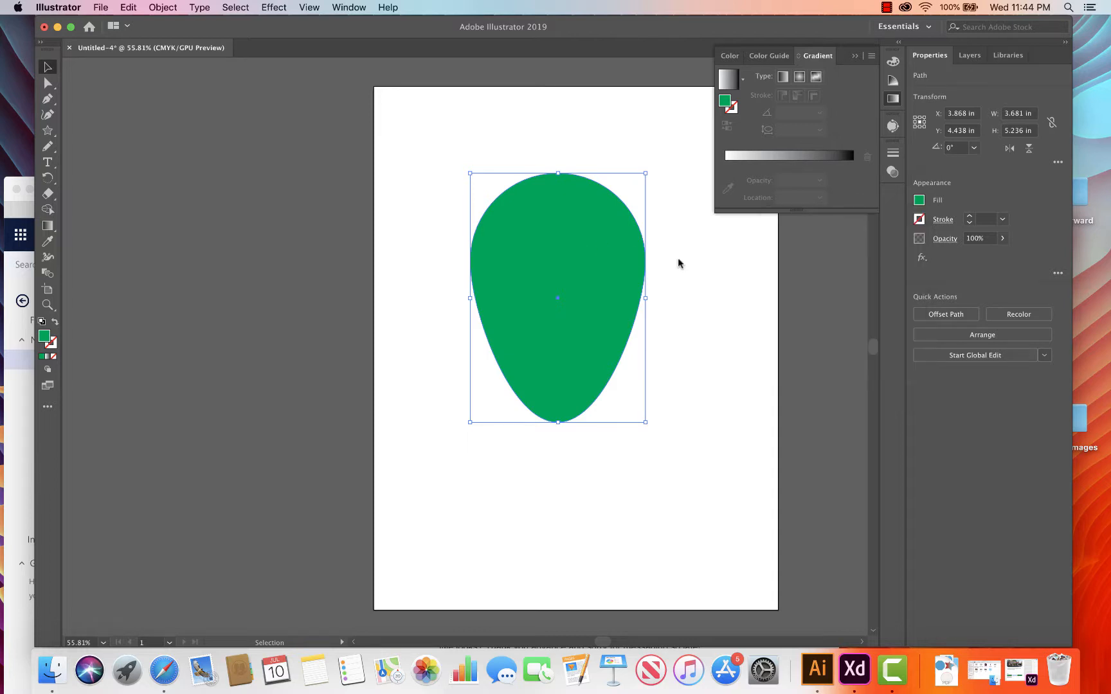
Step: Create a triangle about 1.84 by 1.59 in with the Star tool and place it below the balloon body on its left side
click(47, 130)
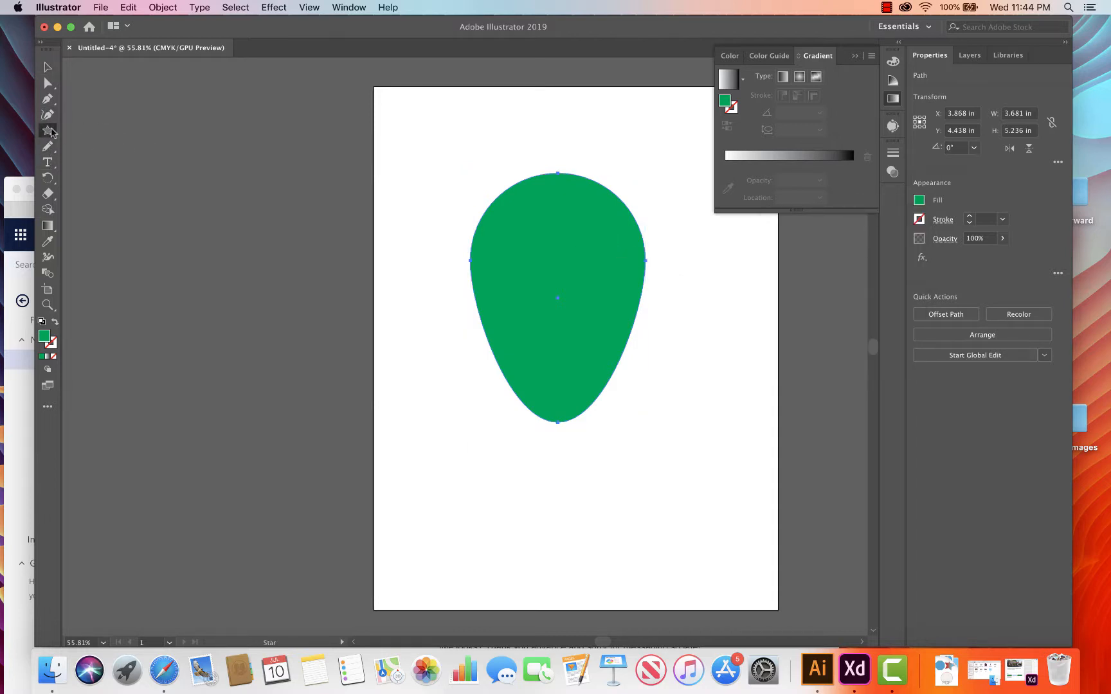
click(48, 131)
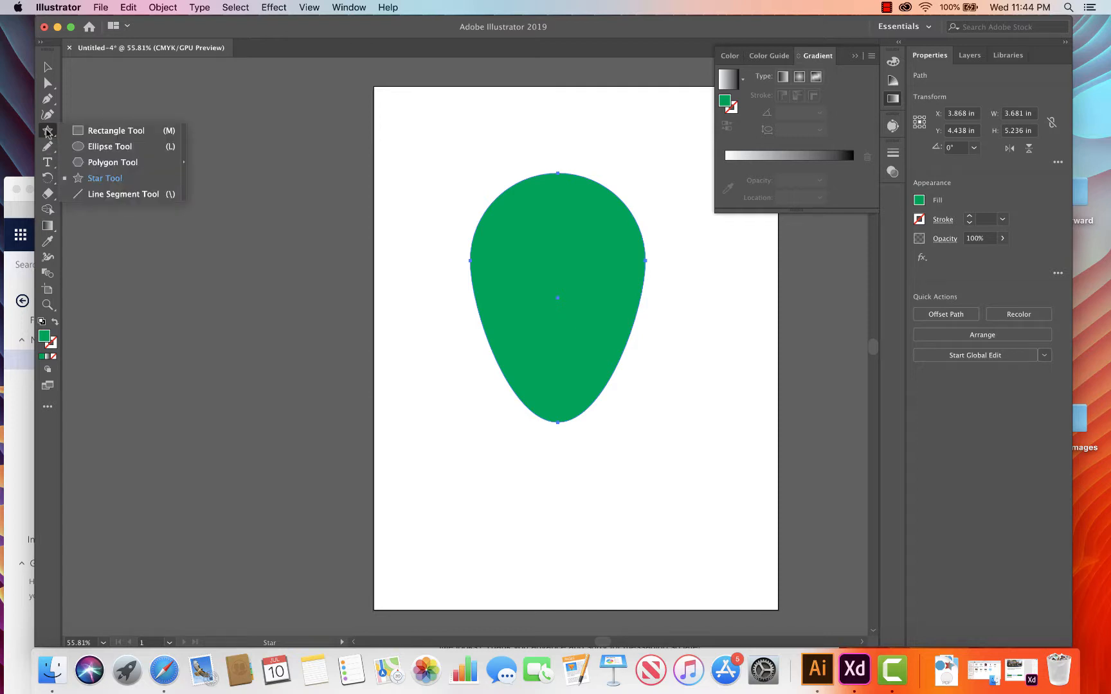
drag(530, 375, 617, 422)
key(Up)
key(Up)
key(Up)
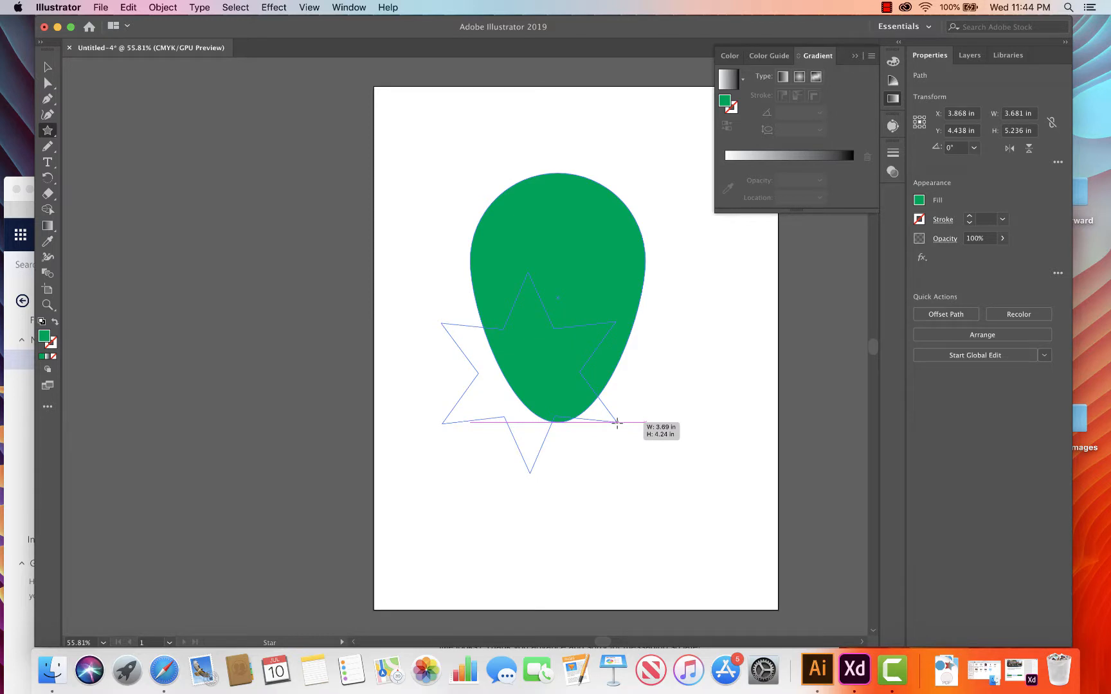
key(Down)
key(Down)
key(Down)
drag(617, 423, 573, 391)
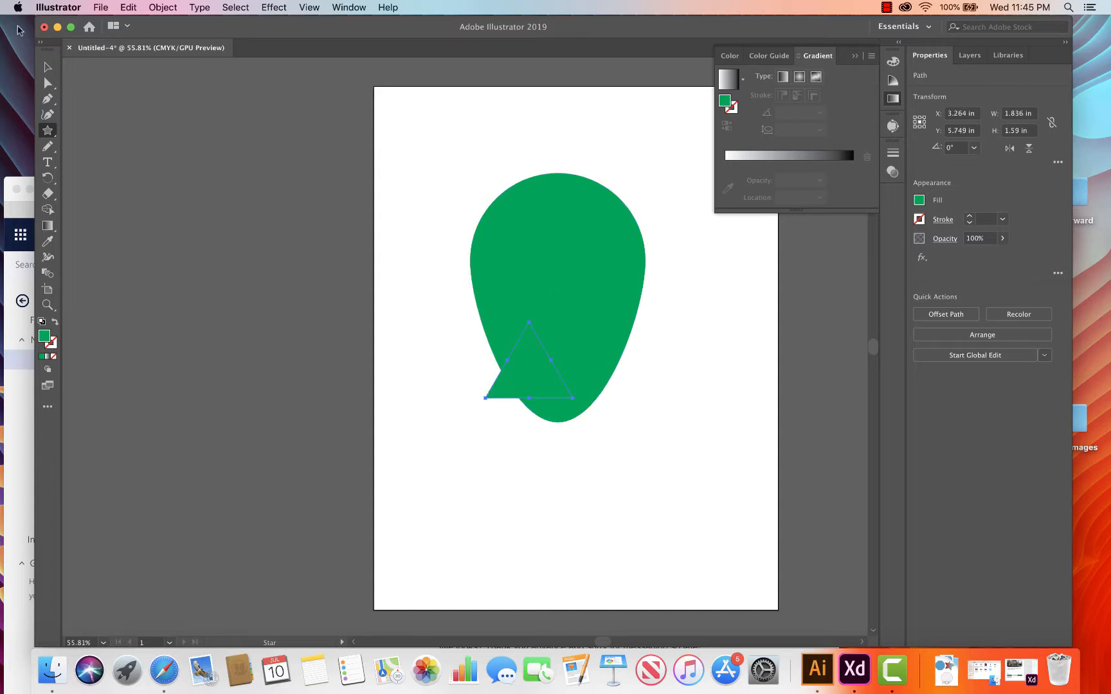
click(48, 67)
drag(516, 354, 469, 468)
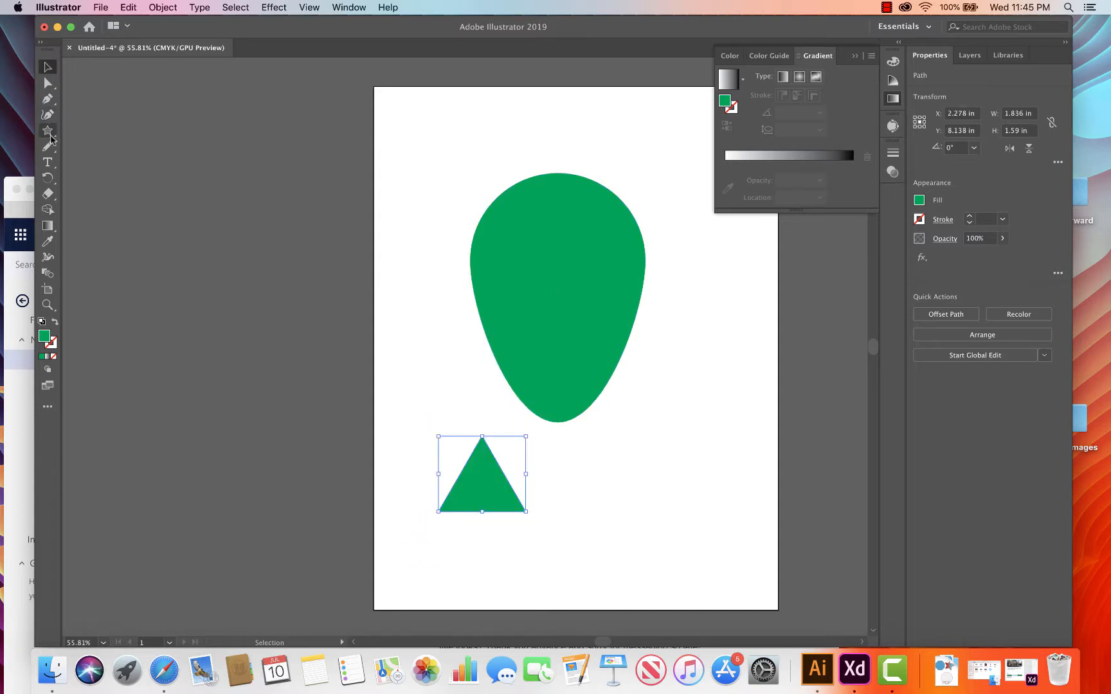
Step: Round all the triangle's corners and curve the middle of its bottom edge inward to about Y 8.63 in with a 0.45 in corner
click(47, 83)
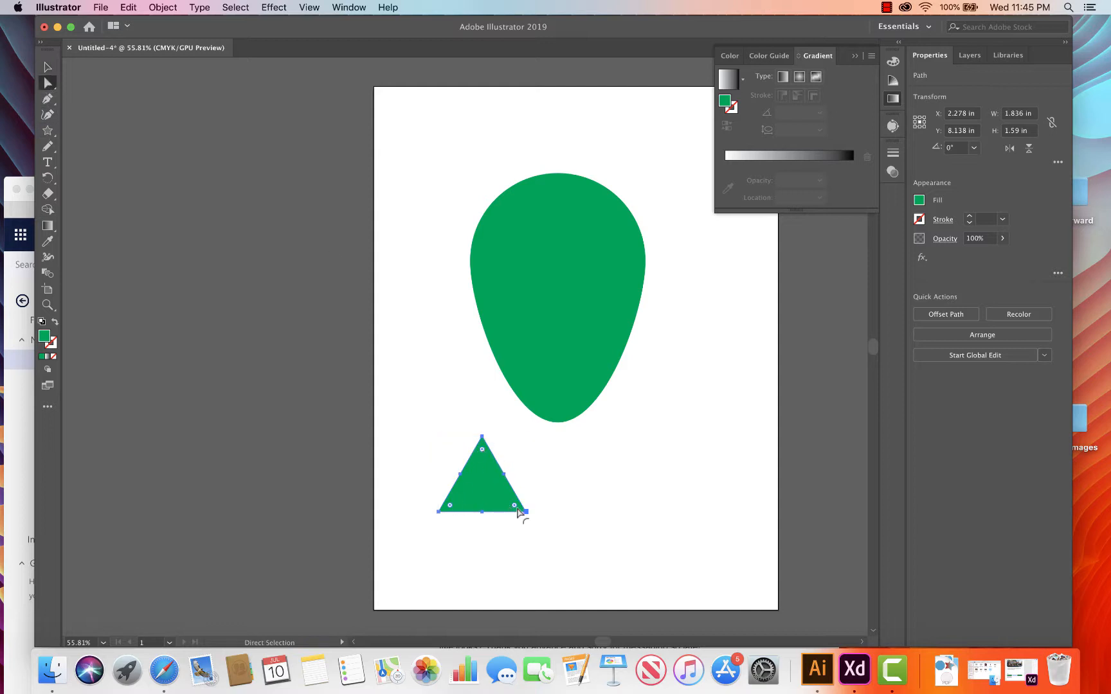
drag(513, 505, 503, 502)
click(482, 511)
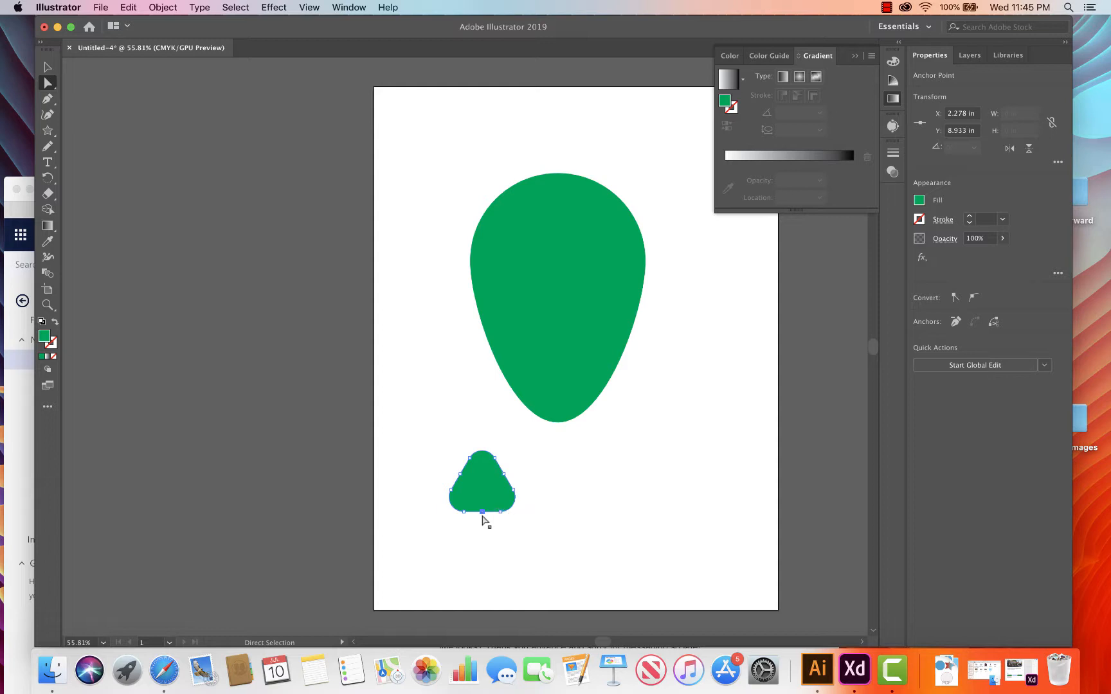
mouse_move(482, 512)
mouse_down()
mouse_move(483, 496)
mouse_move(478, 523)
mouse_up()
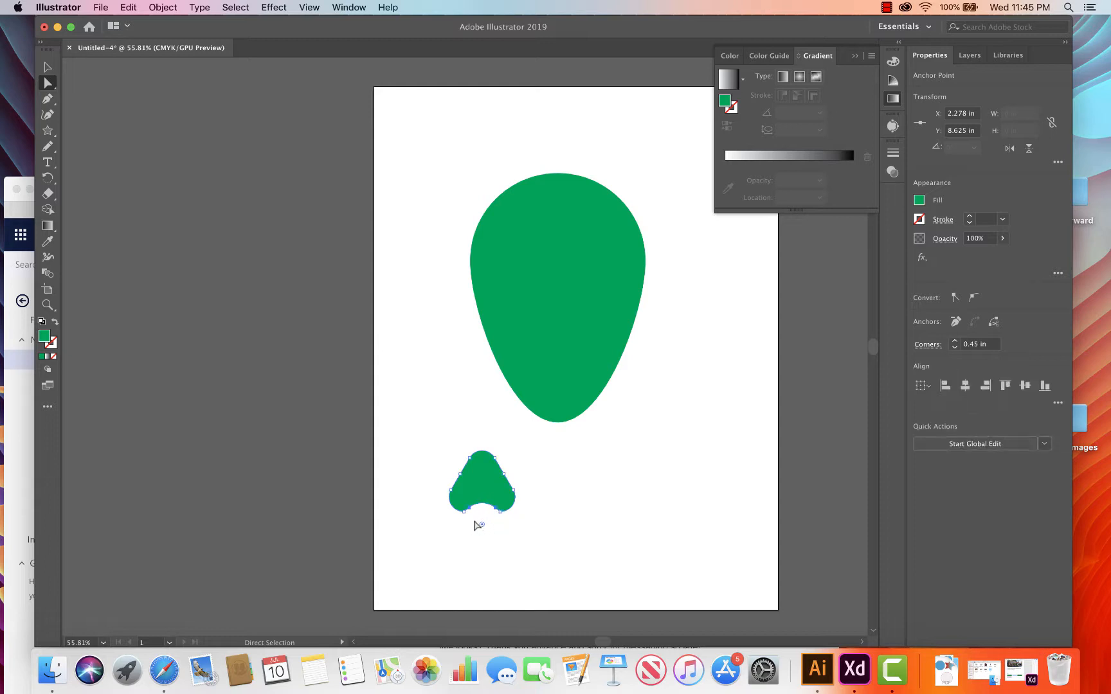
Step: Shrink the rounded triangle to about 0.44 in wide and position it centred under the balloon body as its knot
click(48, 67)
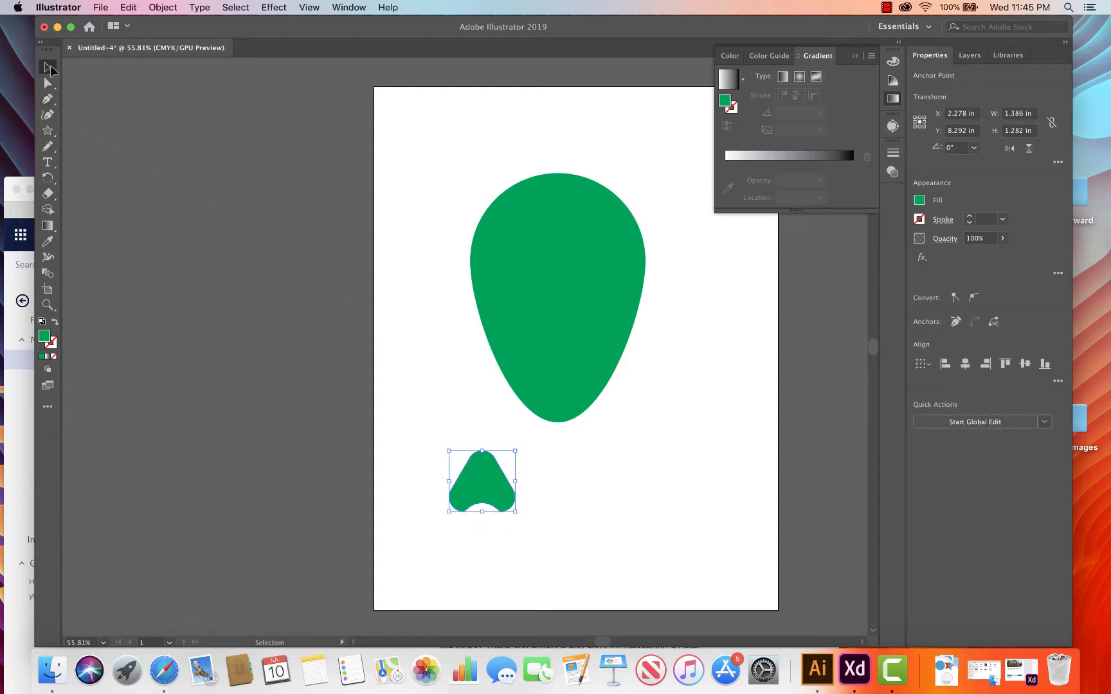
click(599, 542)
drag(496, 472, 569, 439)
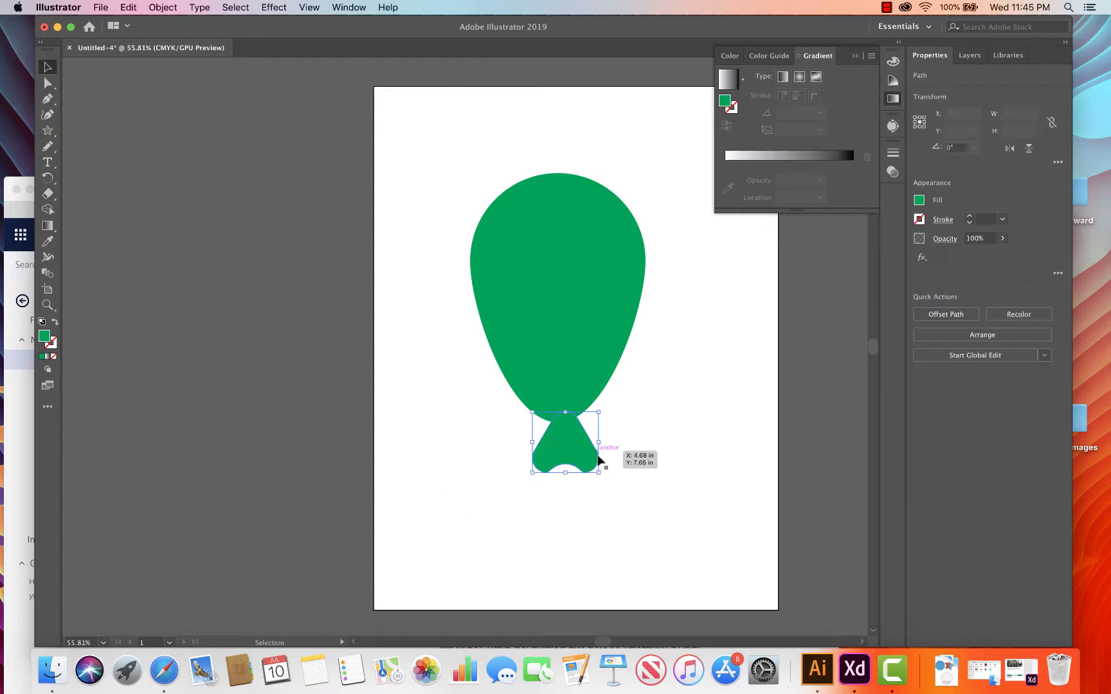
drag(601, 478, 563, 429)
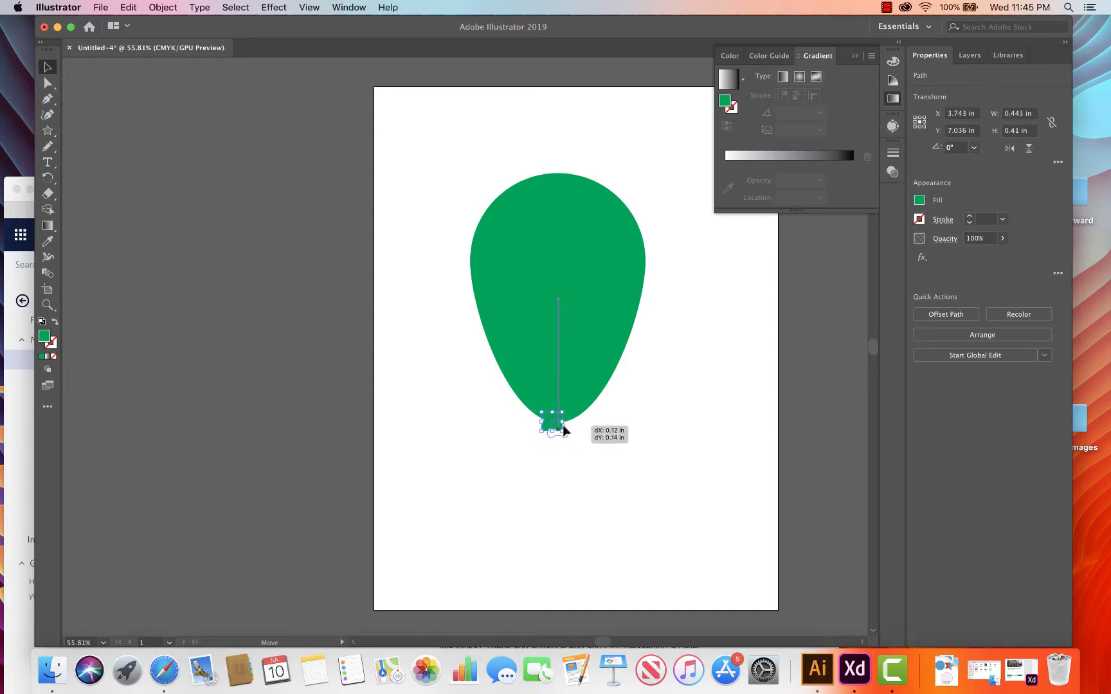
click(585, 461)
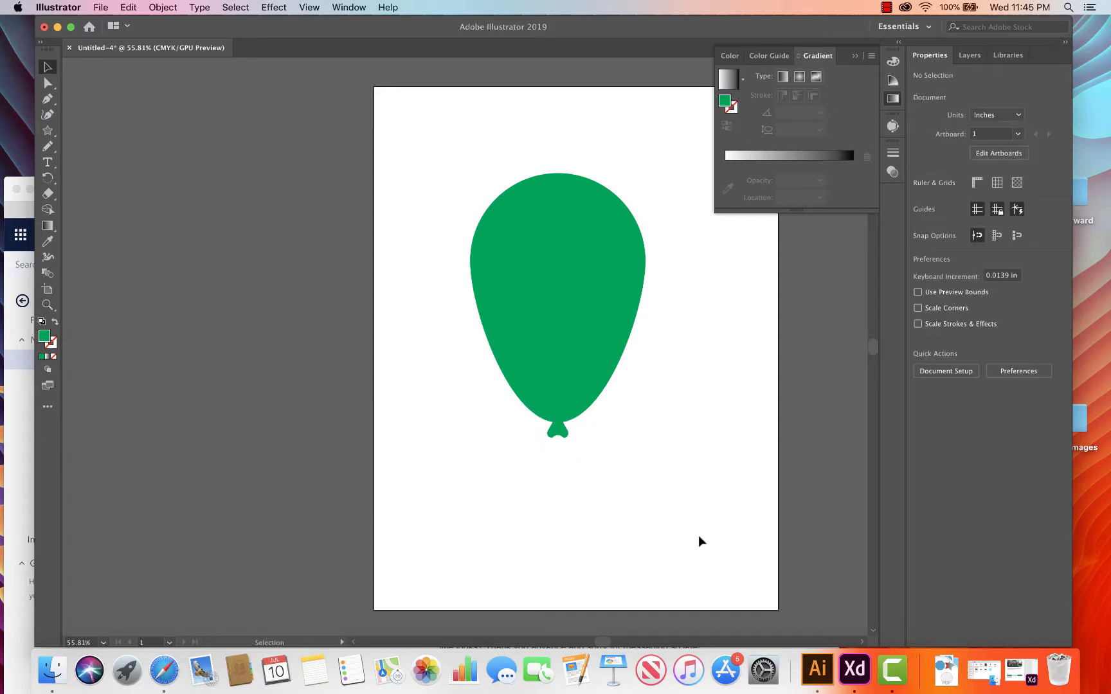
Step: Unite the balloon body and knot into one shape with Pathfinder, and move it up to about Y 3.45 in
drag(675, 151, 439, 491)
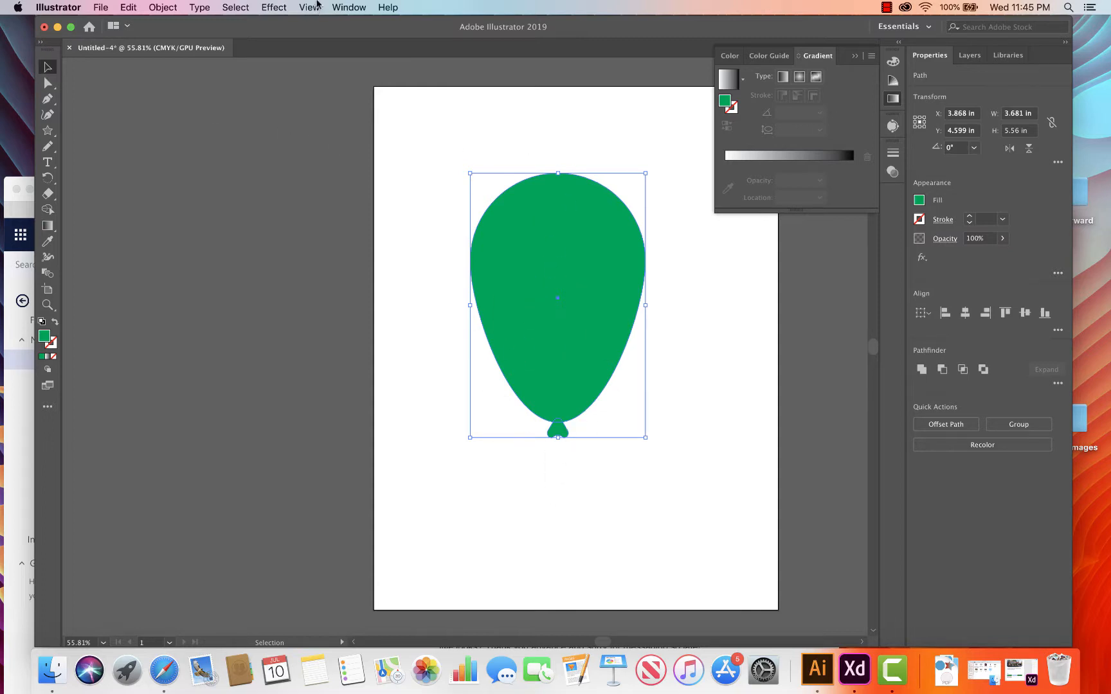
click(351, 7)
click(421, 457)
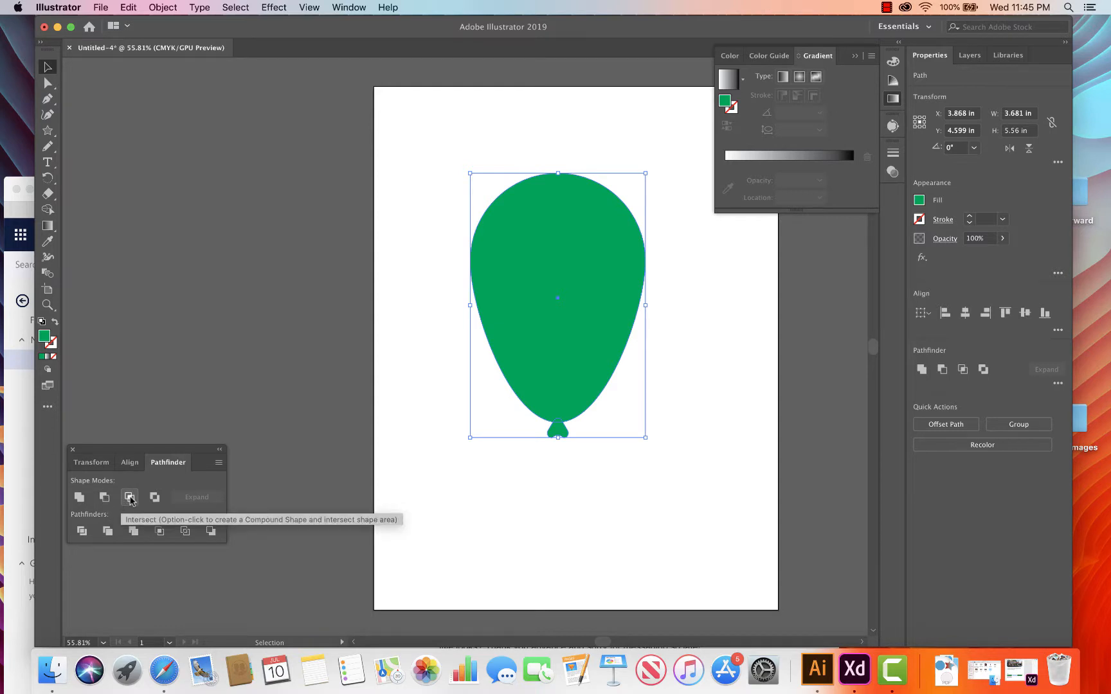
click(79, 497)
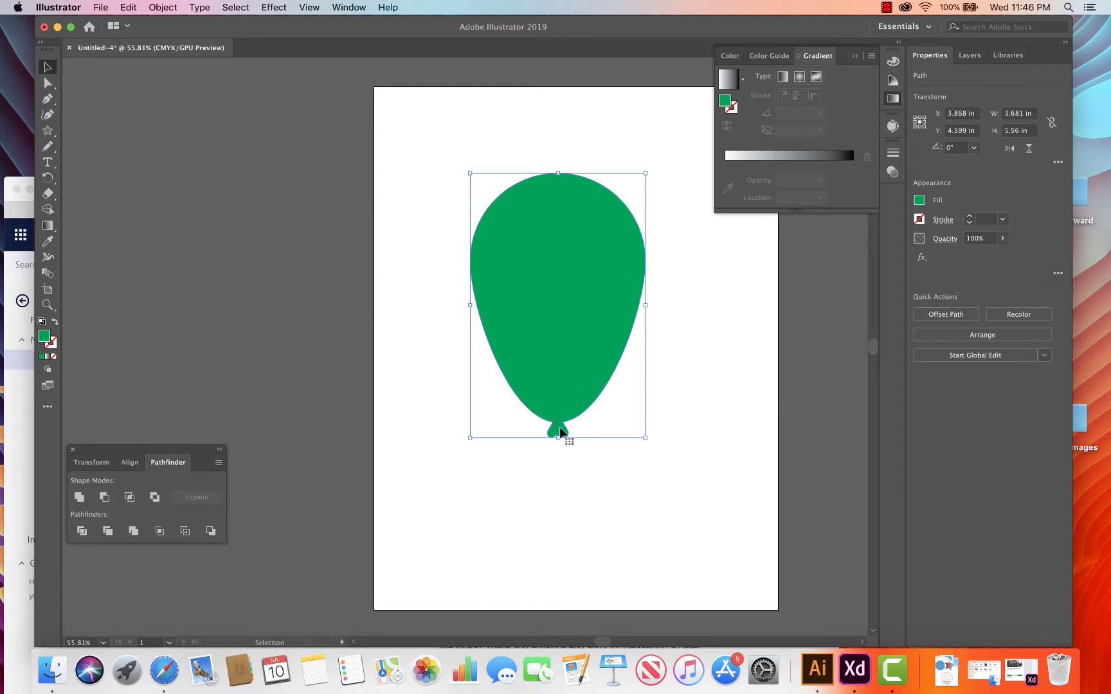
click(616, 517)
click(588, 313)
drag(619, 332, 615, 277)
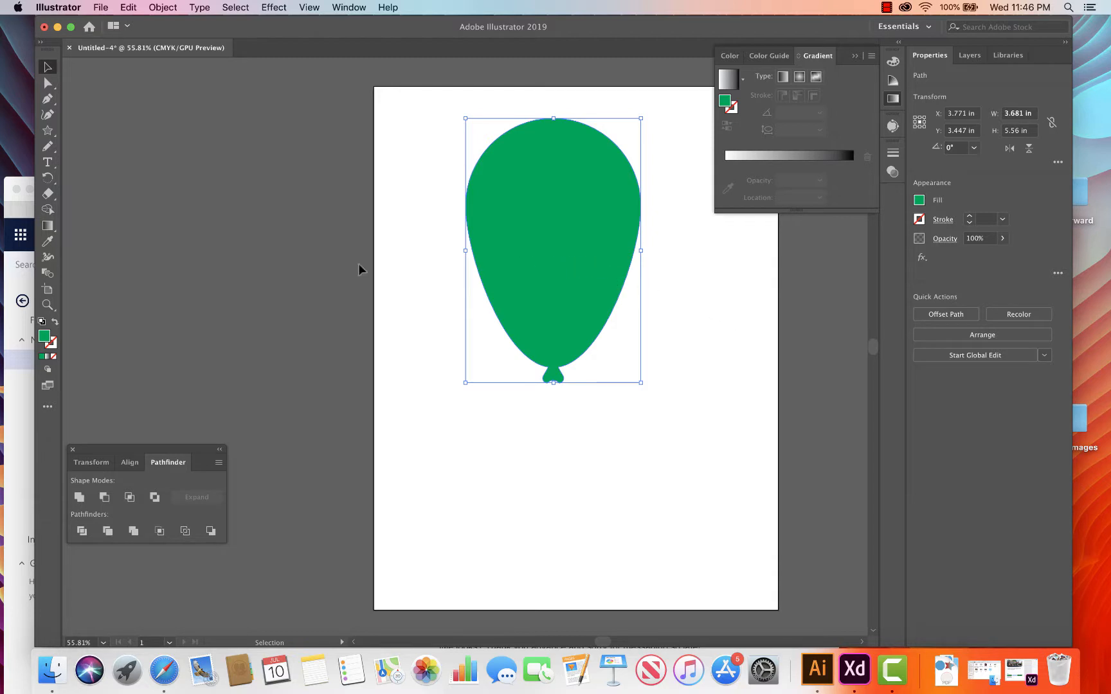
click(49, 149)
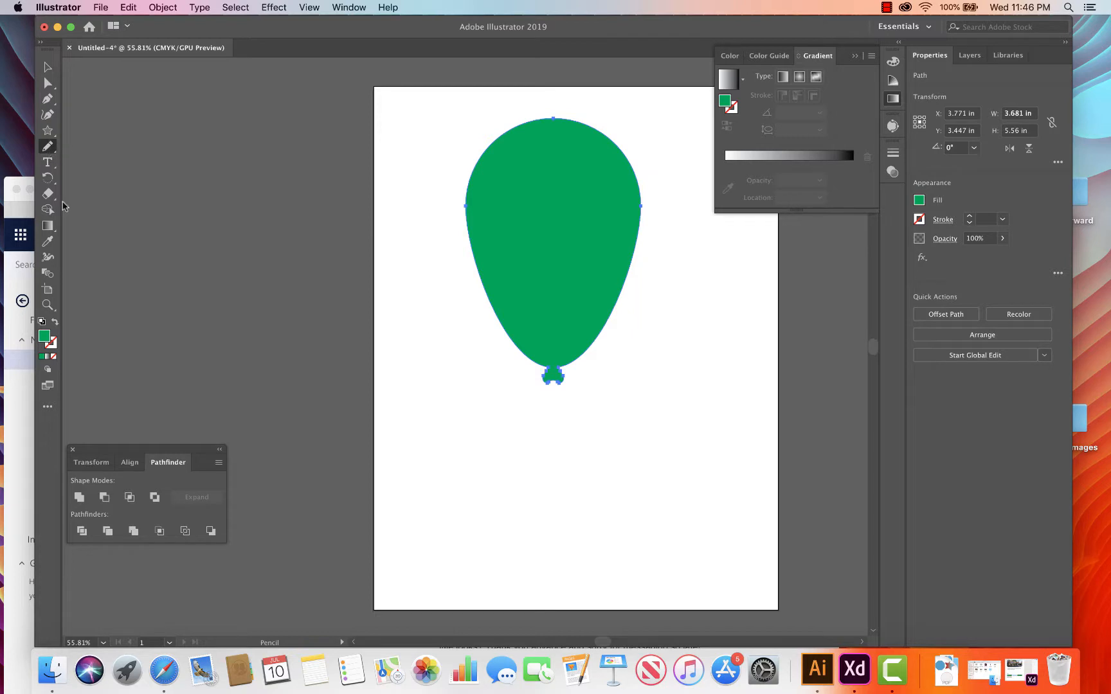
click(41, 322)
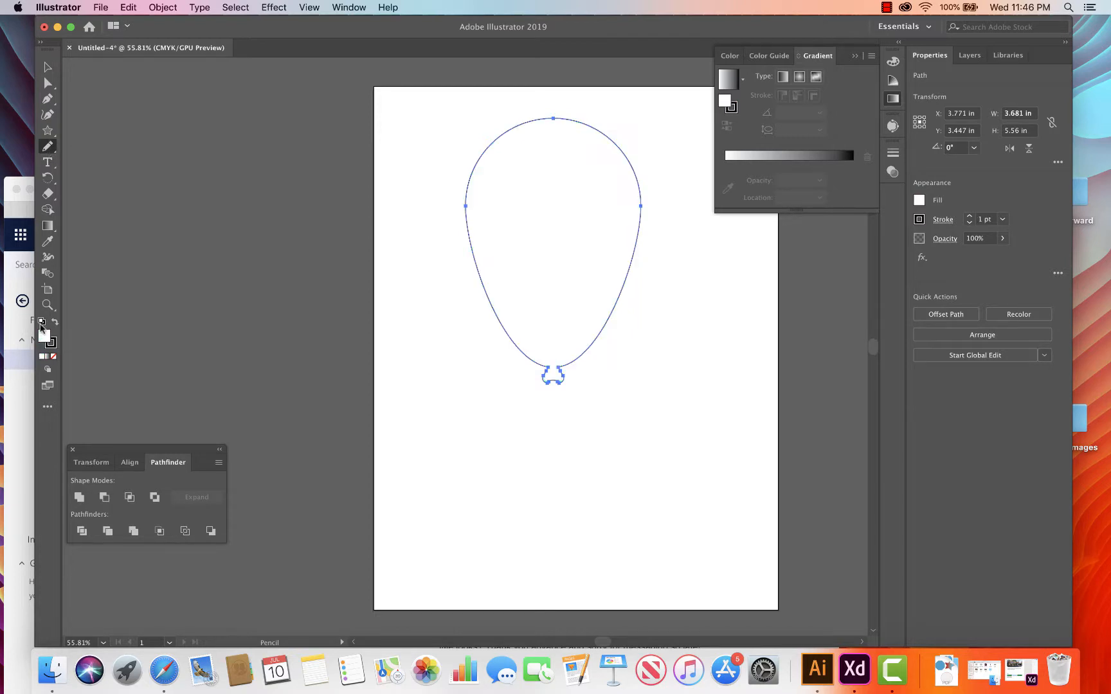
click(54, 358)
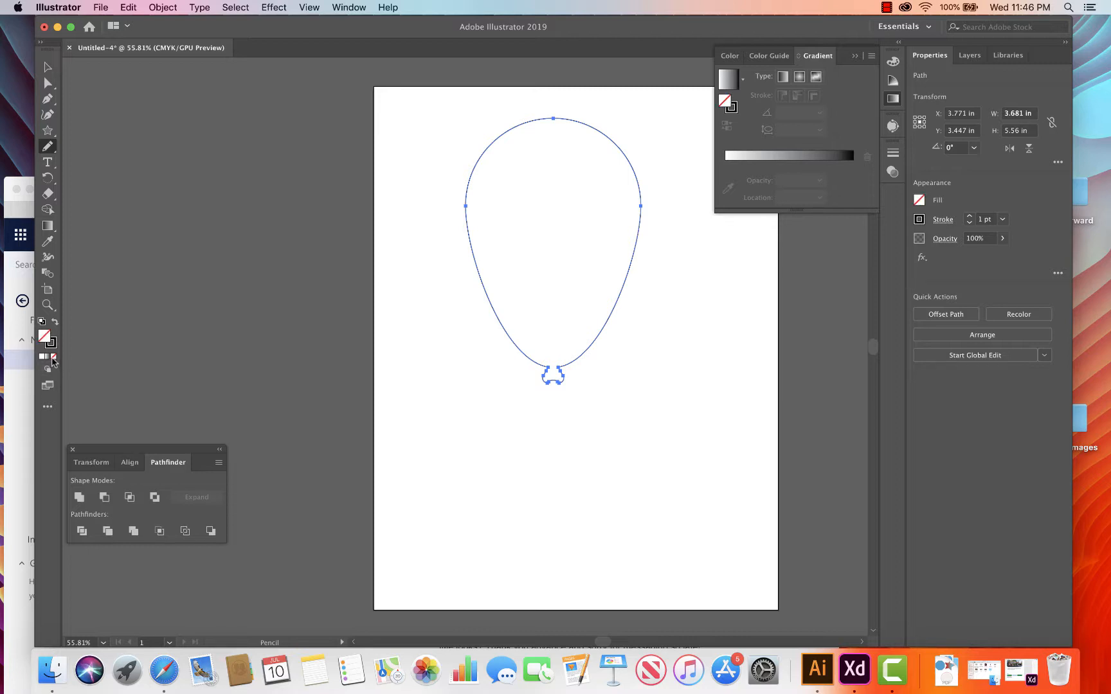
key(super)
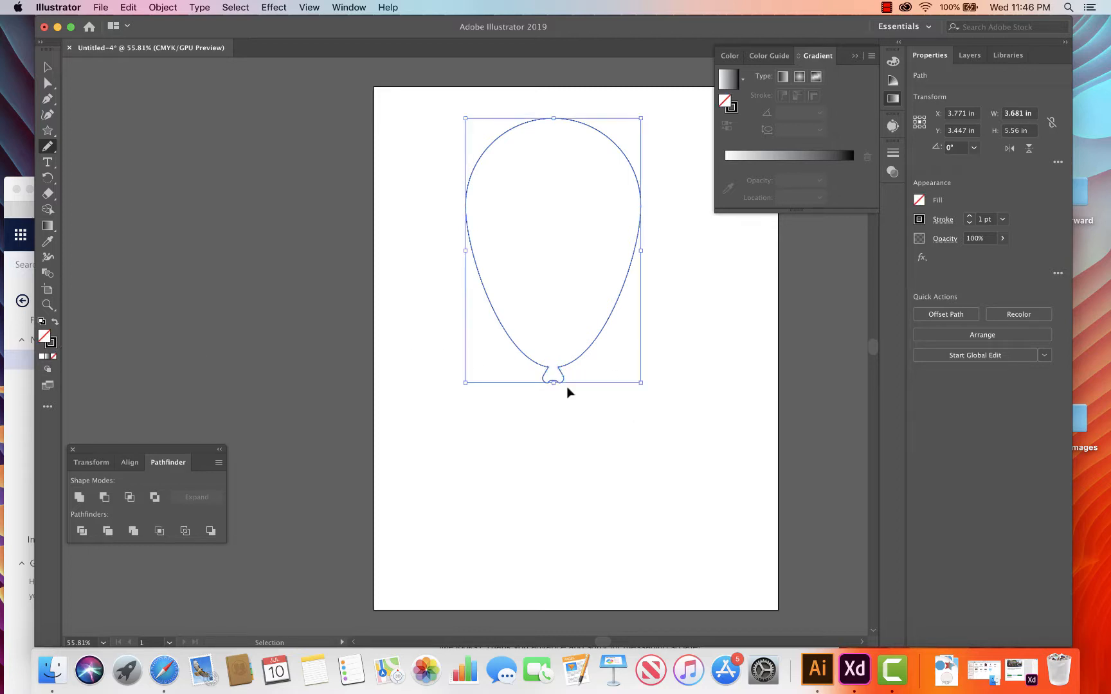
key(super+z)
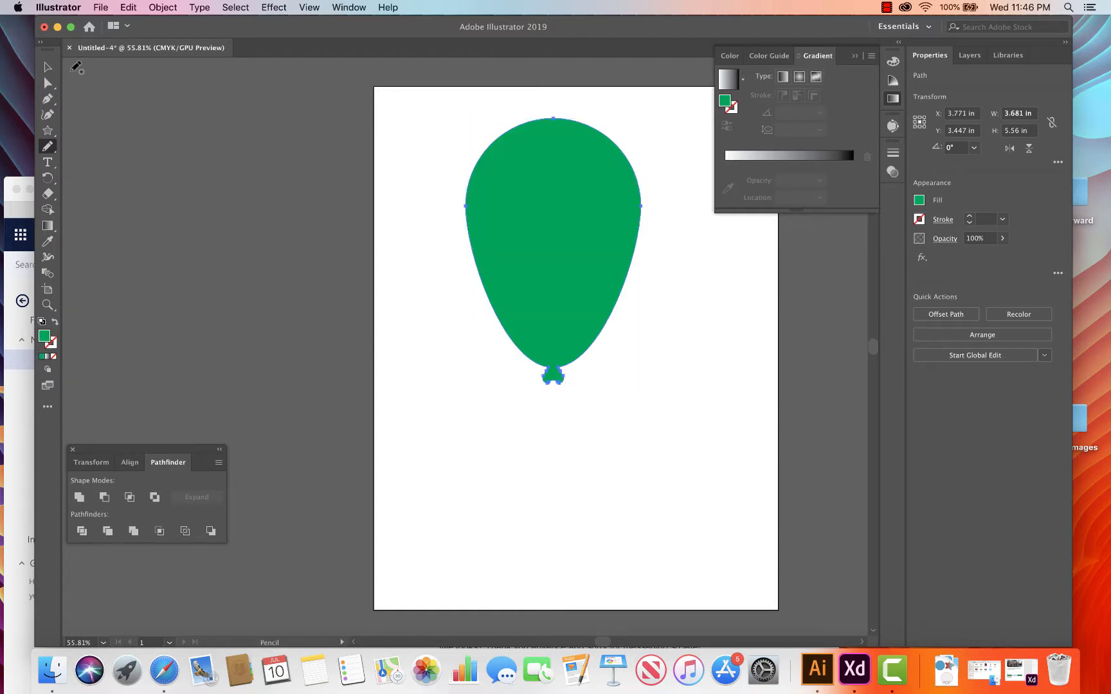
click(47, 67)
click(376, 230)
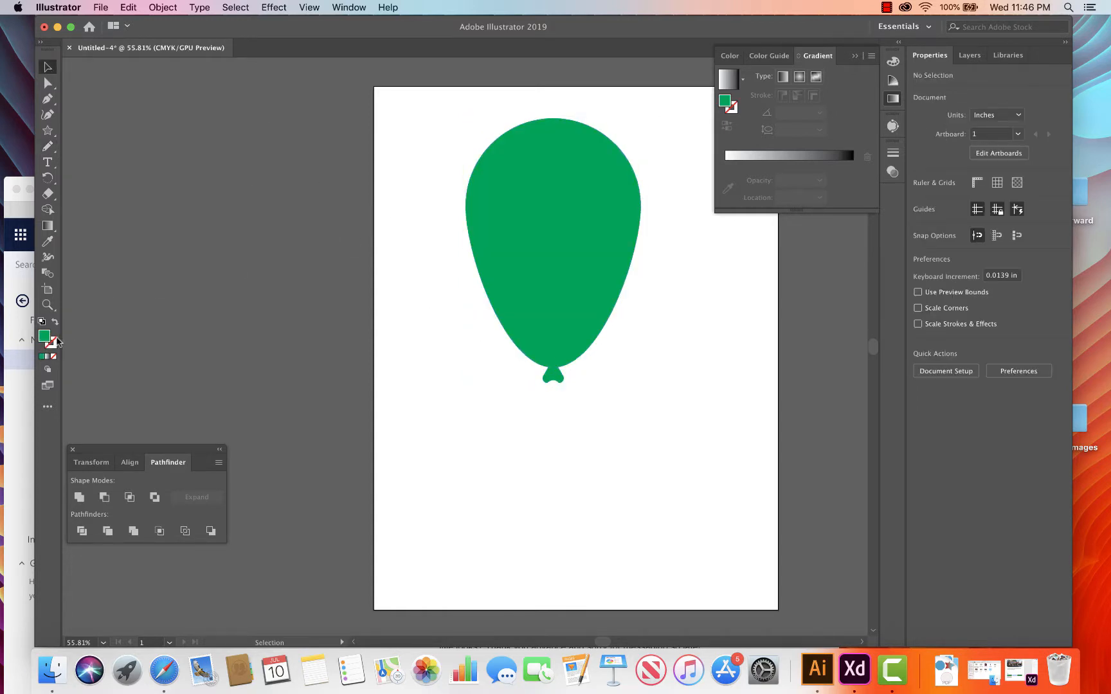
Step: Set the Pencil tool to no fill with a 1 pt black stroke, and try a freehand string below the balloon's knot
click(47, 146)
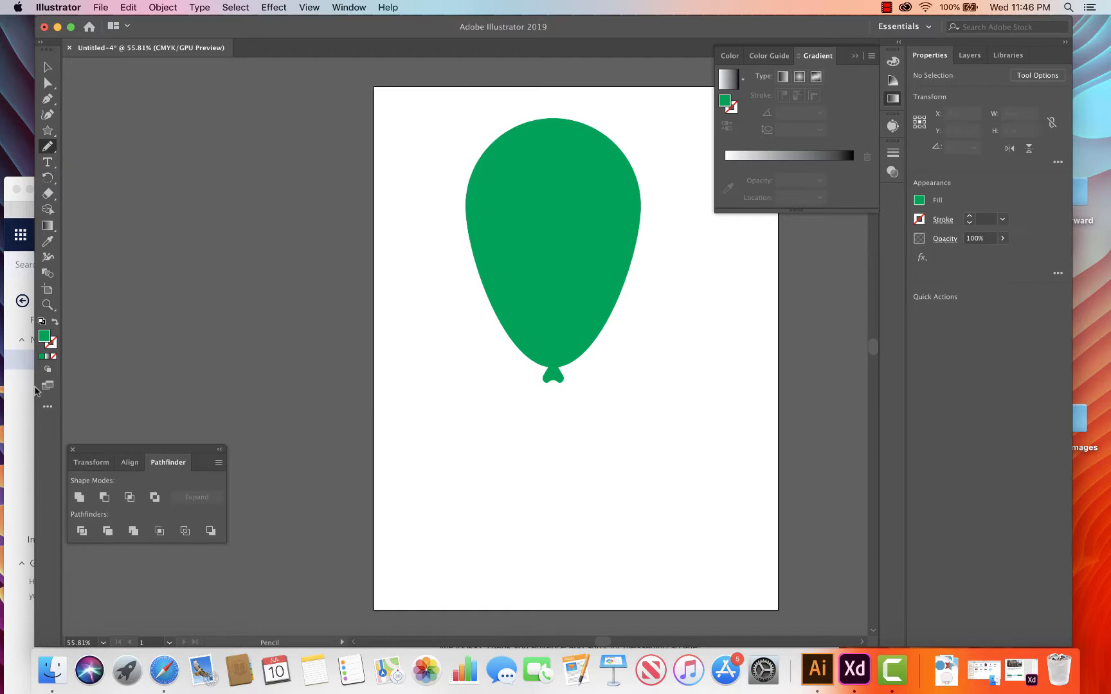
key(d)
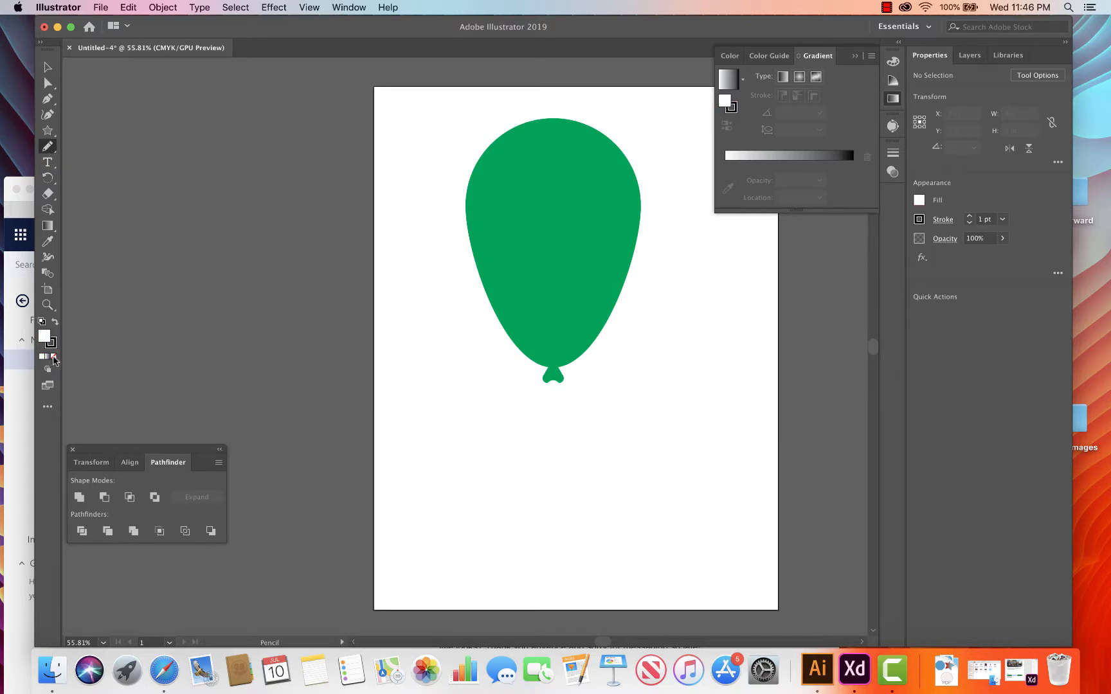
click(53, 356)
mouse_move(546, 366)
mouse_down()
mouse_move(540, 398)
mouse_move(576, 460)
mouse_move(575, 491)
mouse_move(612, 531)
mouse_move(612, 563)
mouse_up()
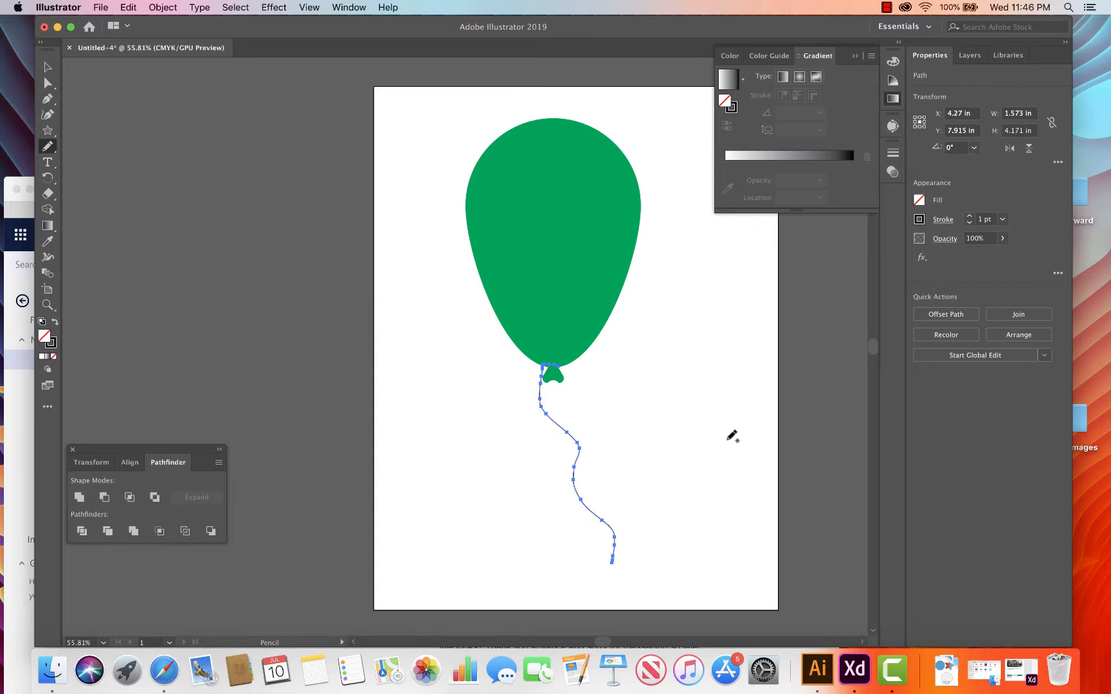
key(super+z)
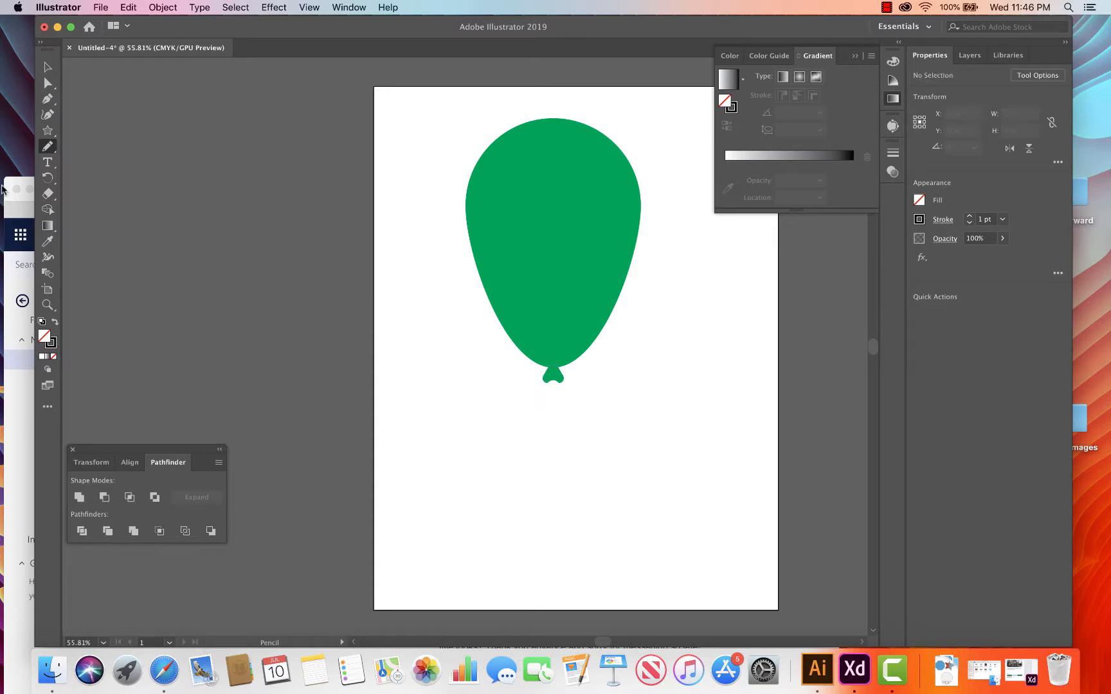
Step: Set the Pencil fidelity fully to Smooth and draw a wavy string about 2.06 by 5.11 in from the knot to the artboard's lower edge
double_click(47, 150)
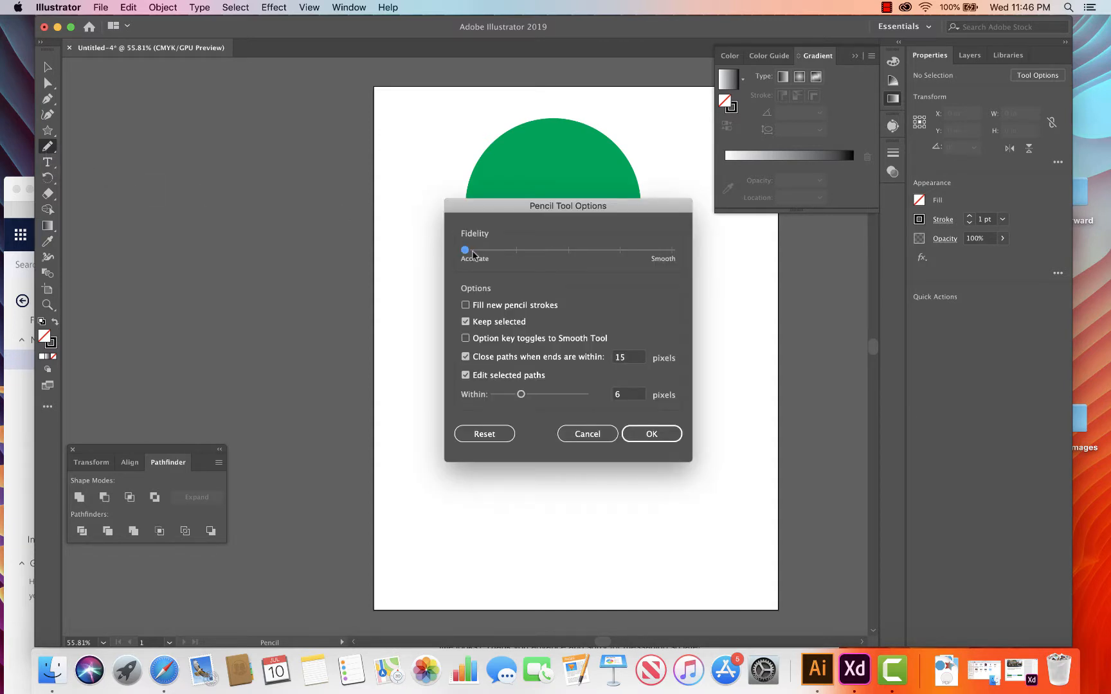
drag(467, 250, 693, 254)
click(650, 436)
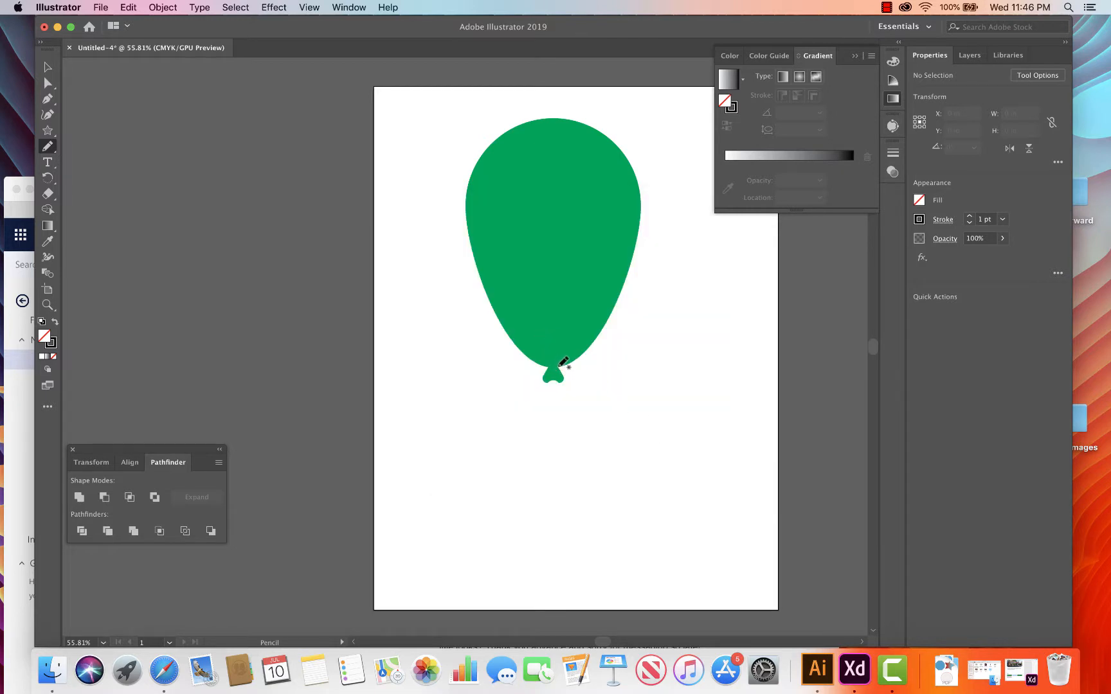
mouse_move(546, 366)
mouse_down()
mouse_move(525, 410)
mouse_move(596, 463)
mouse_move(589, 516)
mouse_move(624, 545)
mouse_move(615, 610)
mouse_up()
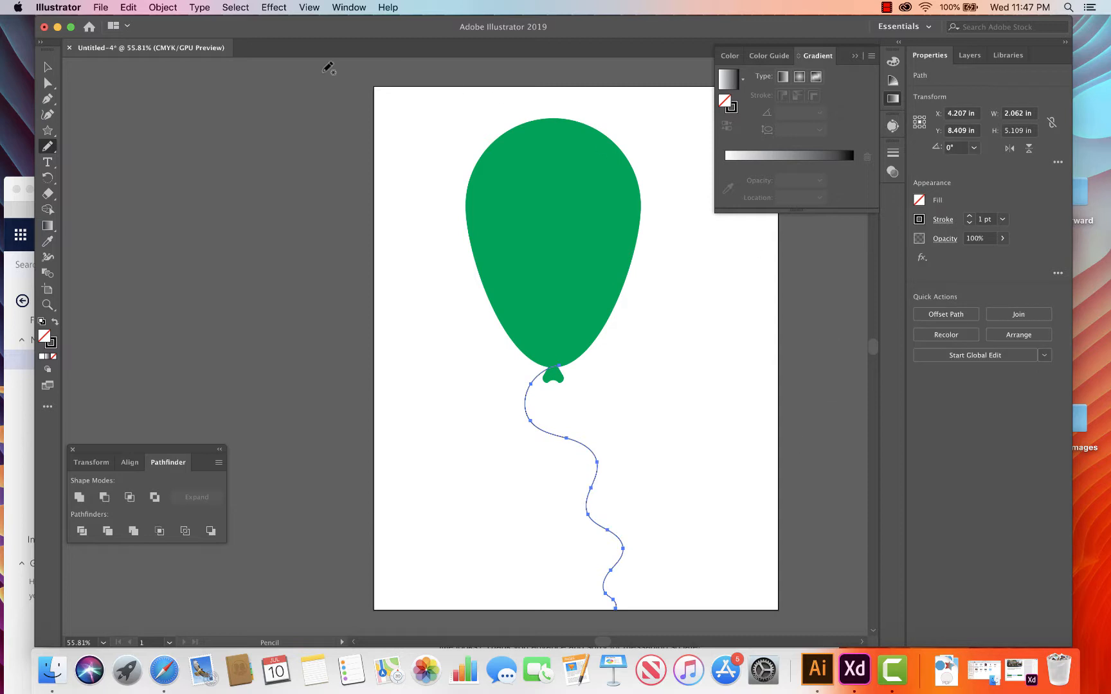
click(50, 65)
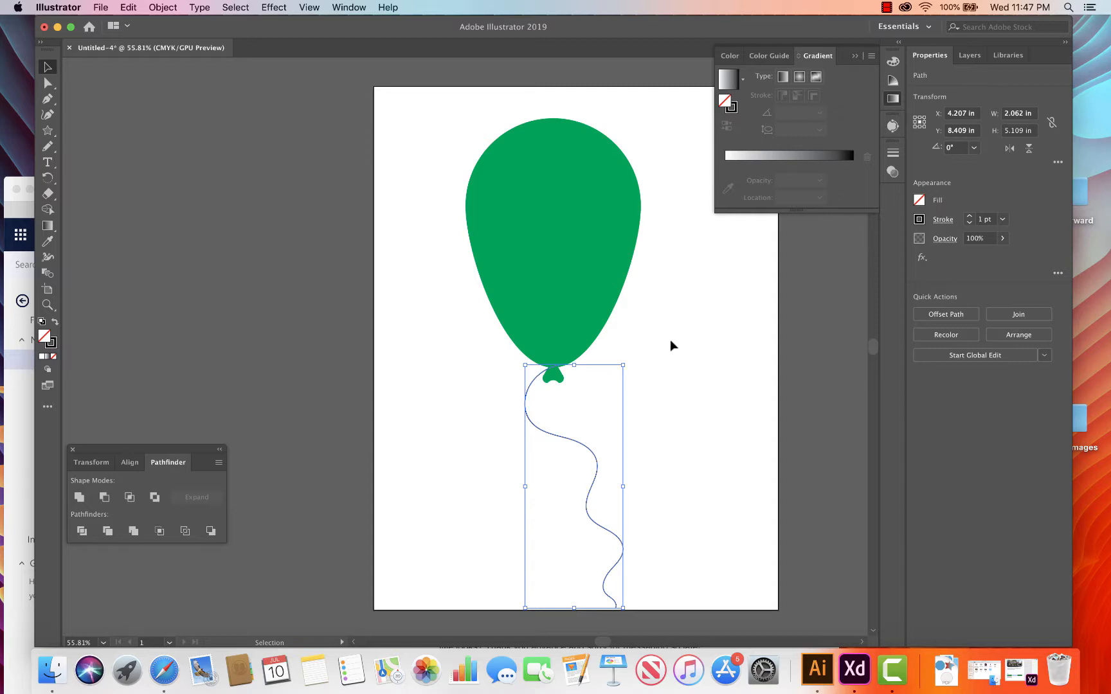
click(688, 304)
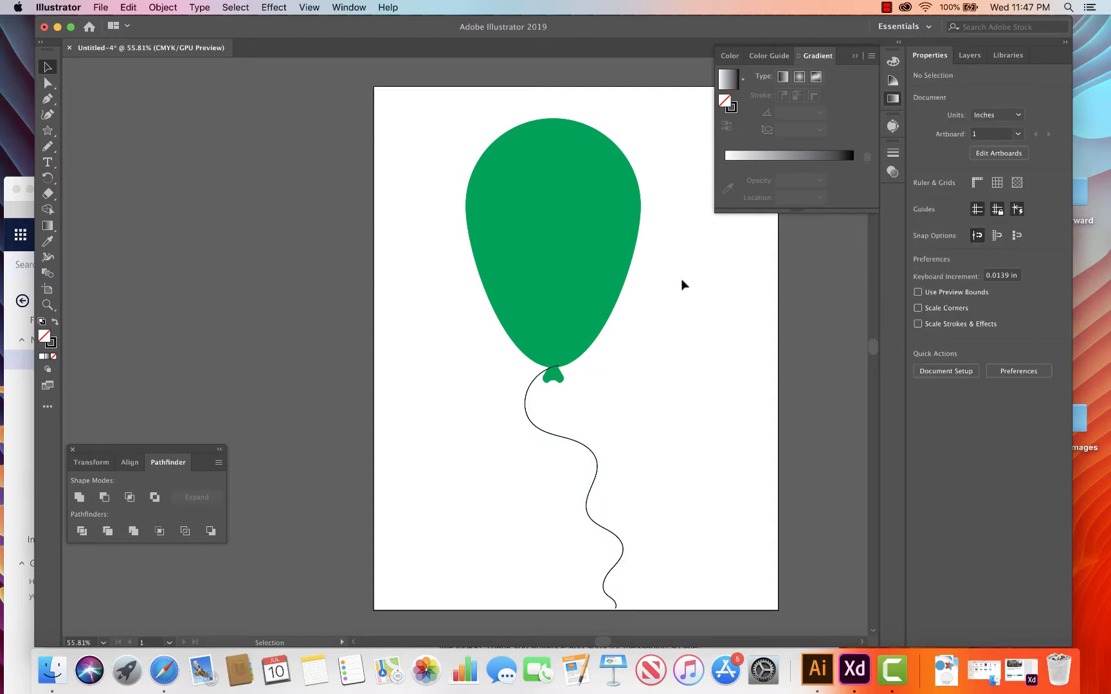
Step: Group the balloon and its string
drag(679, 265, 473, 507)
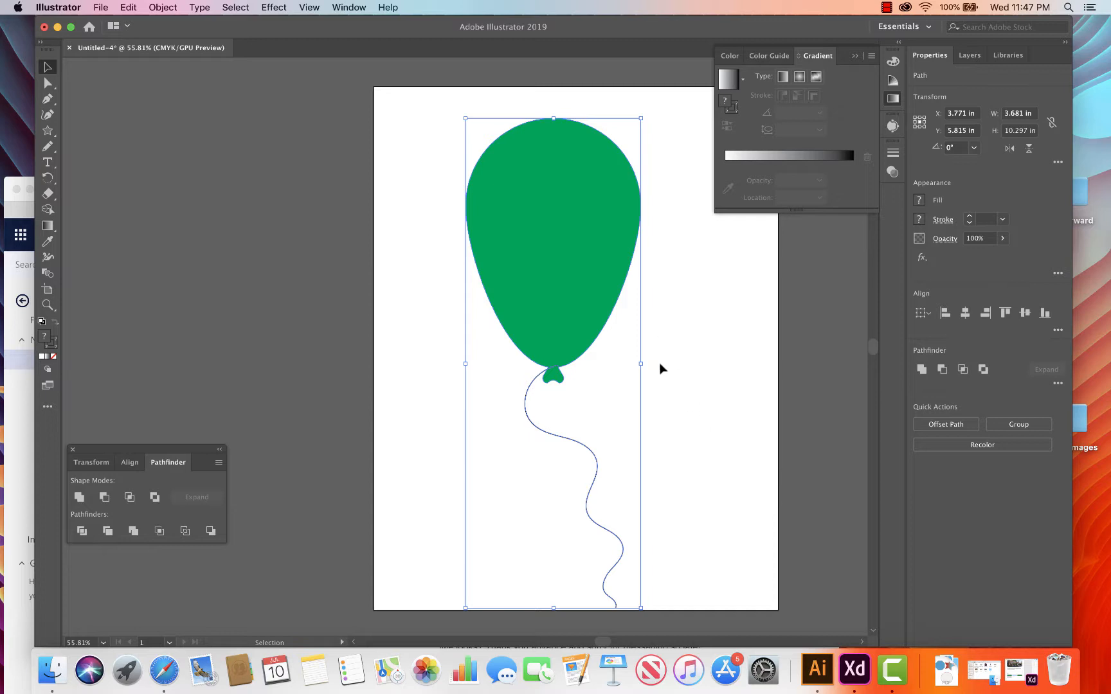
right_click(581, 276)
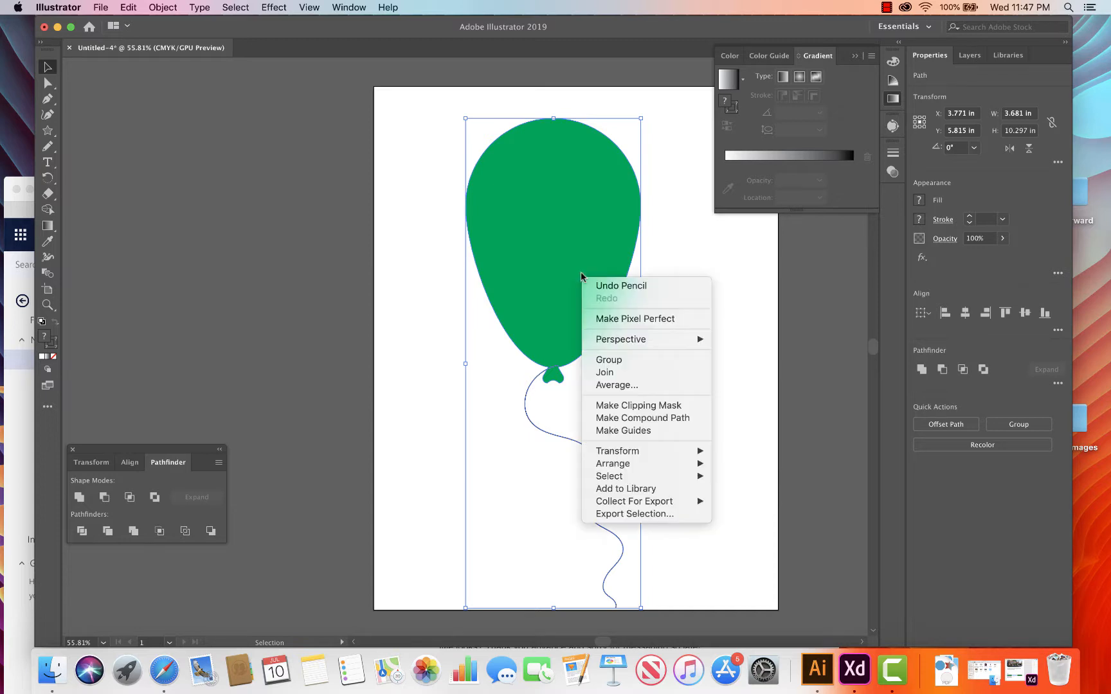
click(634, 361)
Step: Shrink the balloon group proportionally to about 2.33 by 6.53 in and place it at about X 3.26, Y 5.26 in
drag(577, 304, 555, 289)
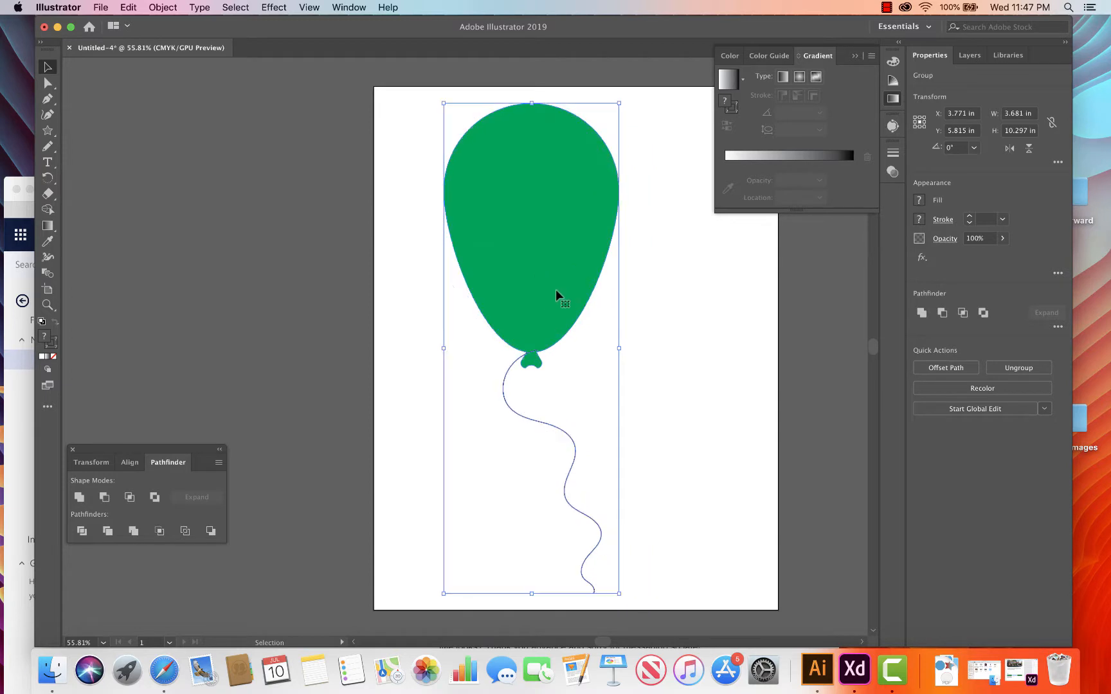
drag(619, 594, 554, 413)
drag(499, 186, 528, 261)
click(667, 341)
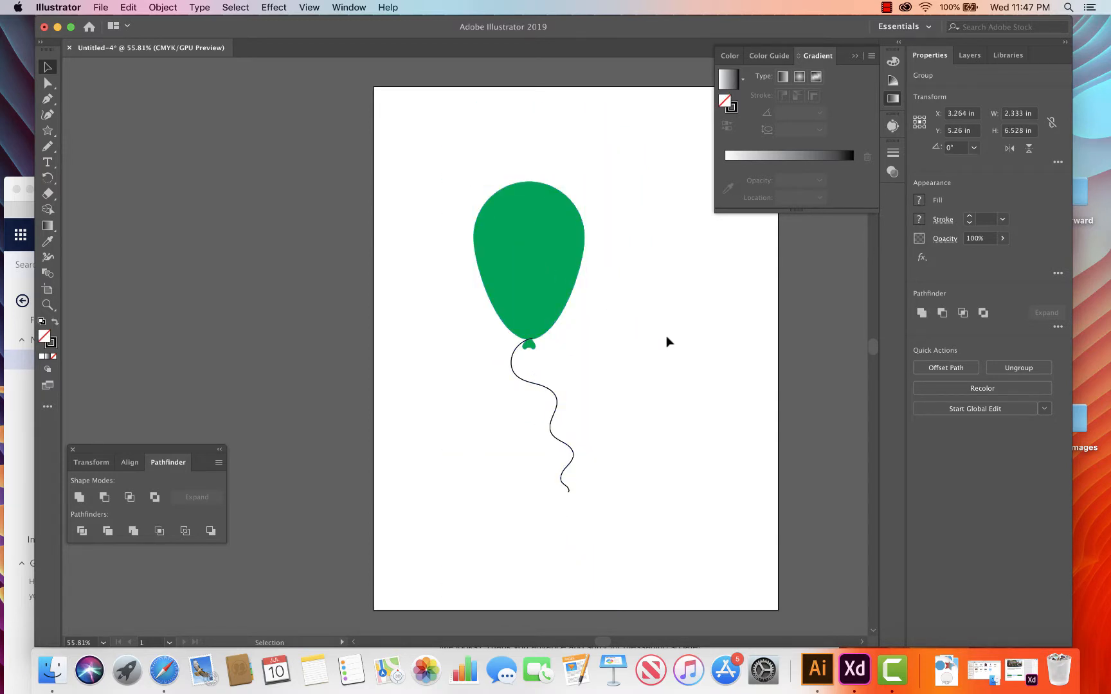
Step: Duplicate the balloon group above and right of the original, and tilt the copy about 5° clockwise at about X 3.66, Y 4.35 in
click(551, 269)
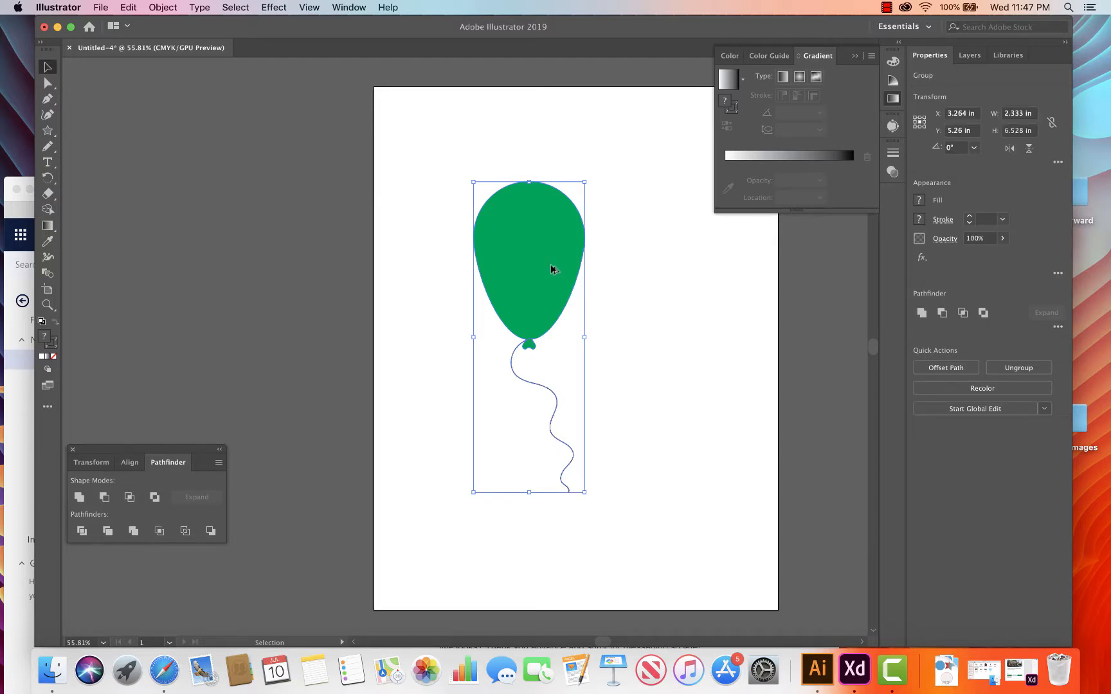
drag(541, 270, 570, 229)
drag(619, 133, 580, 167)
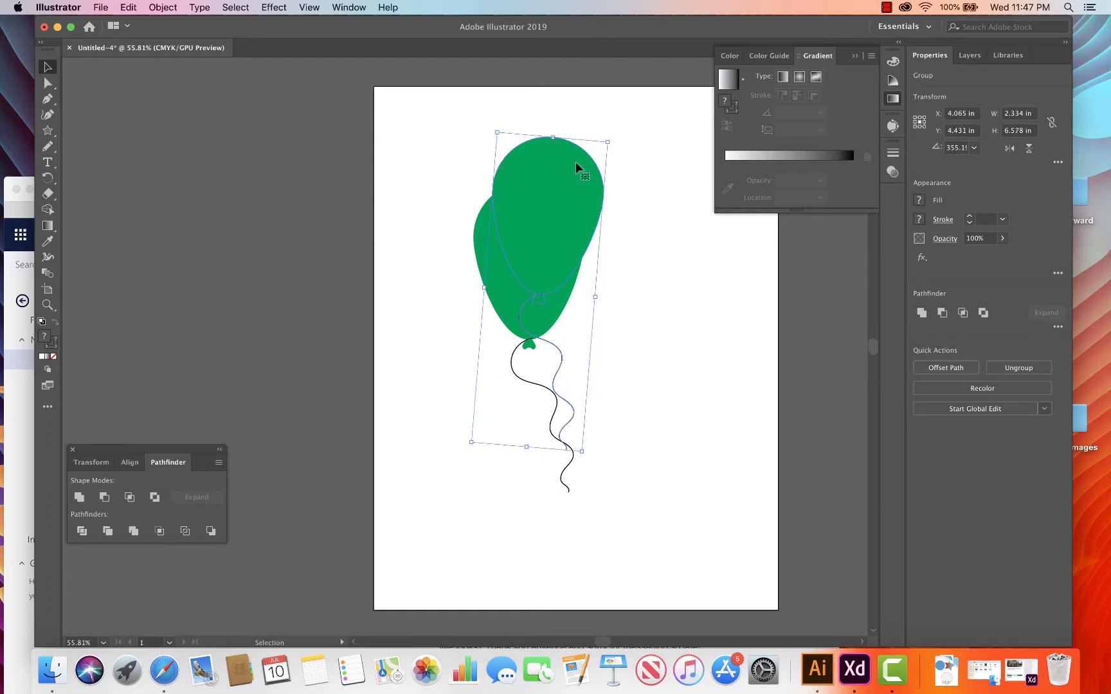
click(670, 306)
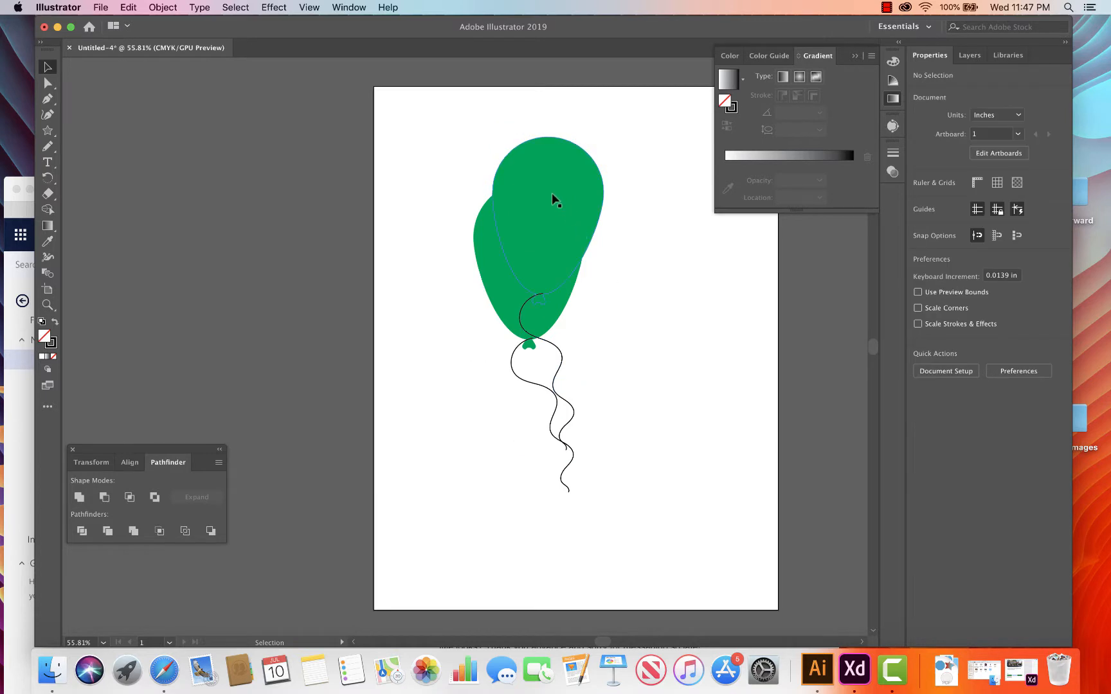
Step: Duplicate the tilted balloon, mirror the copy horizontally at about 2.51 by 6.44 in, and place it right of the original with the strings crossing
click(551, 194)
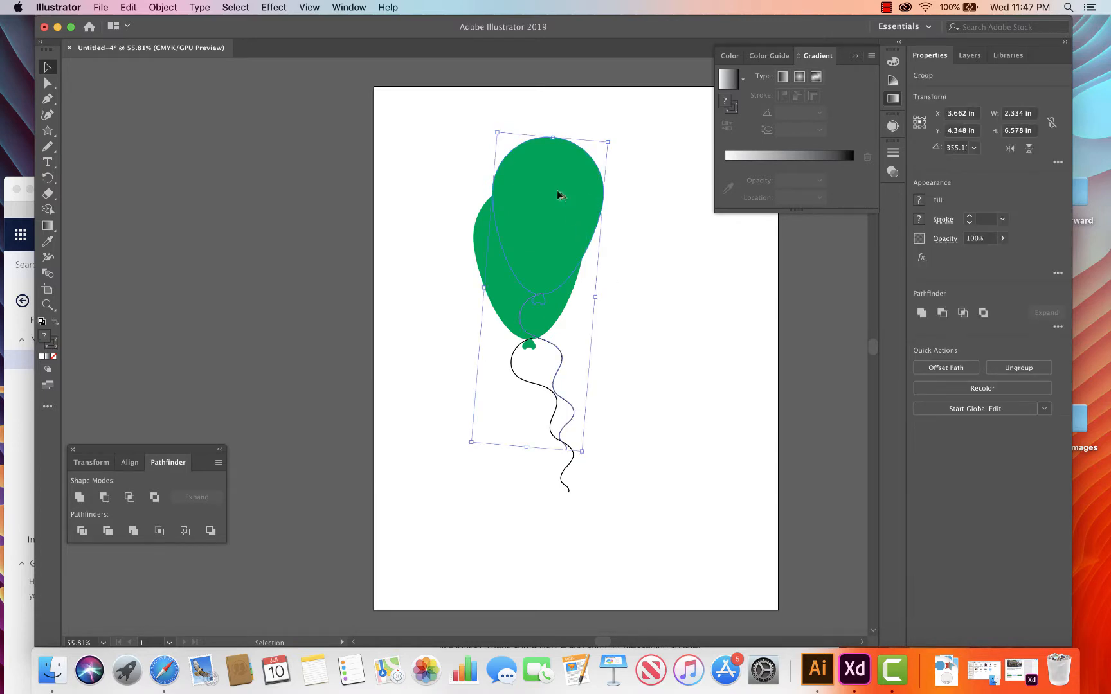
drag(544, 190, 599, 229)
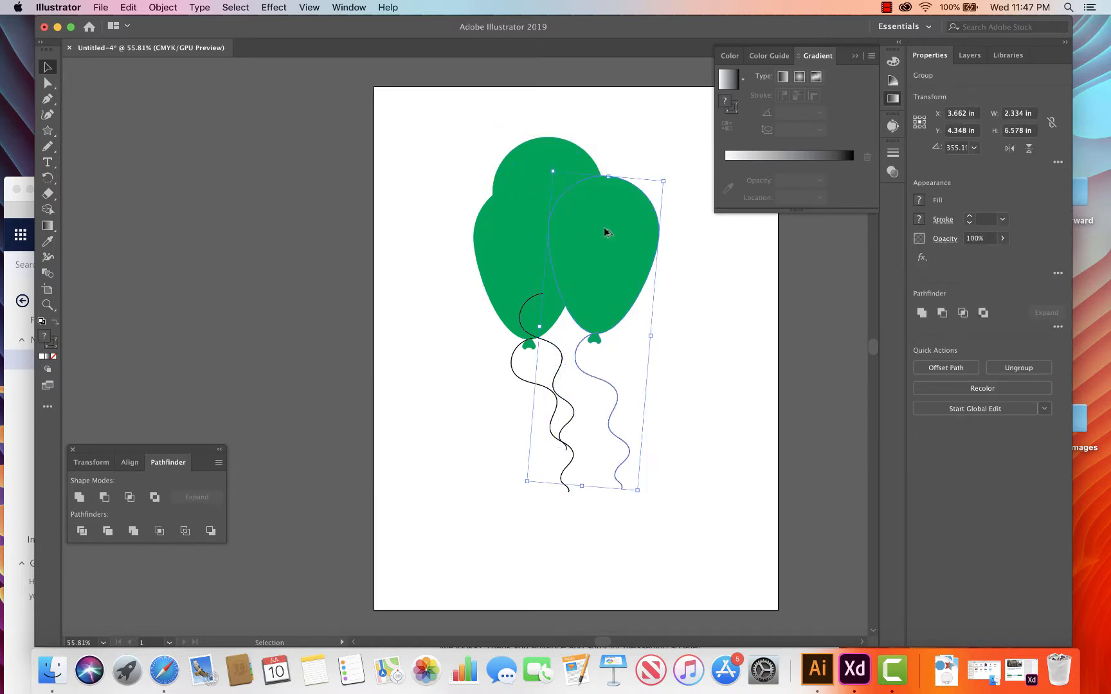
drag(540, 327, 765, 326)
drag(695, 293, 573, 296)
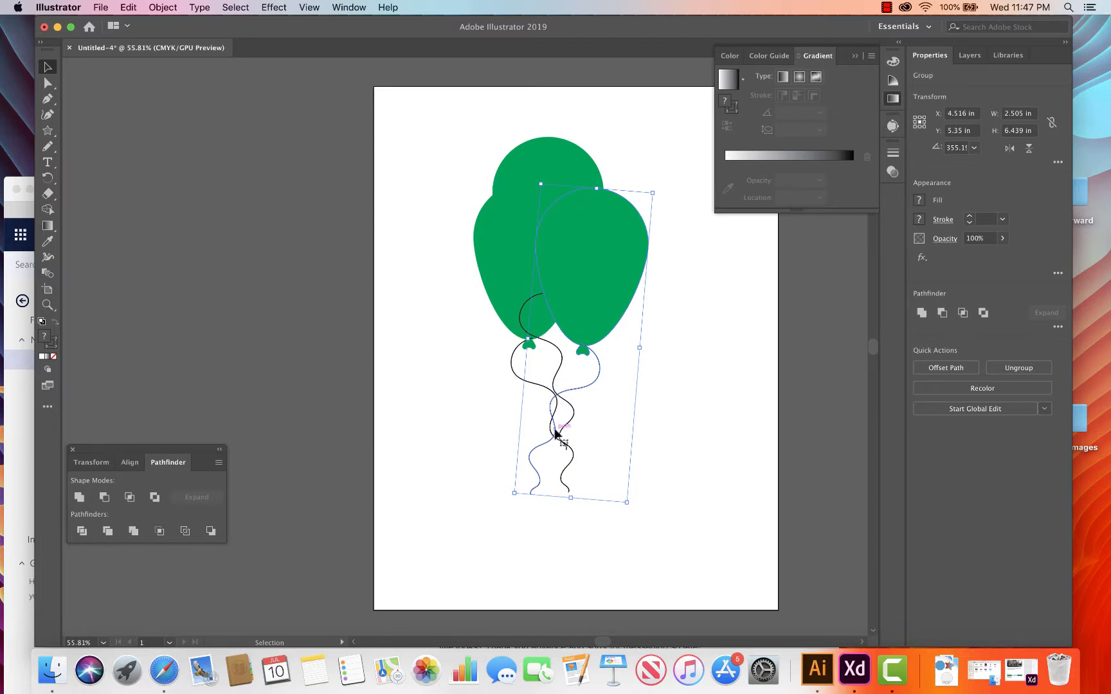
click(664, 396)
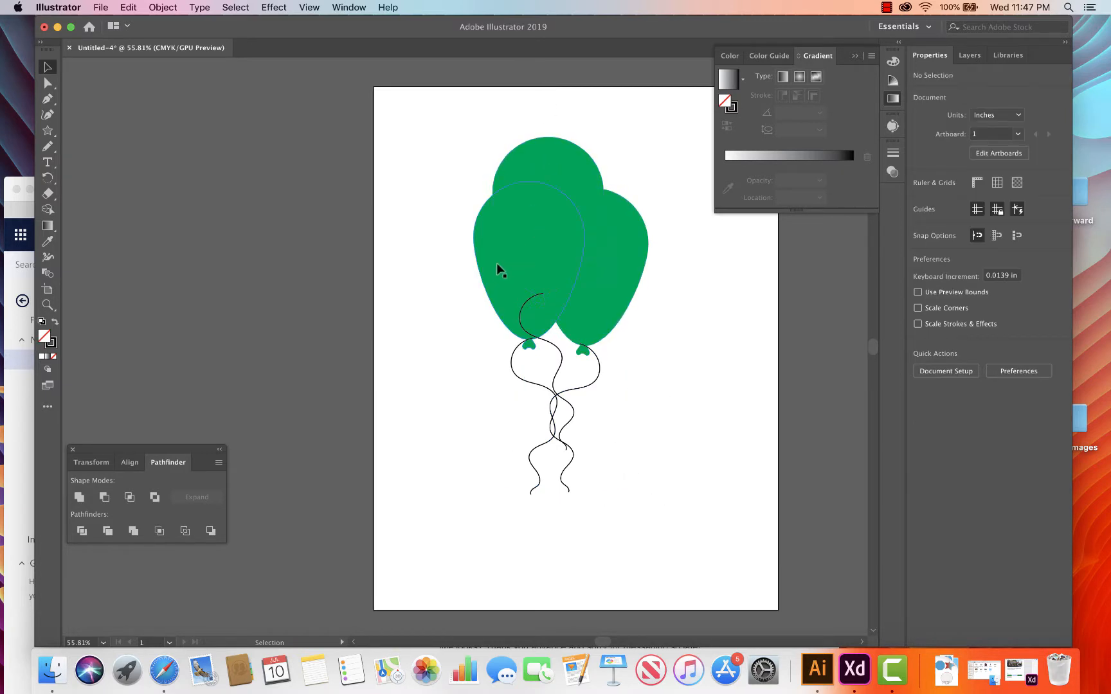
Step: Isolate the upper balloon's group and fill its balloon shape with a radial gradient stretched to a 131.6% aspect ratio
click(550, 161)
double_click(549, 161)
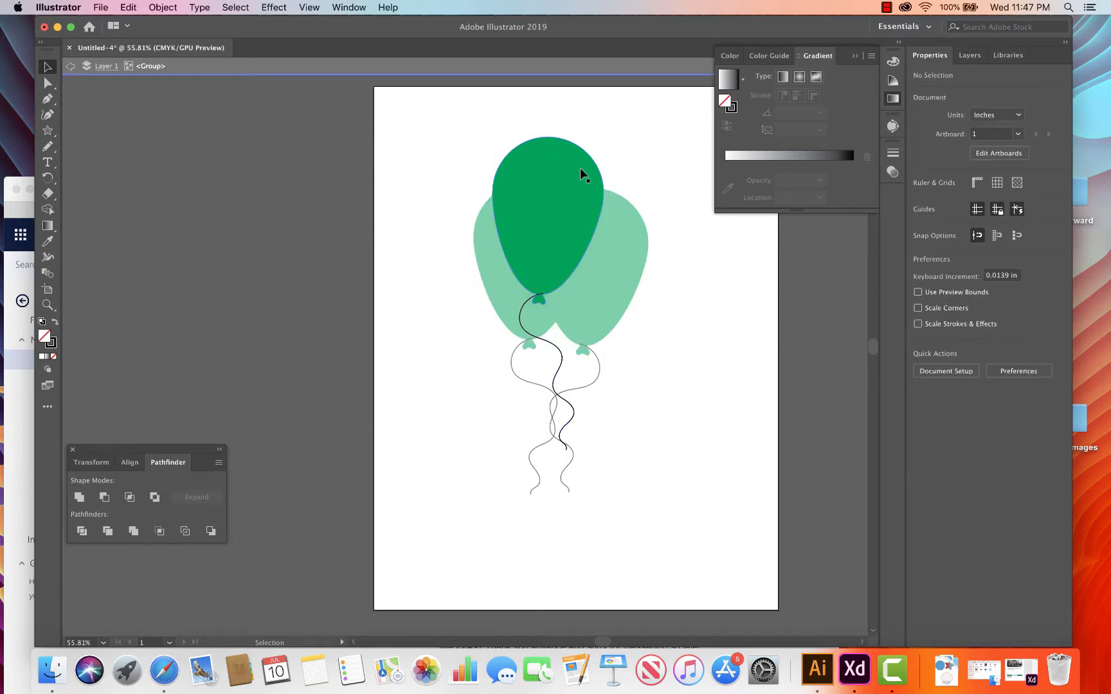
click(578, 191)
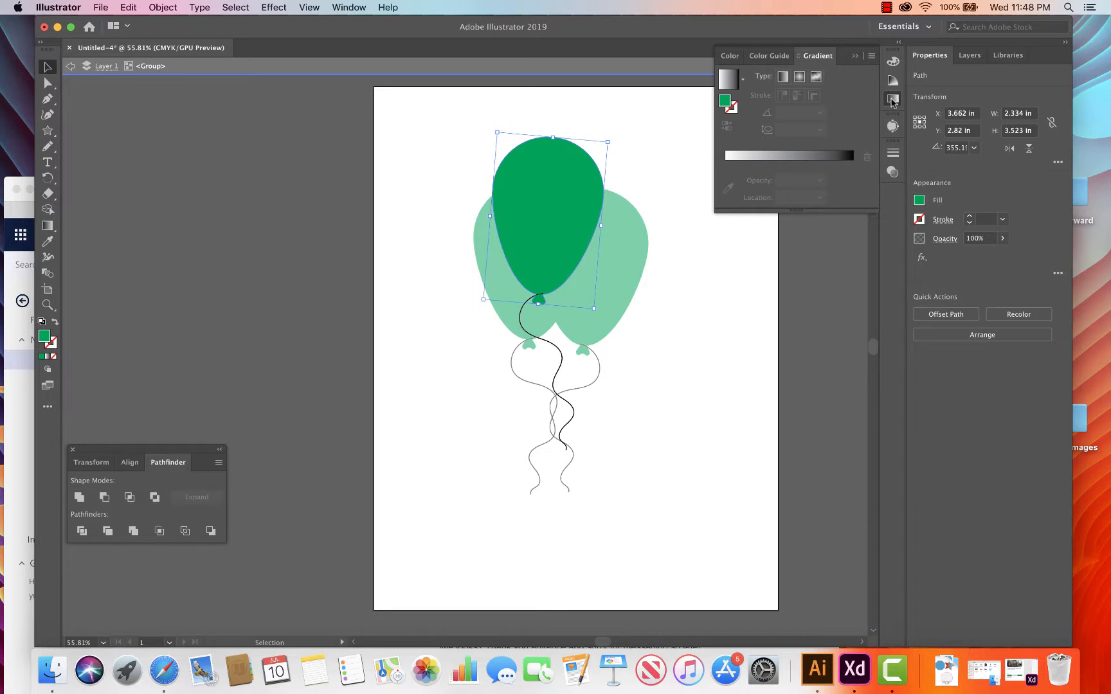
click(892, 100)
click(892, 100)
click(48, 228)
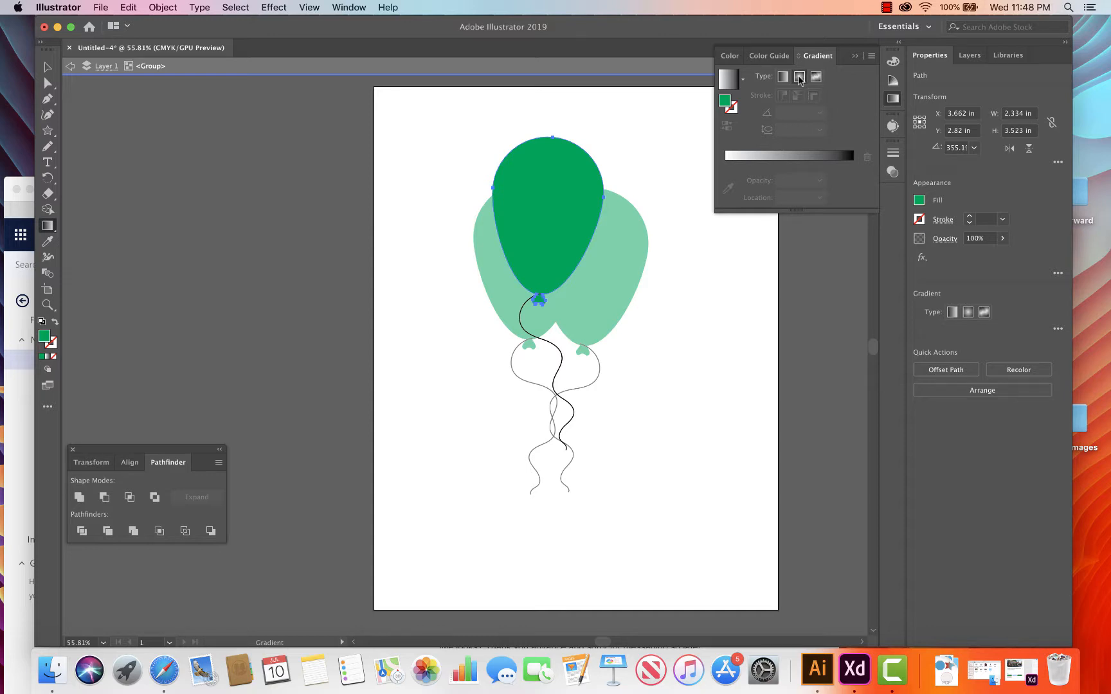
click(799, 78)
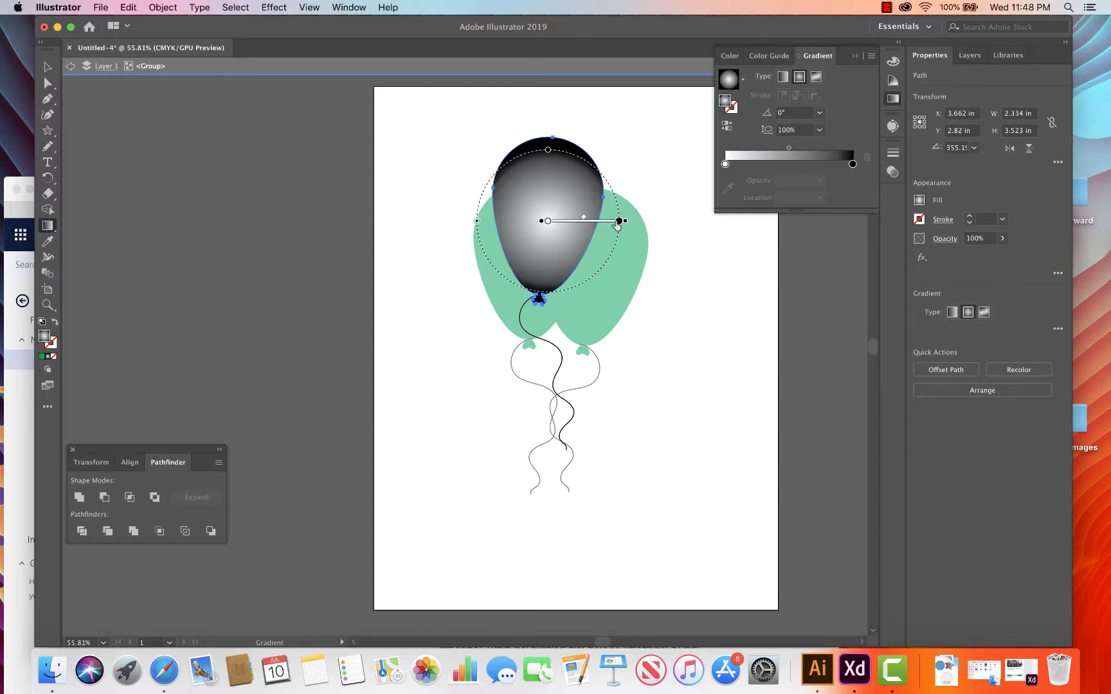
mouse_move(618, 221)
mouse_down()
mouse_move(595, 221)
mouse_move(619, 221)
mouse_up()
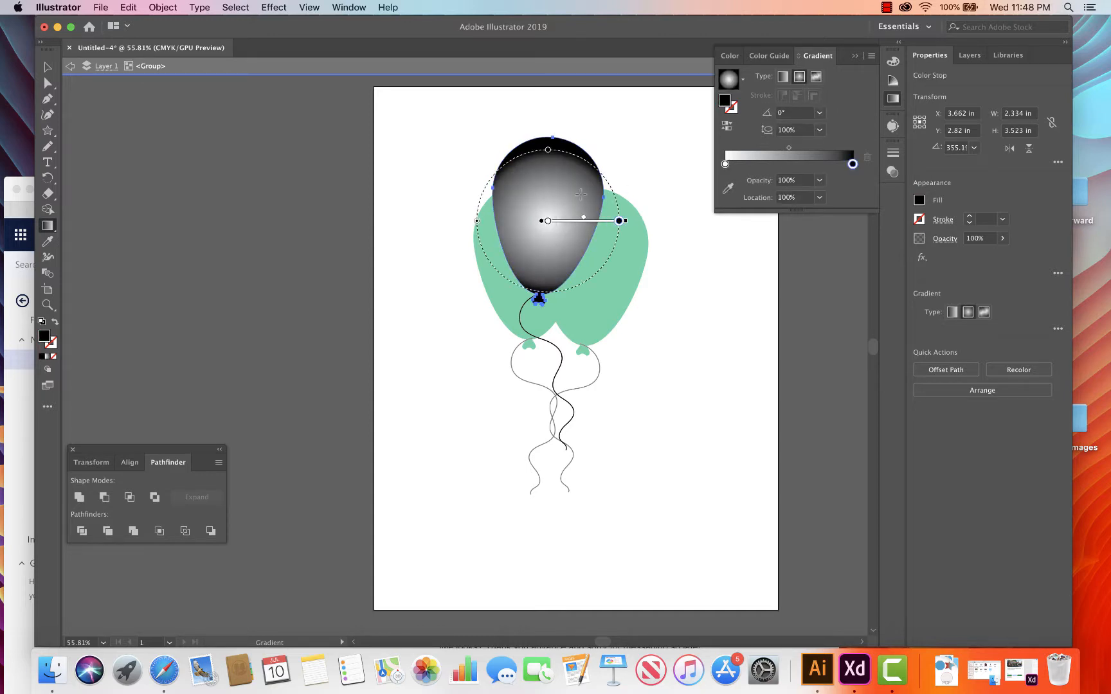
drag(548, 150, 546, 125)
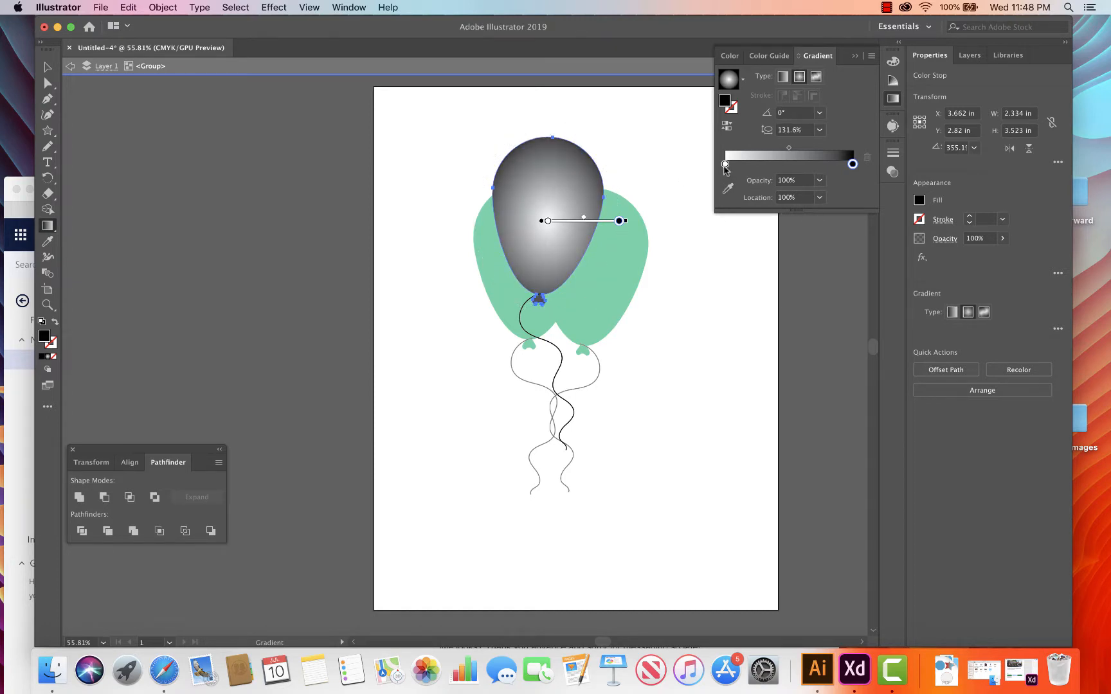
double_click(850, 165)
click(851, 167)
drag(848, 166, 860, 175)
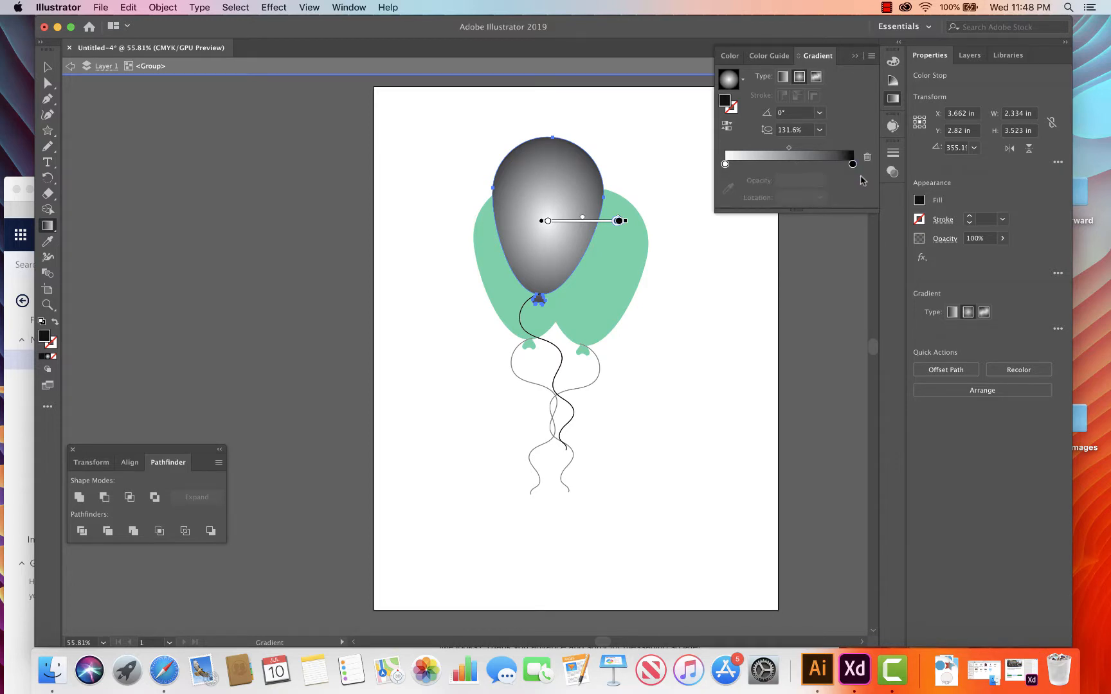
Step: Switch the gradient's outer colour stop to CMYK and make it light blue with C 63.14, M 10.2, Y 0 and K 0
click(852, 165)
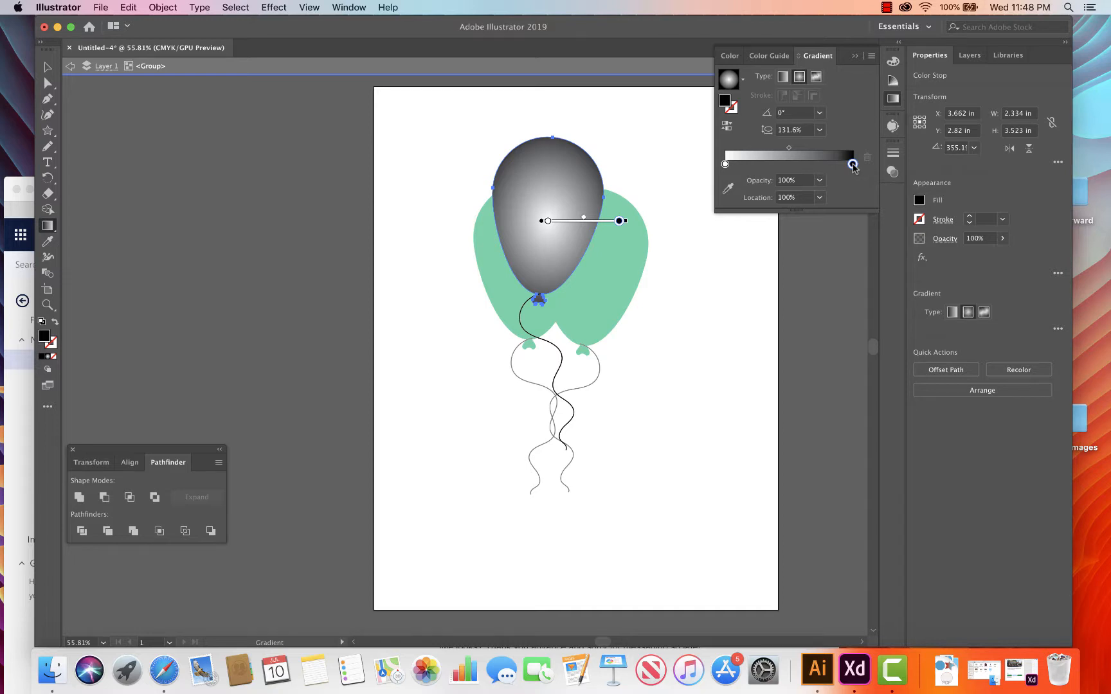
double_click(852, 164)
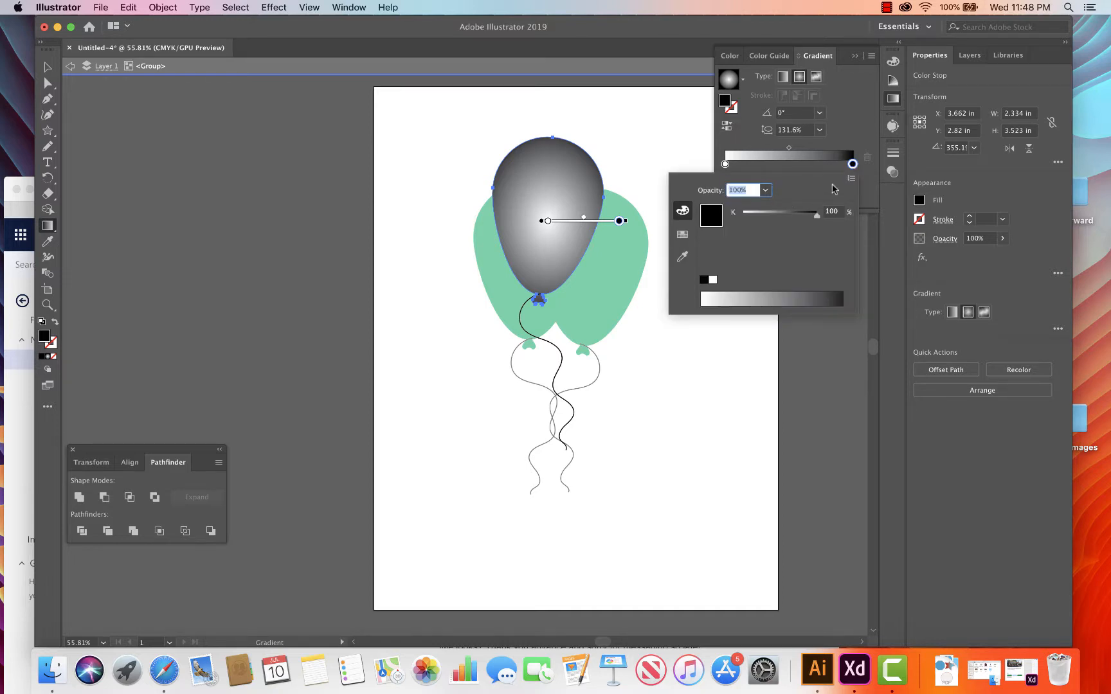
click(850, 178)
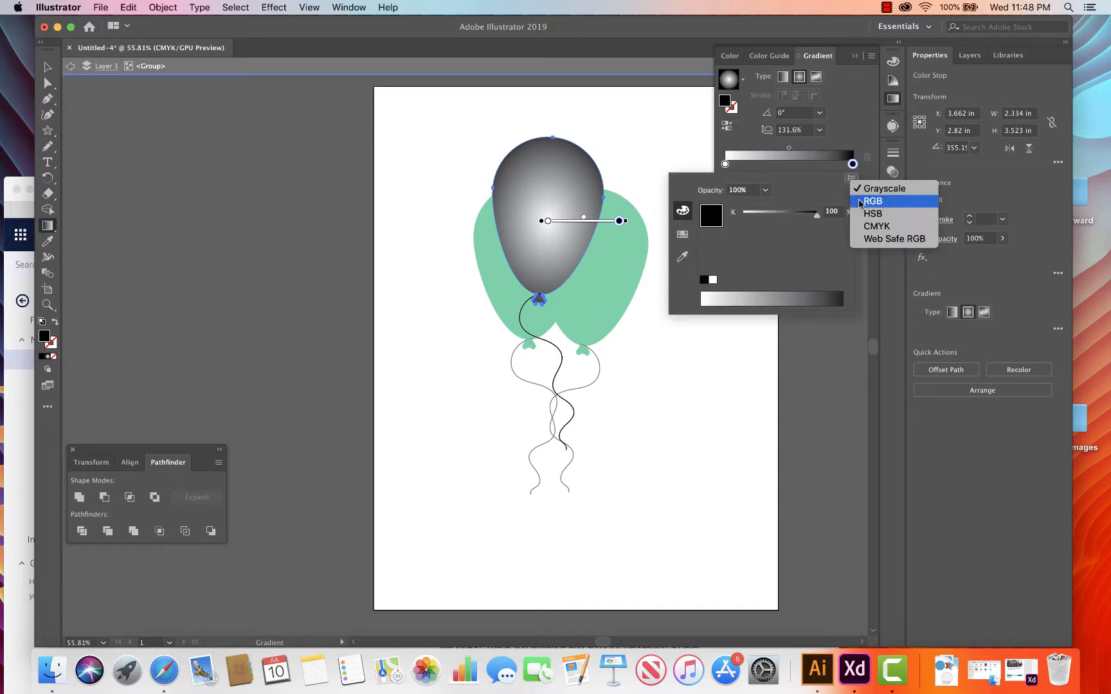
click(873, 228)
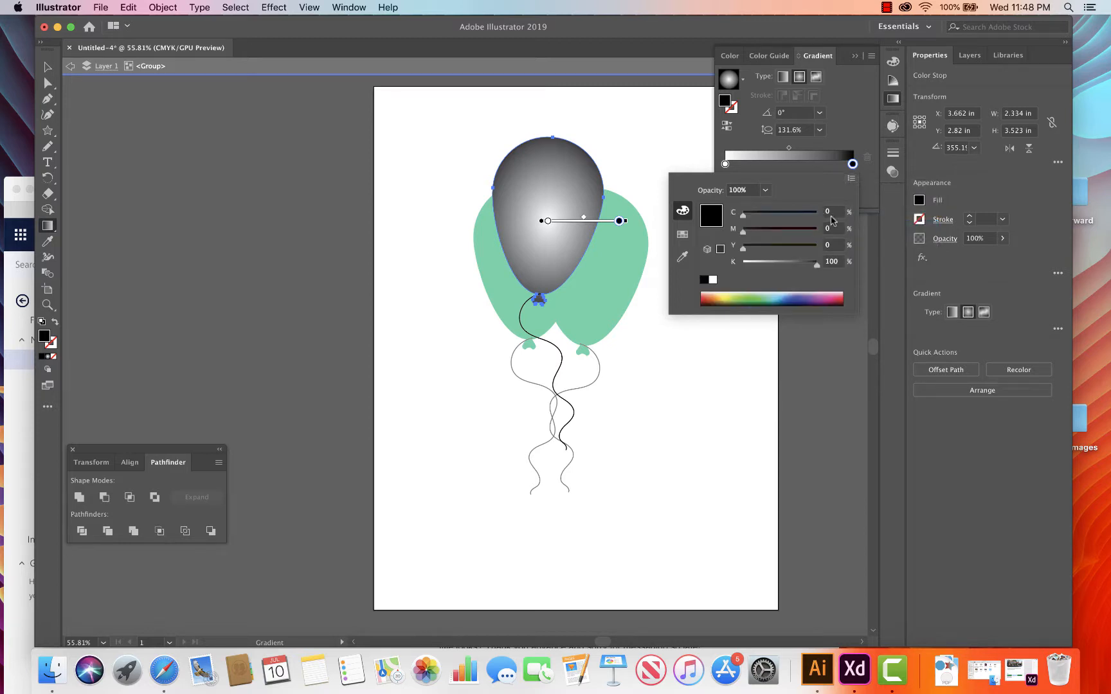
click(751, 293)
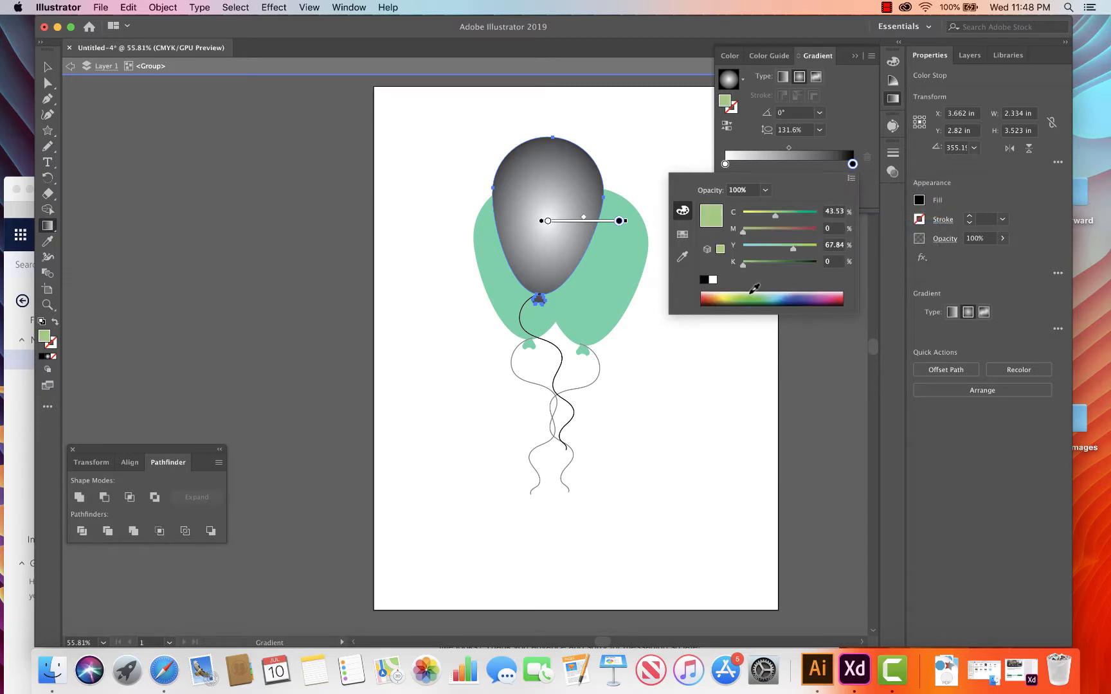
drag(753, 289, 783, 292)
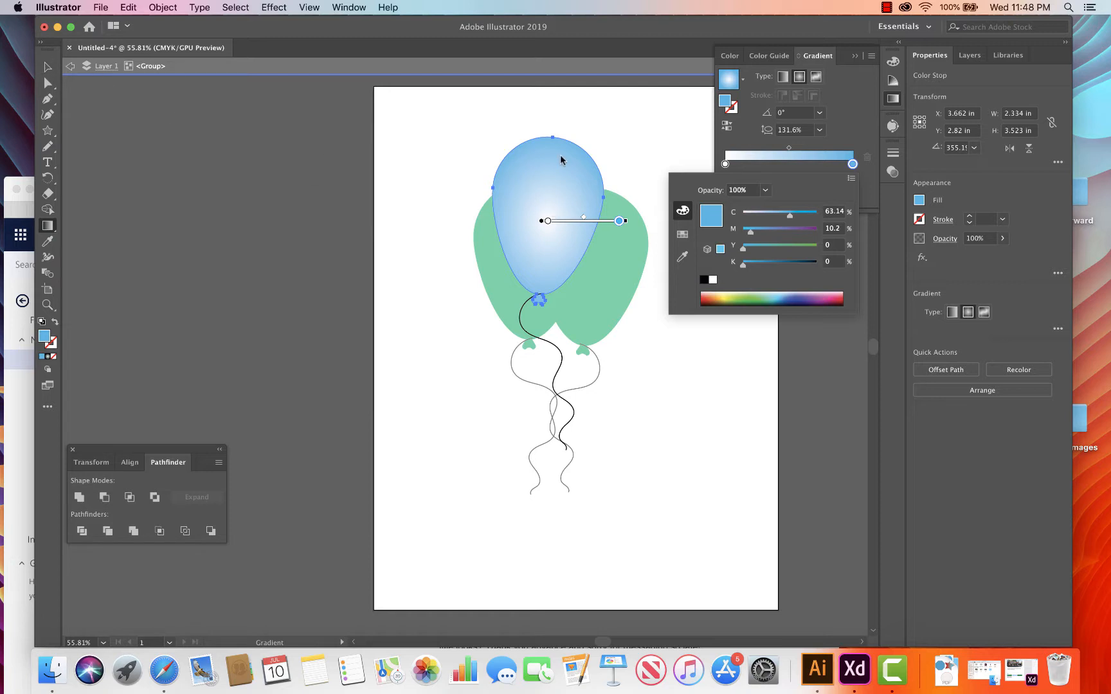
click(608, 132)
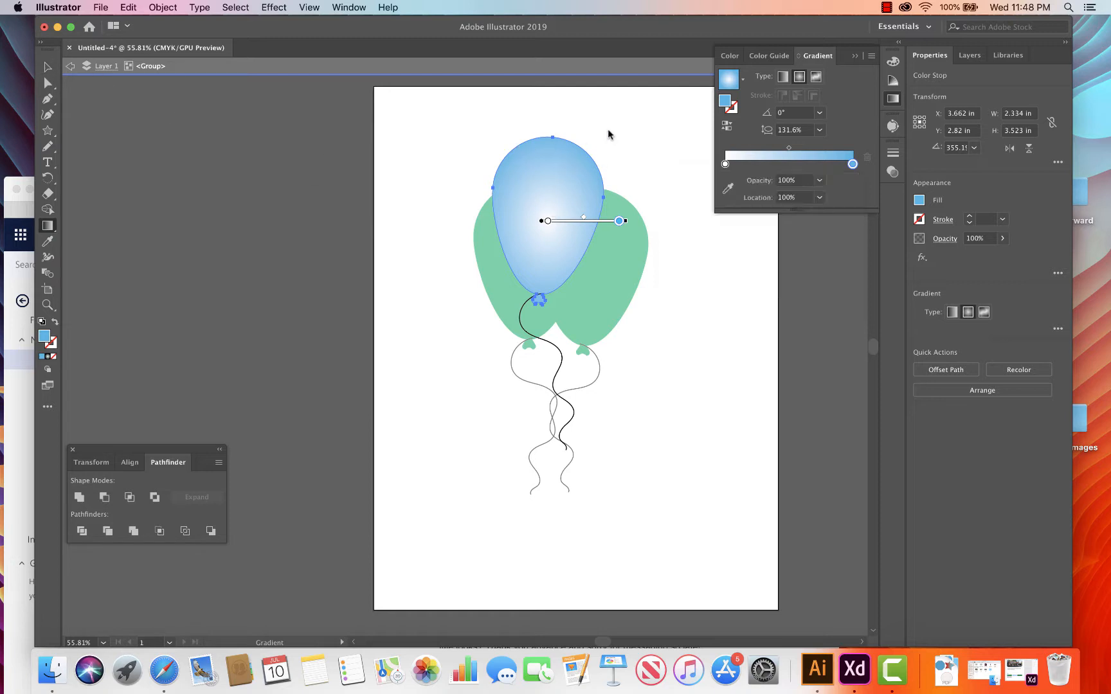
key(v)
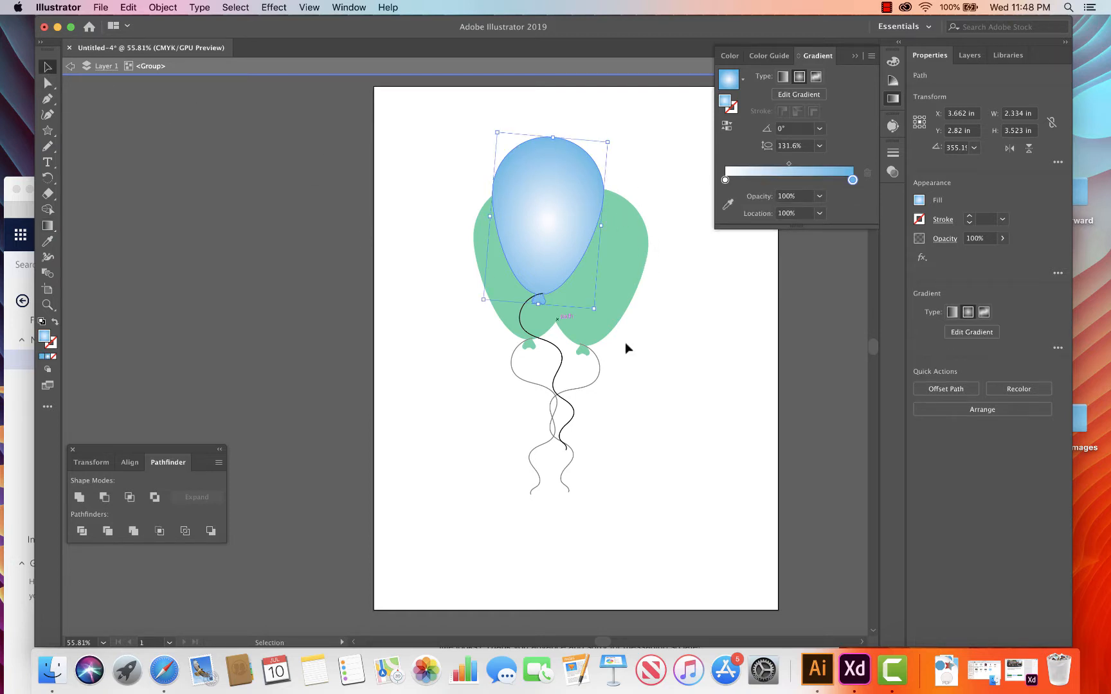
Step: Leave the upper balloon's group, isolate the right balloon's group and fill its balloon shape with the white-to-light-blue radial gradient
double_click(680, 319)
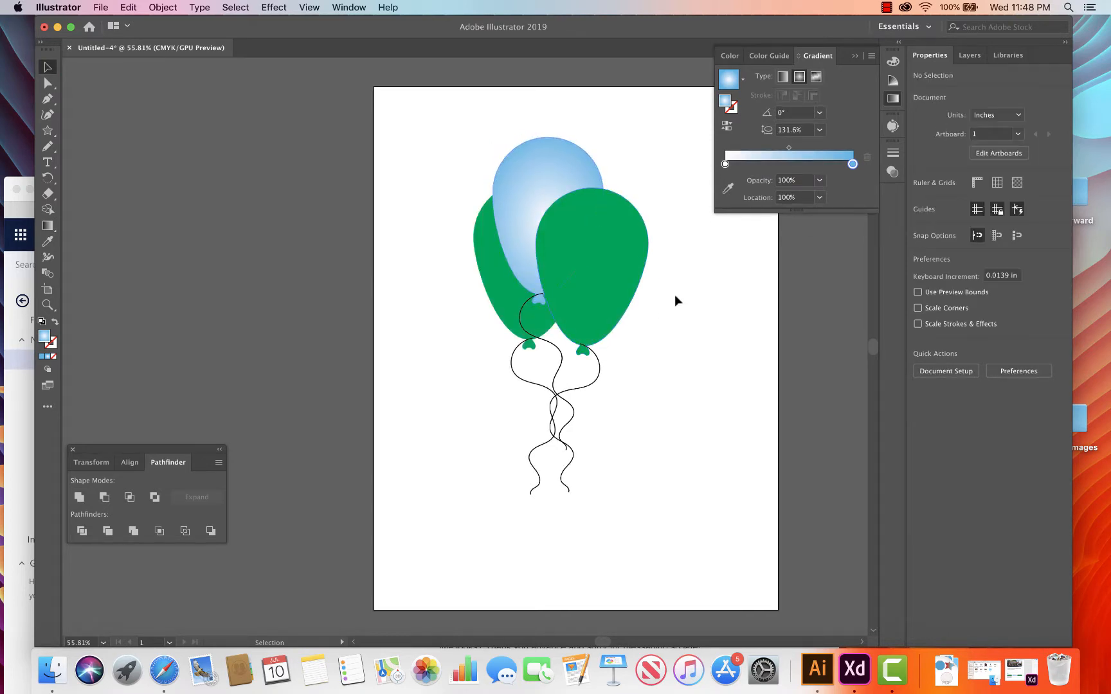
click(615, 239)
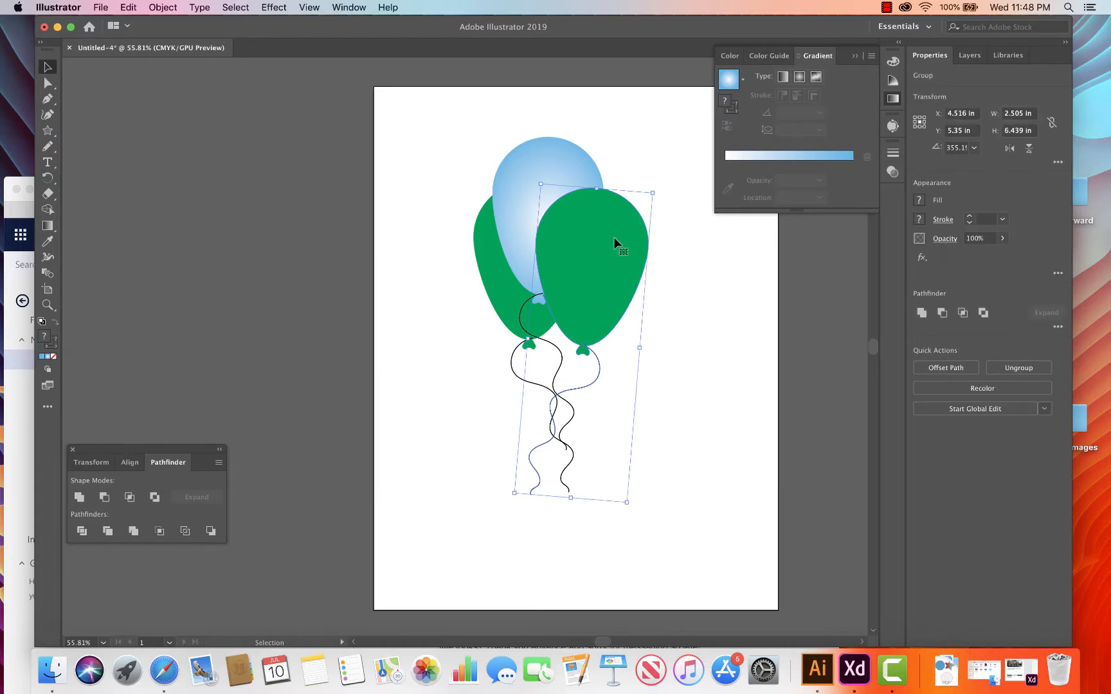
double_click(615, 243)
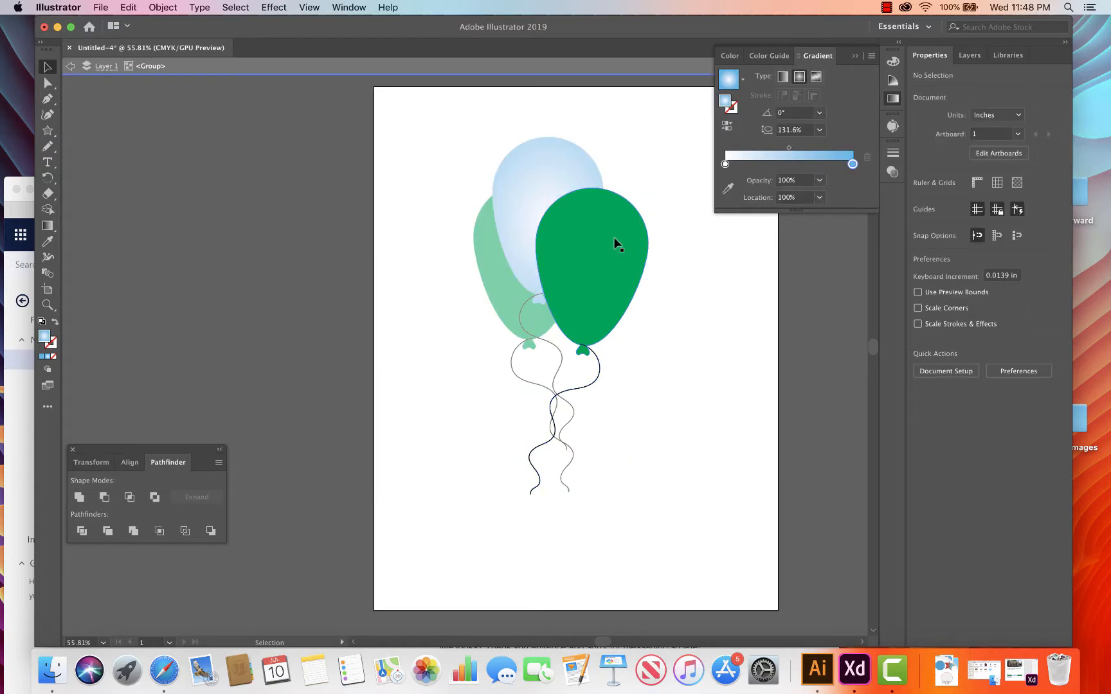
click(616, 240)
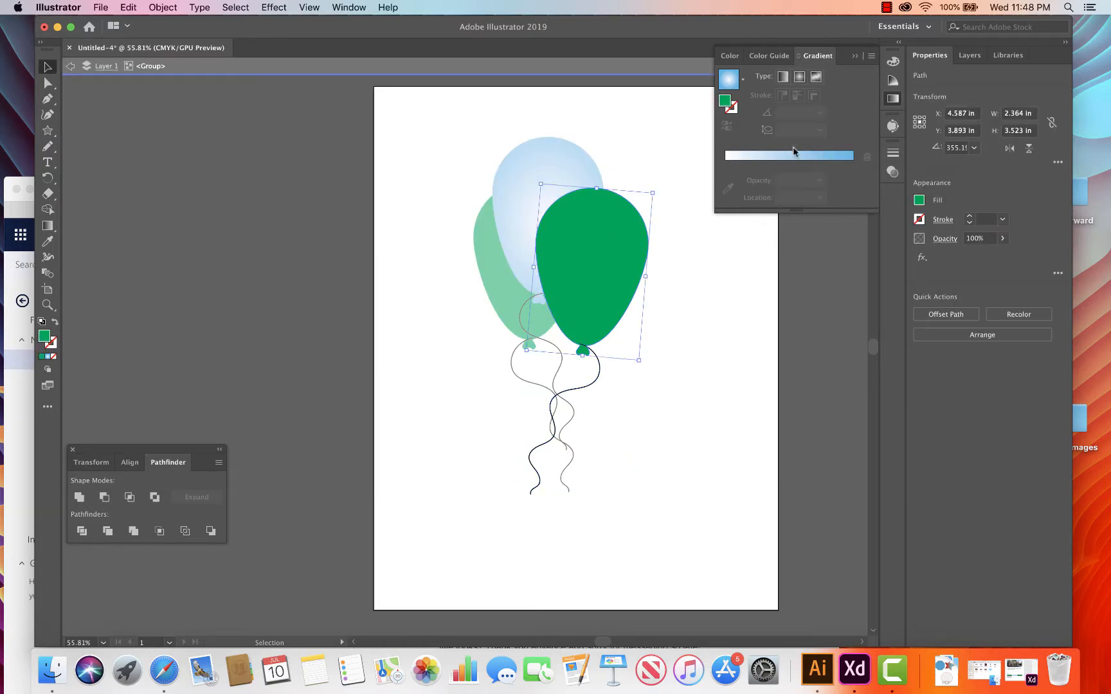
click(728, 88)
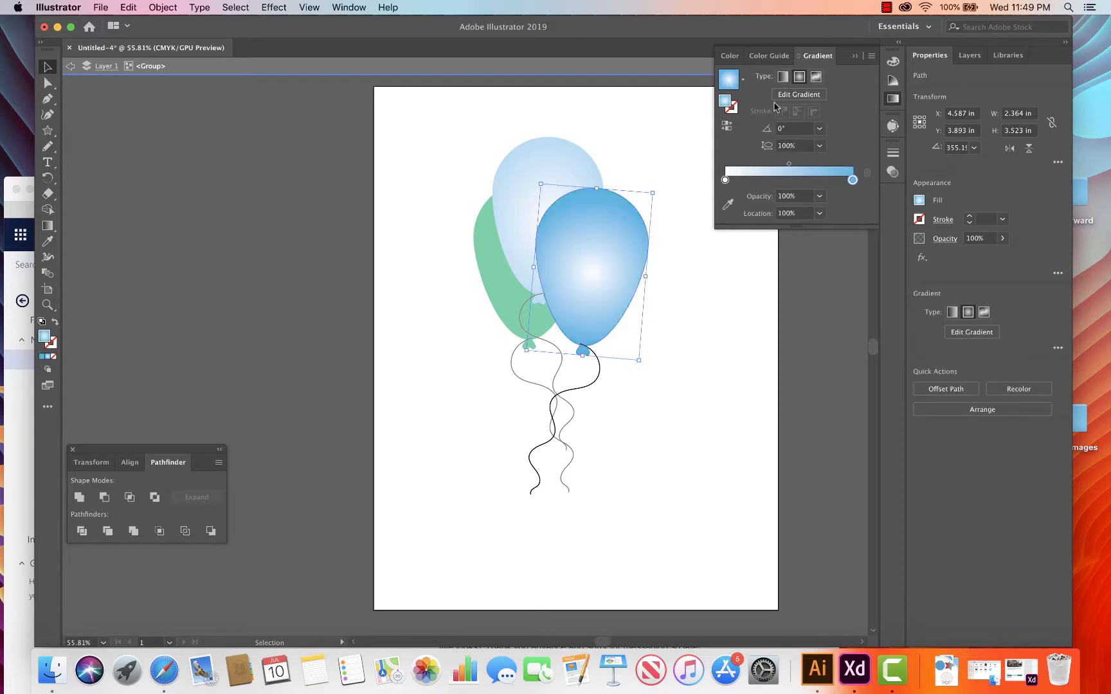
Step: Make the right balloon's outer gradient stop purple by setting its magenta to 73%, and leave the group's isolation
double_click(853, 181)
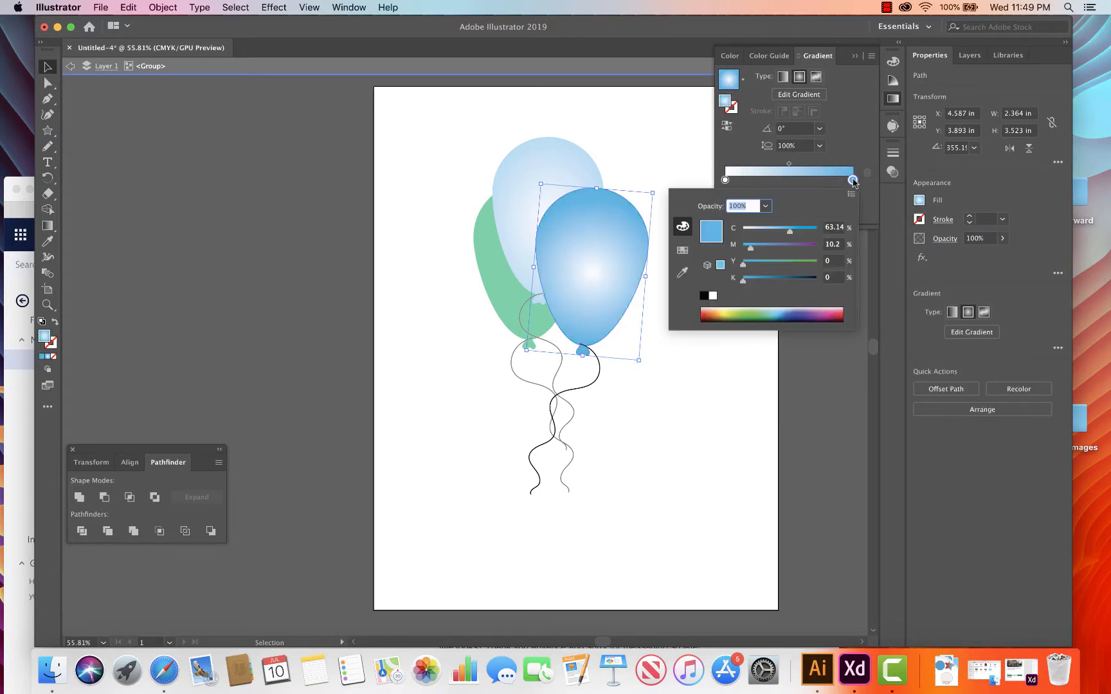
drag(758, 249, 797, 249)
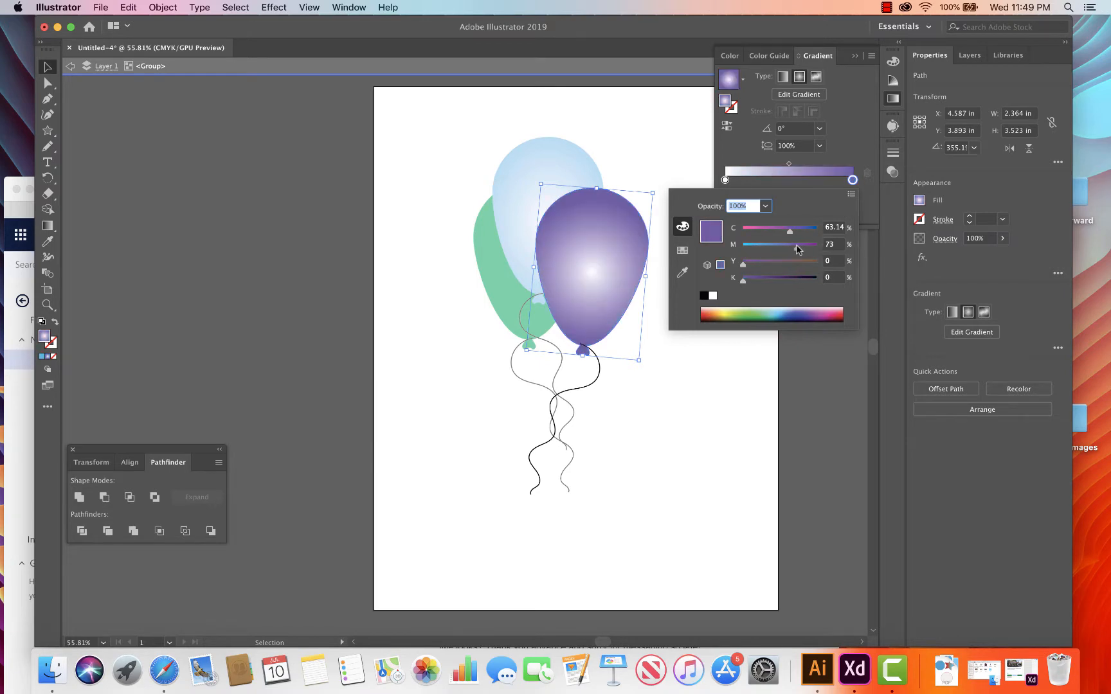
click(689, 382)
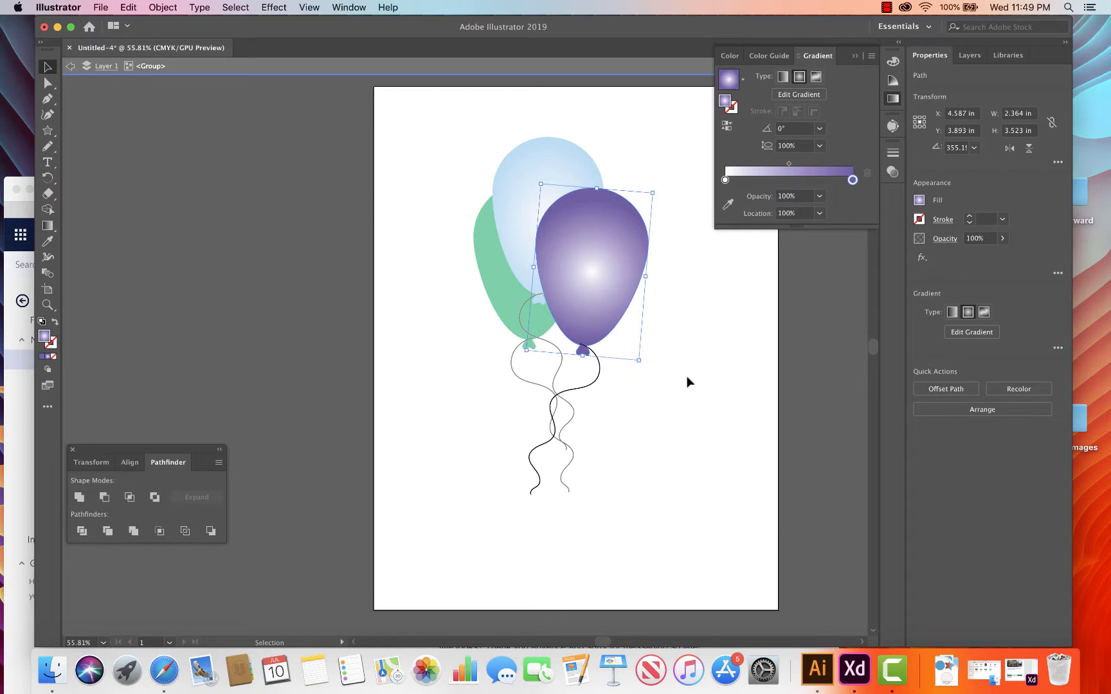
double_click(688, 383)
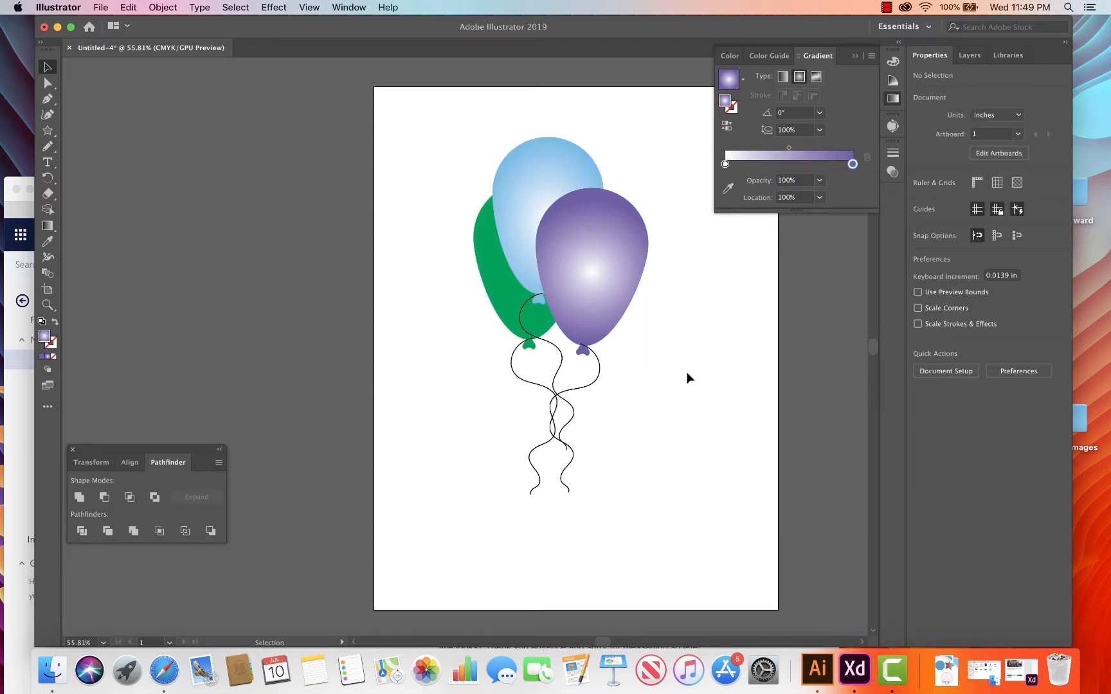
click(501, 293)
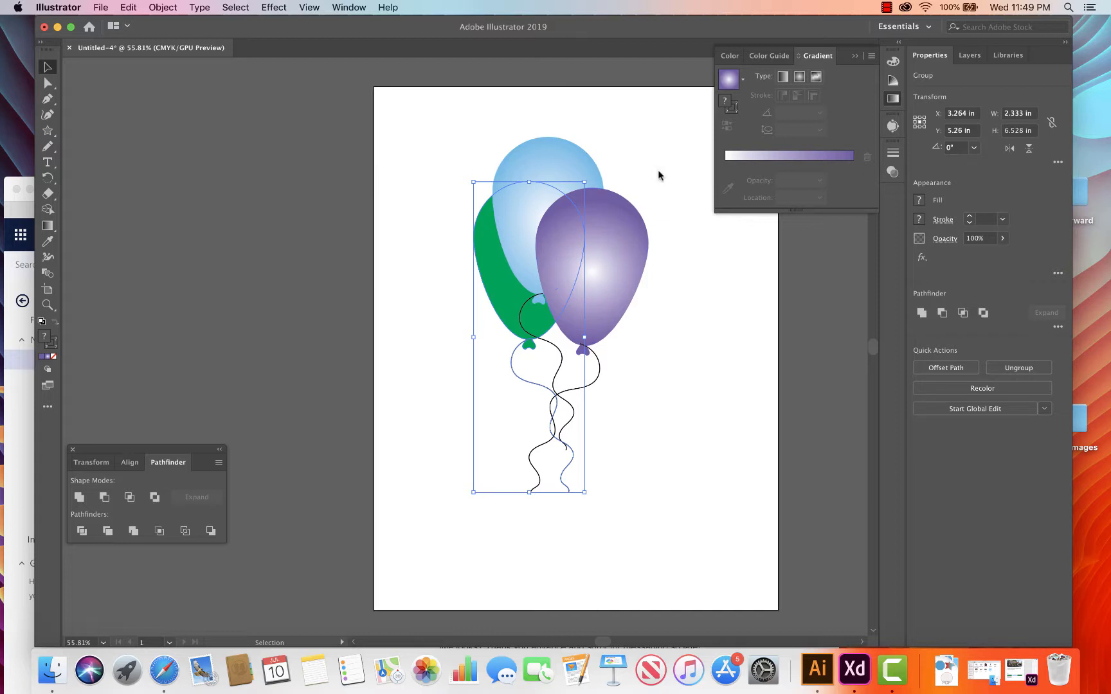
click(730, 81)
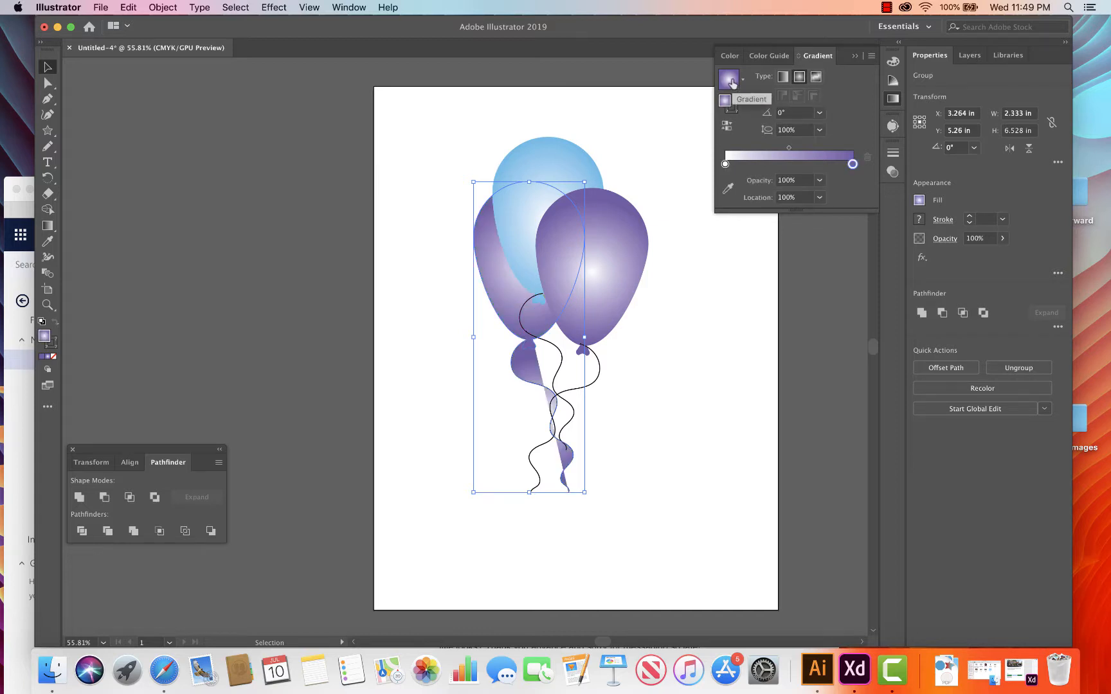
key(super+z)
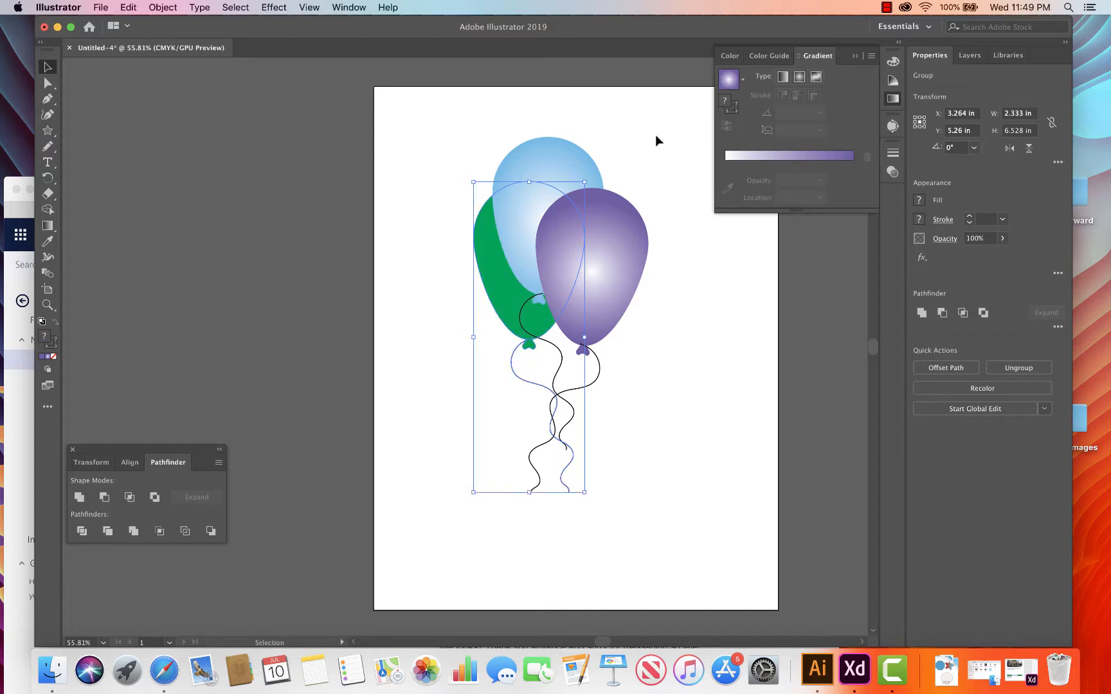
Step: Isolate the left balloon's group and give its balloon shape a radial gradient with a green outer stop of C 61.96, M 0, Y 100, K 0
double_click(502, 272)
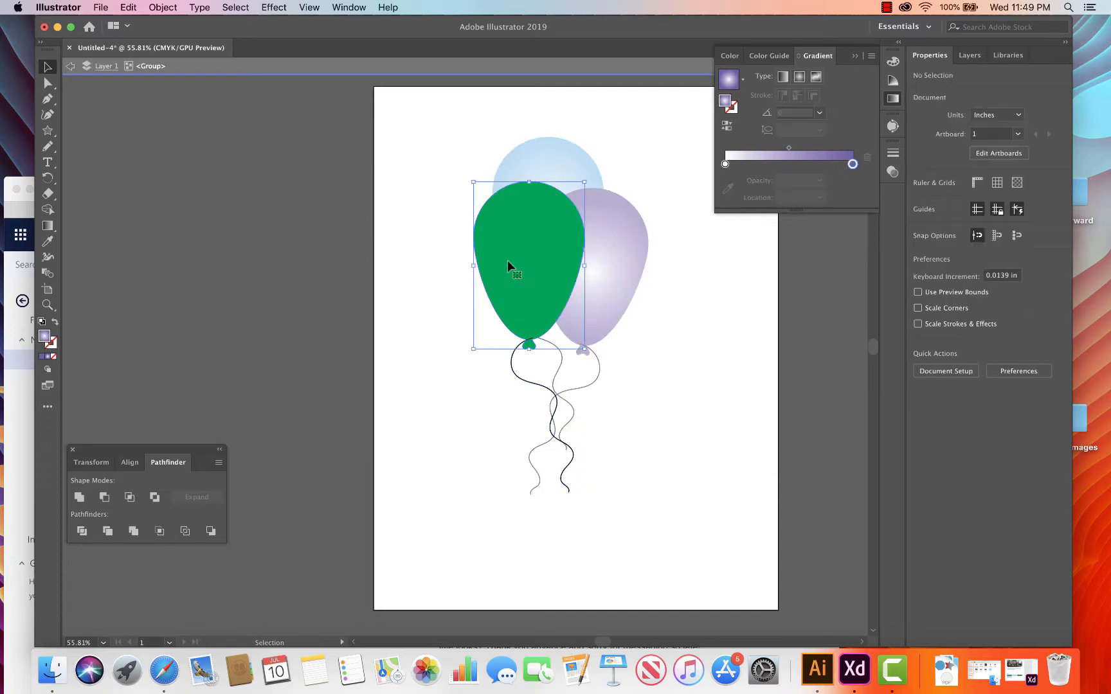
click(729, 80)
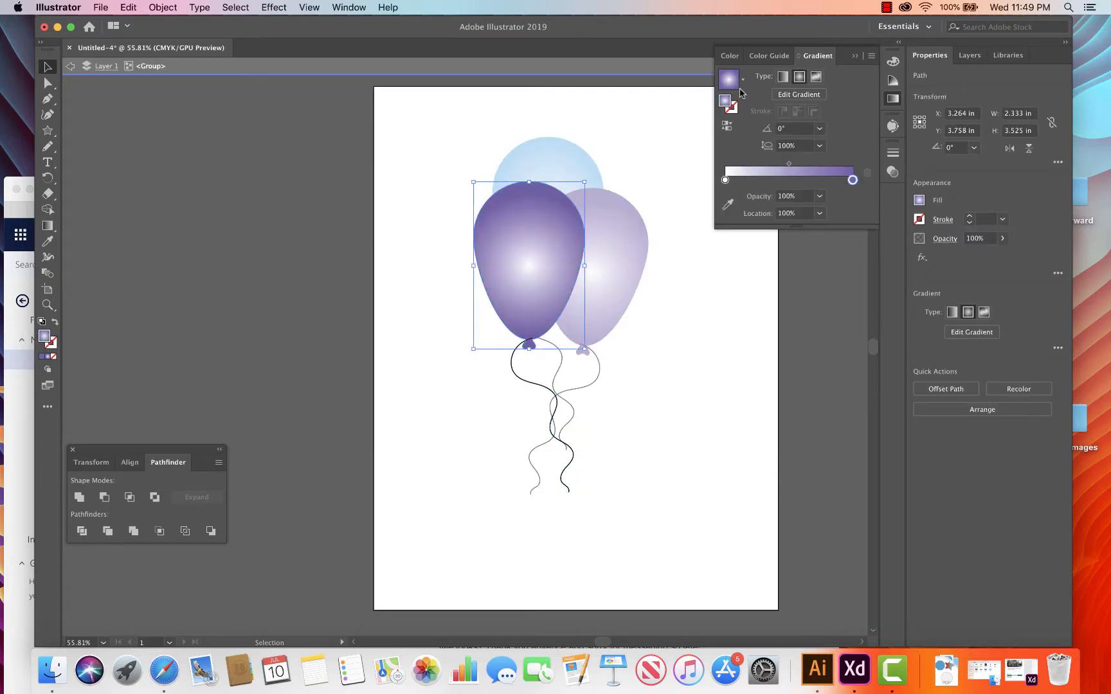
double_click(852, 182)
click(853, 183)
double_click(852, 182)
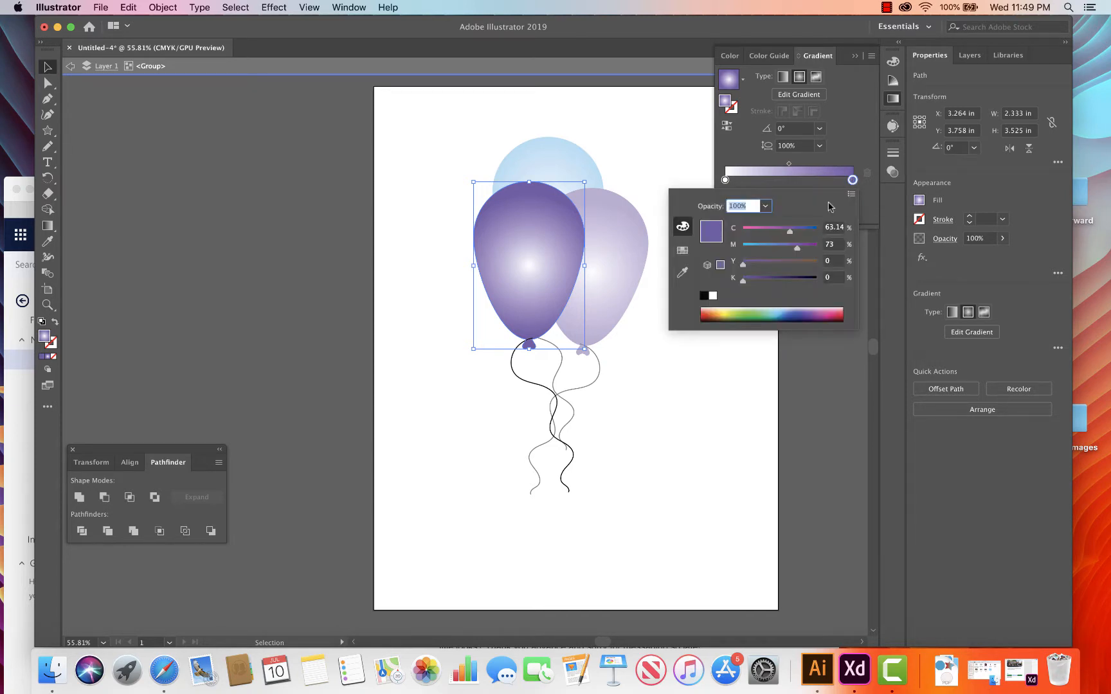
drag(759, 308, 752, 307)
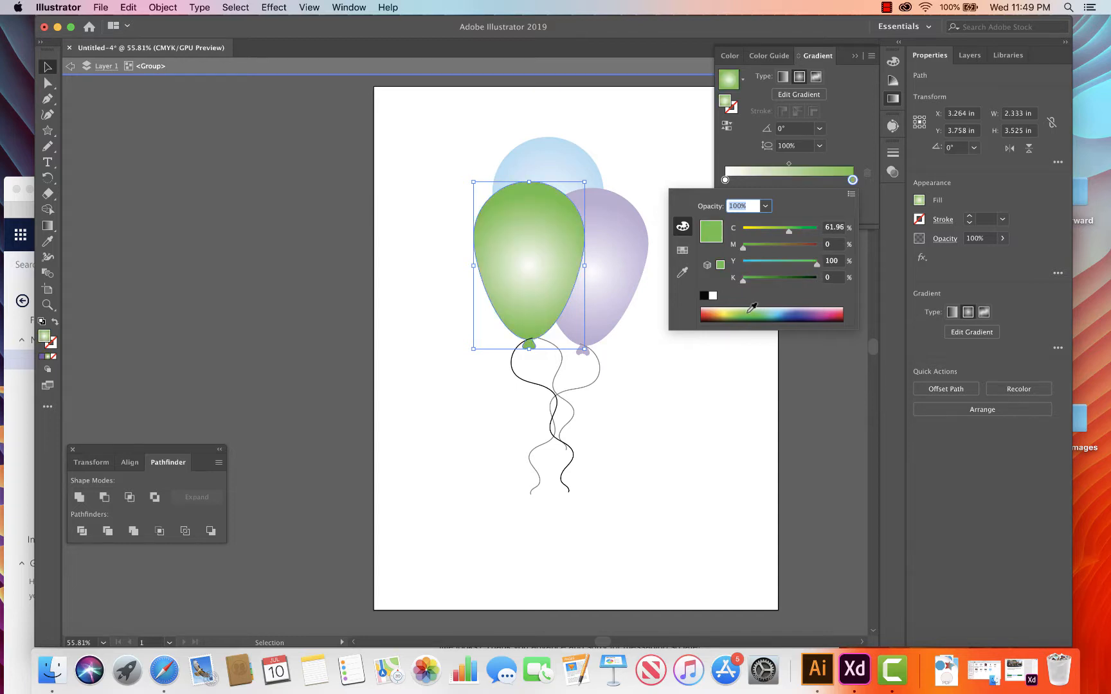
click(674, 158)
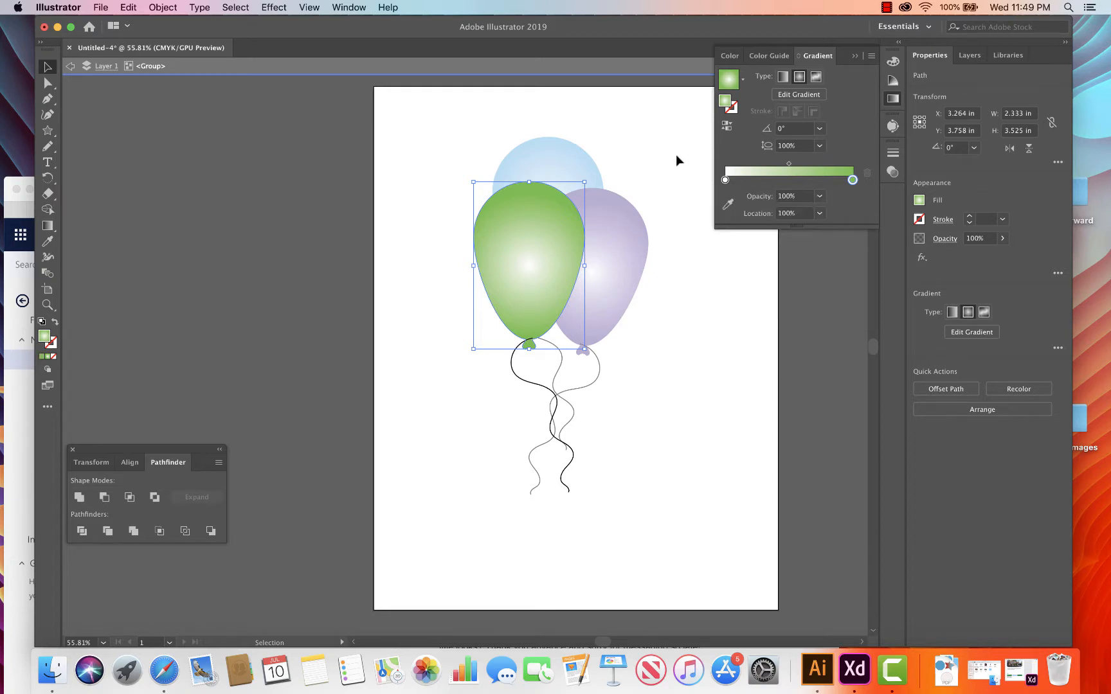
double_click(676, 155)
click(676, 154)
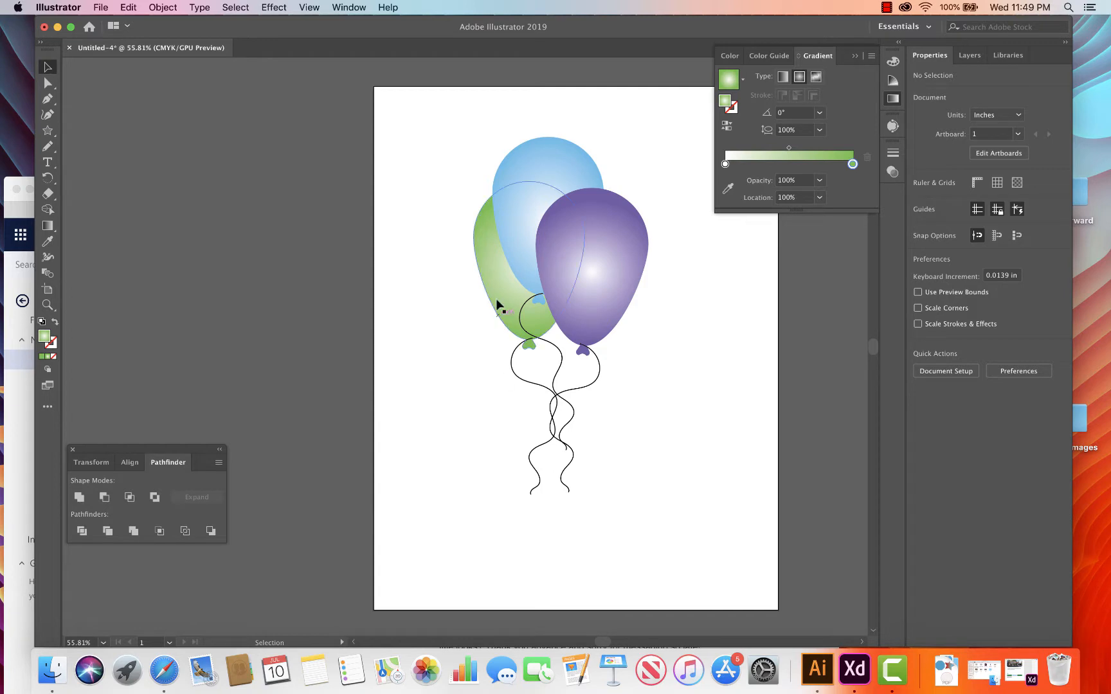
Step: Isolate the purple balloon's group and set the balloon shape's opacity to 80%
double_click(593, 238)
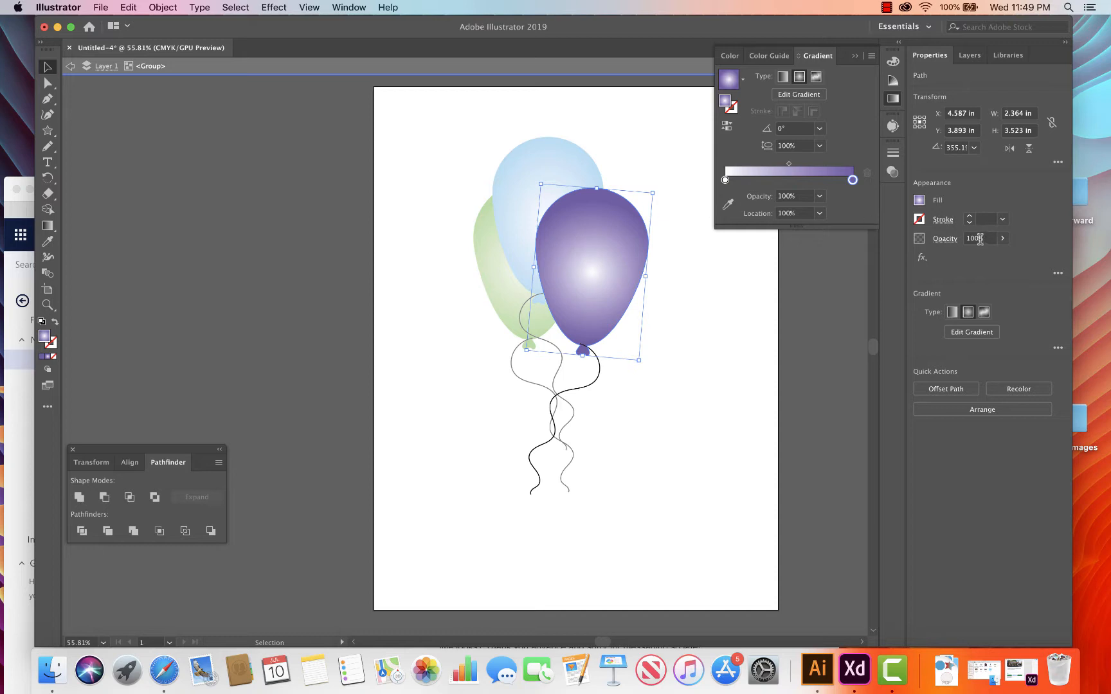
click(1002, 238)
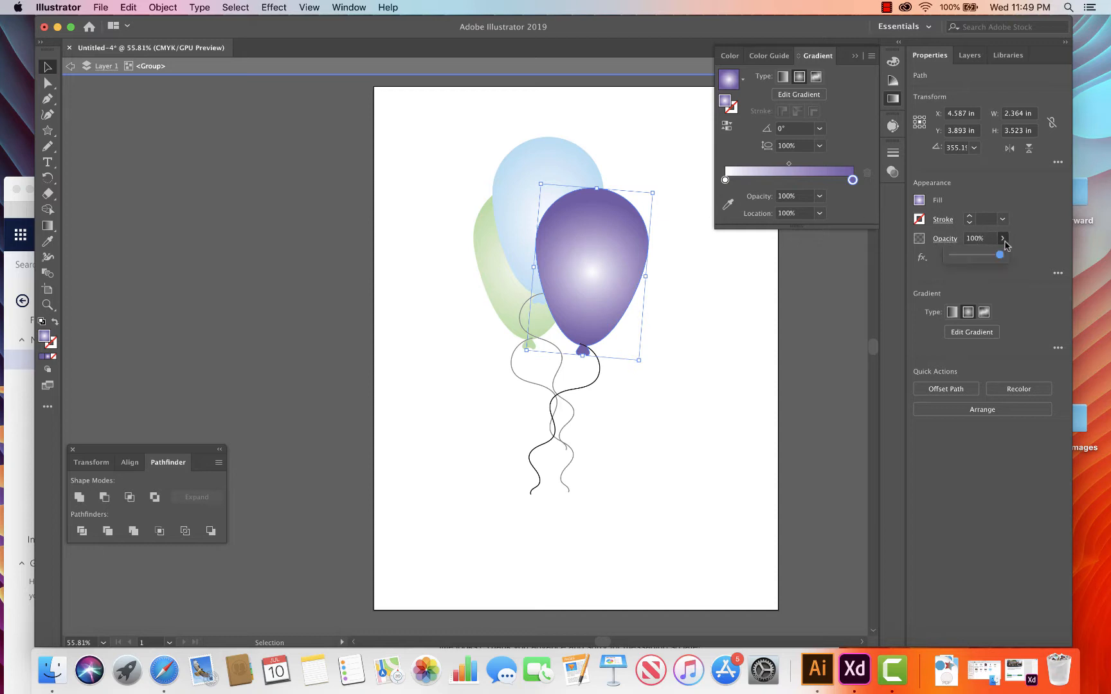
drag(1000, 256, 987, 256)
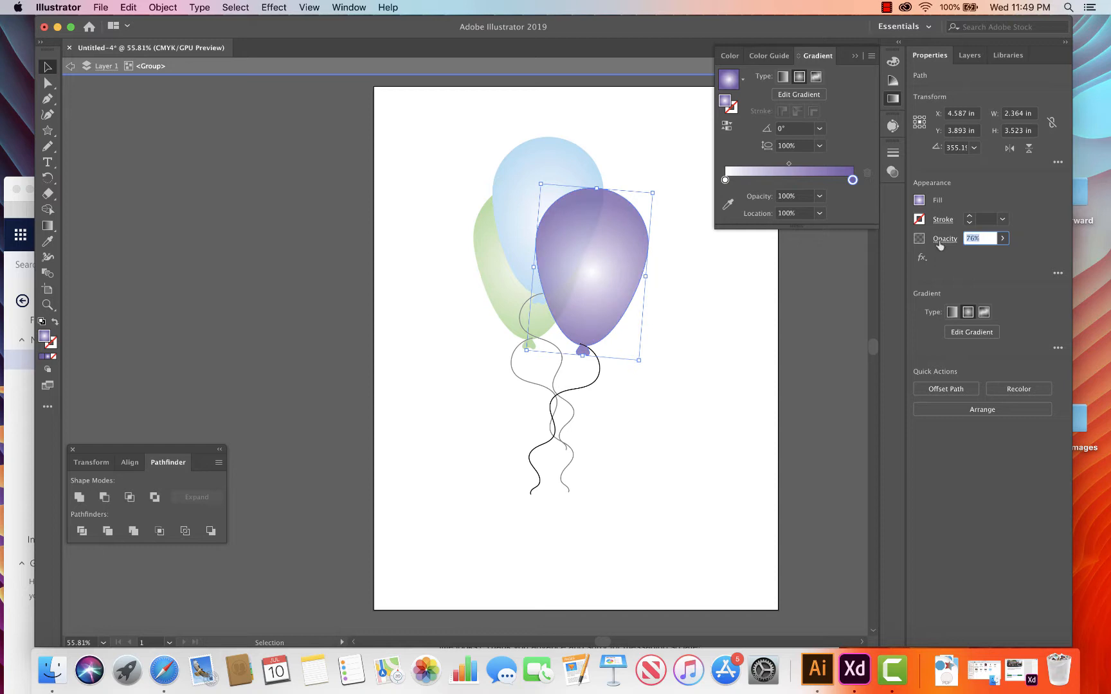
text(80)
key(Return)
Step: Isolate the blue balloon's group, set the balloon shape's opacity to 80%, and return to the whole artwork
click(553, 148)
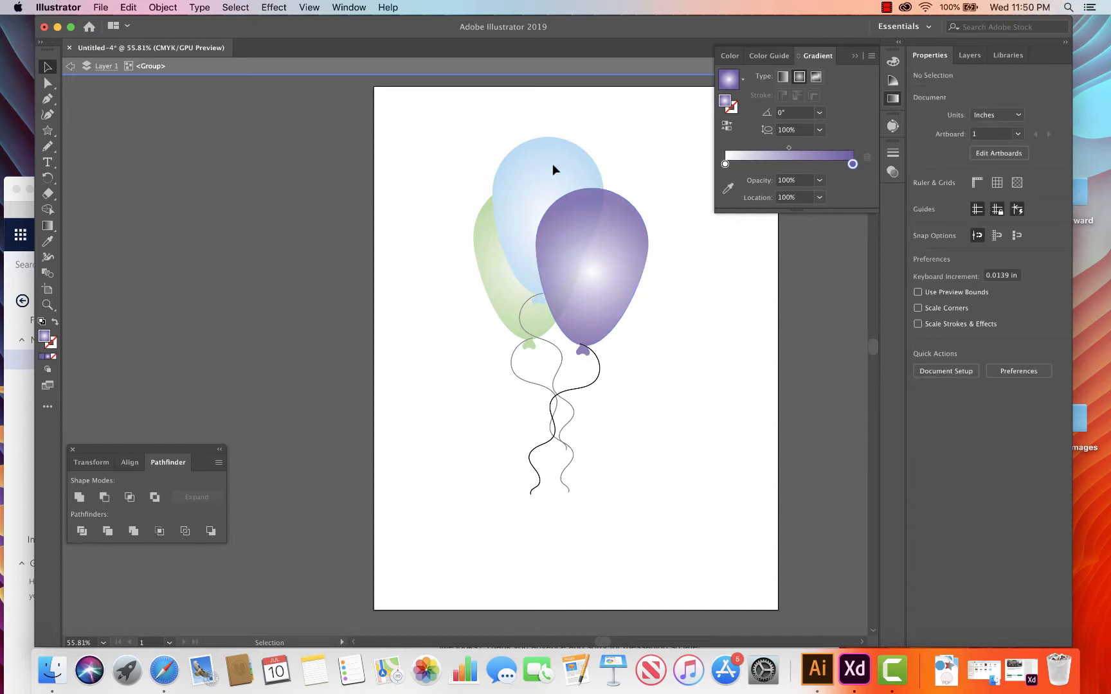
click(553, 164)
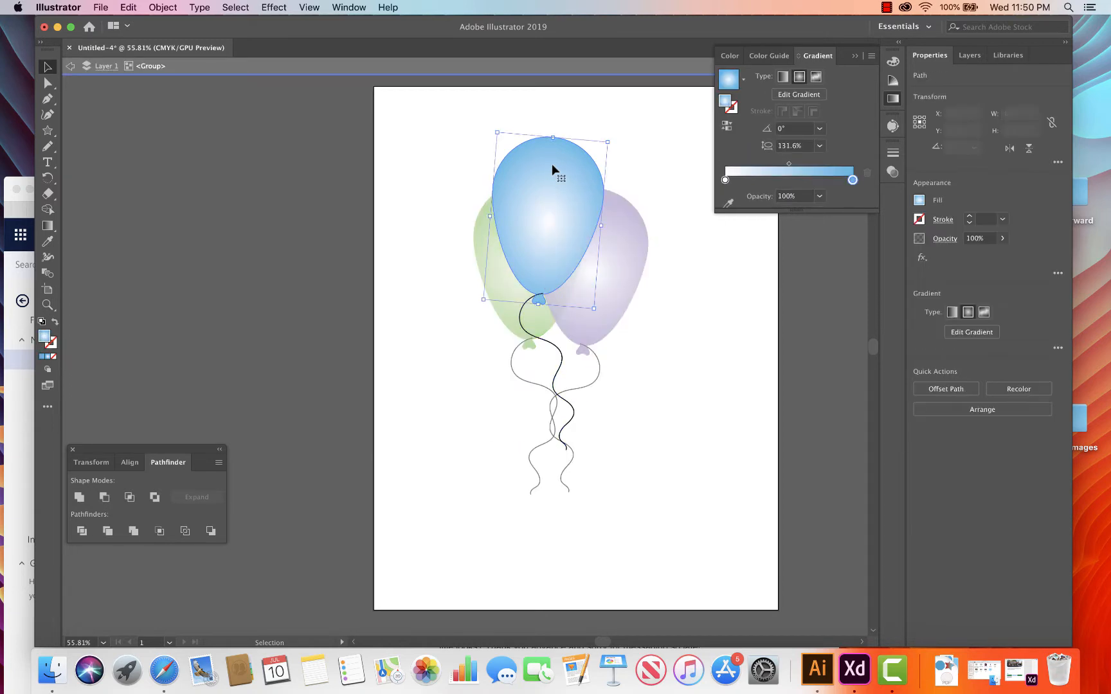
click(986, 242)
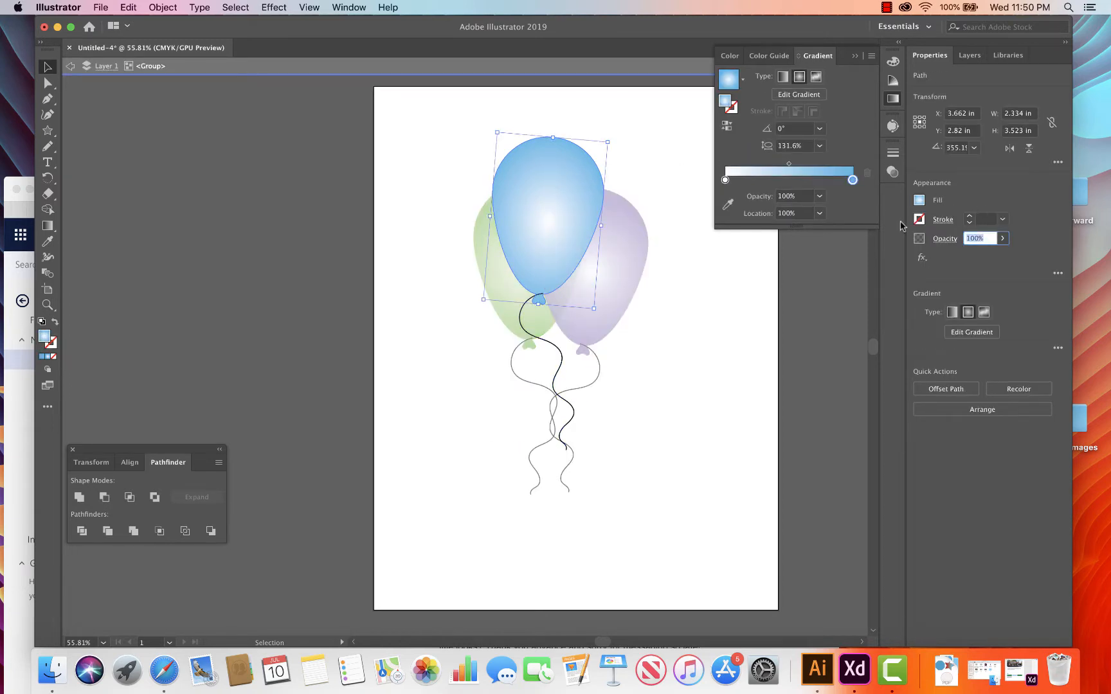
text(80)
key(Return)
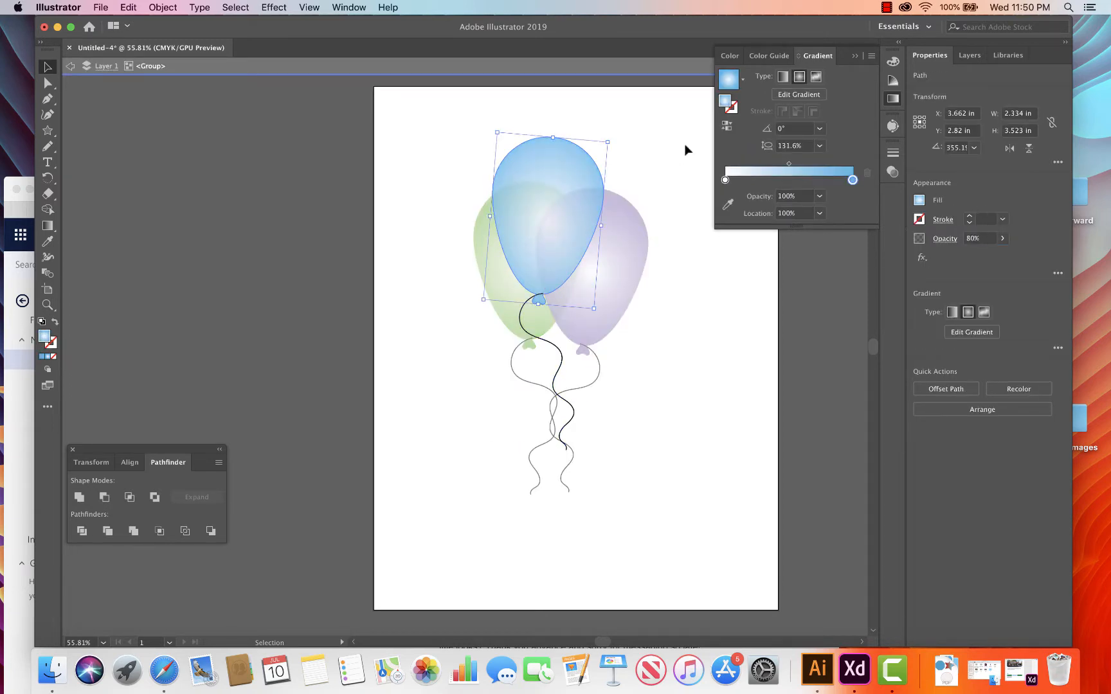
double_click(647, 144)
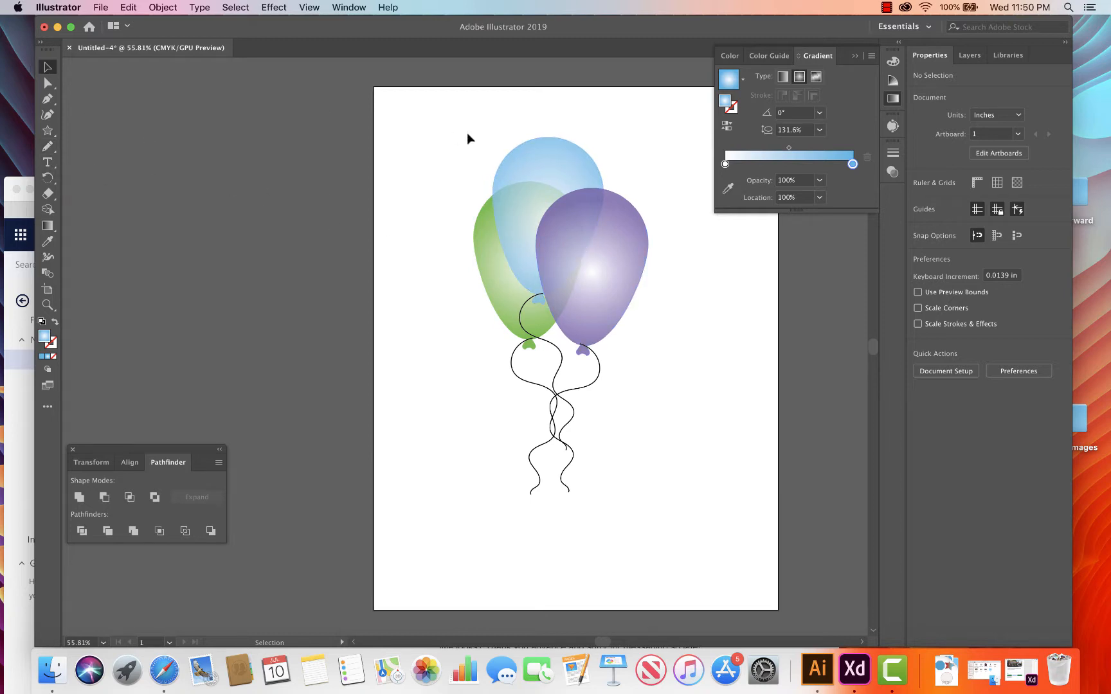
Step: Select all three balloons with their strings, move the bunch down and right towards the artboard's centre, and deselect it
drag(467, 138, 635, 384)
drag(621, 328, 636, 336)
drag(643, 336, 644, 337)
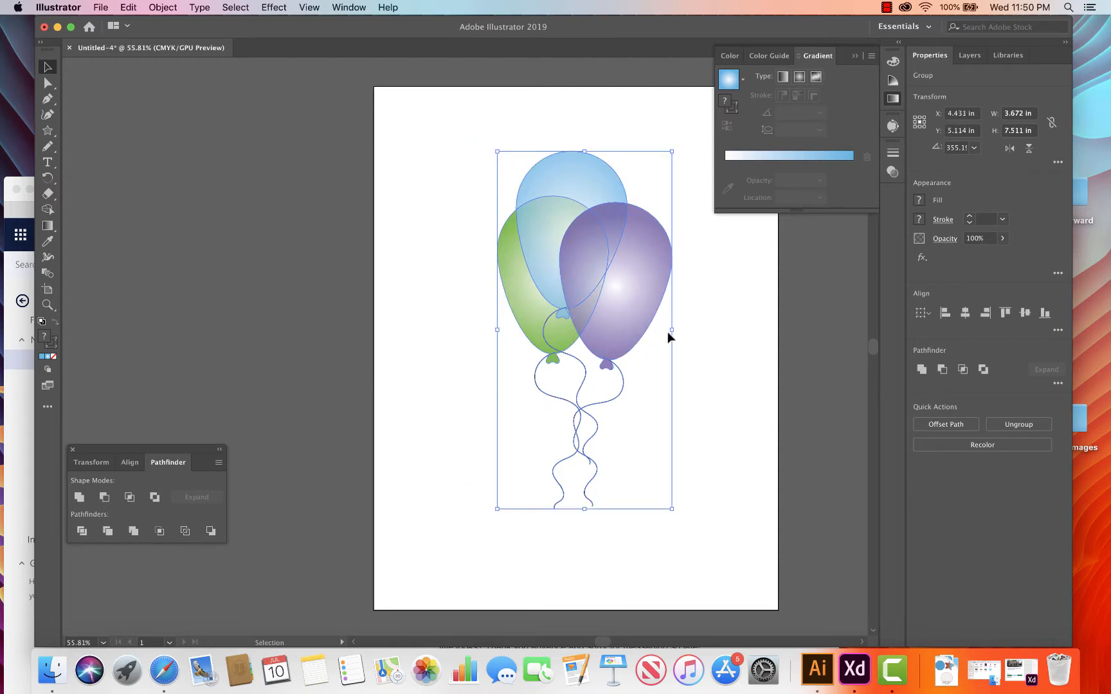
drag(640, 287, 640, 300)
click(685, 332)
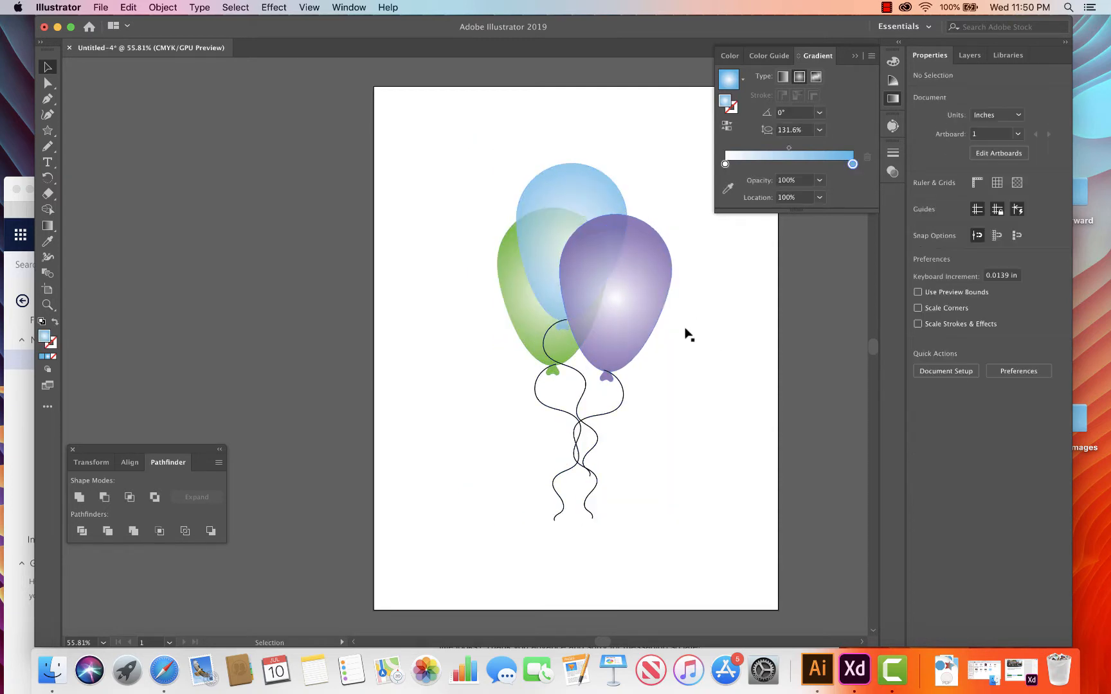
Step: Activate the Pencil tool and accept its options with Fidelity at Smooth
click(48, 147)
click(47, 147)
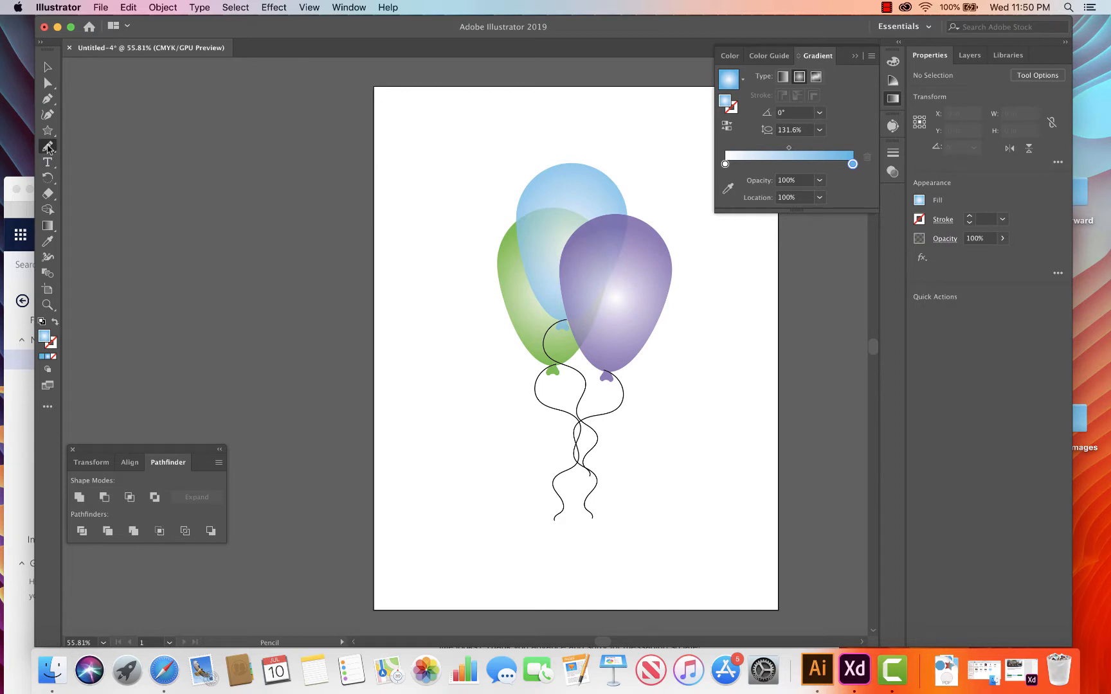
double_click(48, 146)
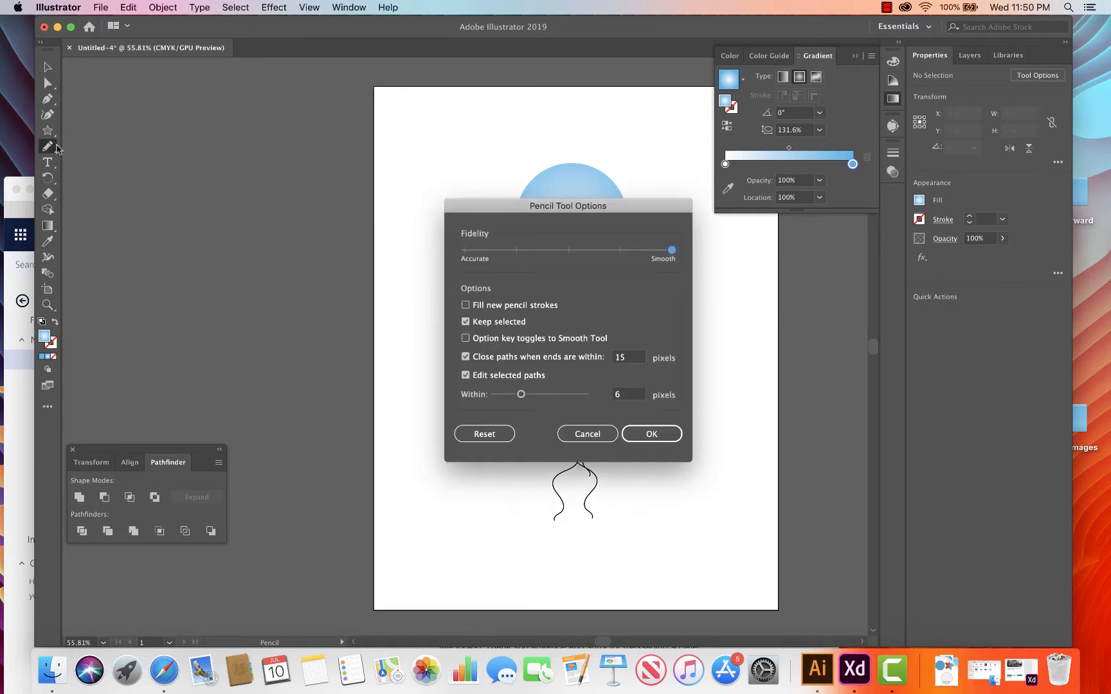
click(646, 433)
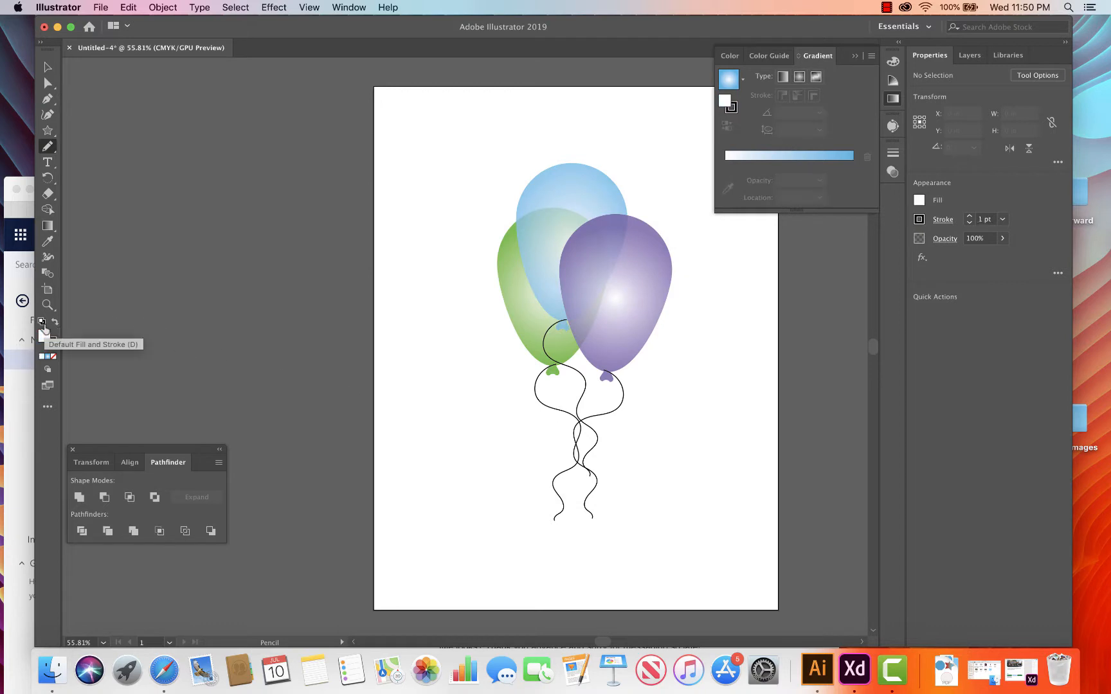
Step: Set the Pencil tool's appearance to no fill and a 1 pt white stroke
click(42, 322)
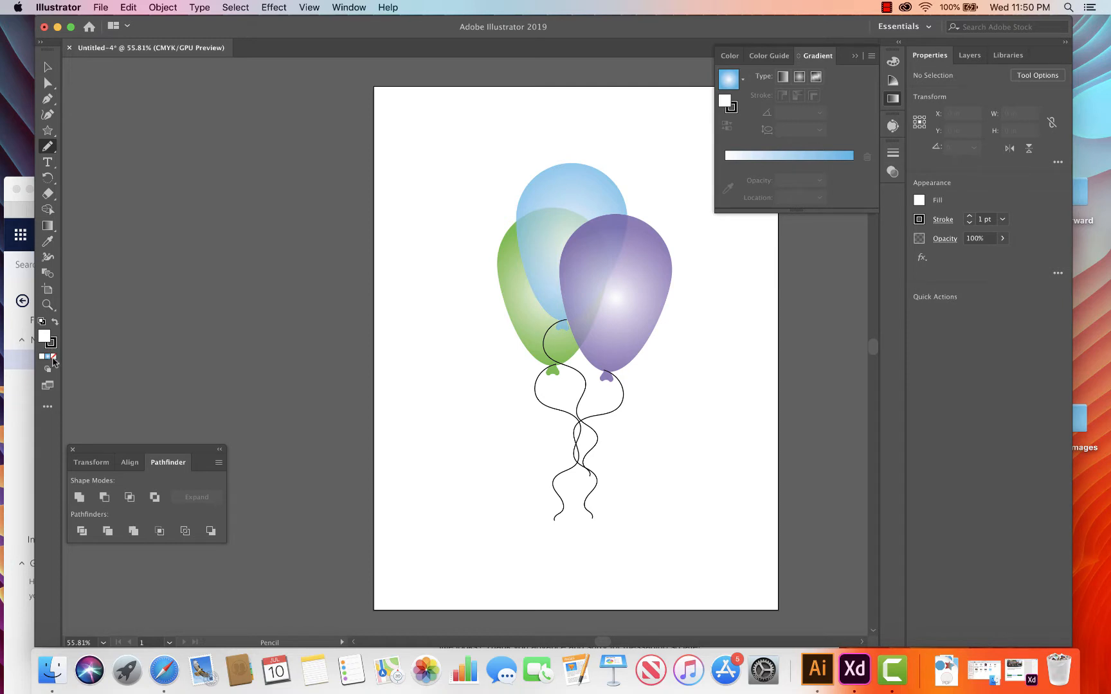
click(54, 357)
click(42, 322)
click(55, 345)
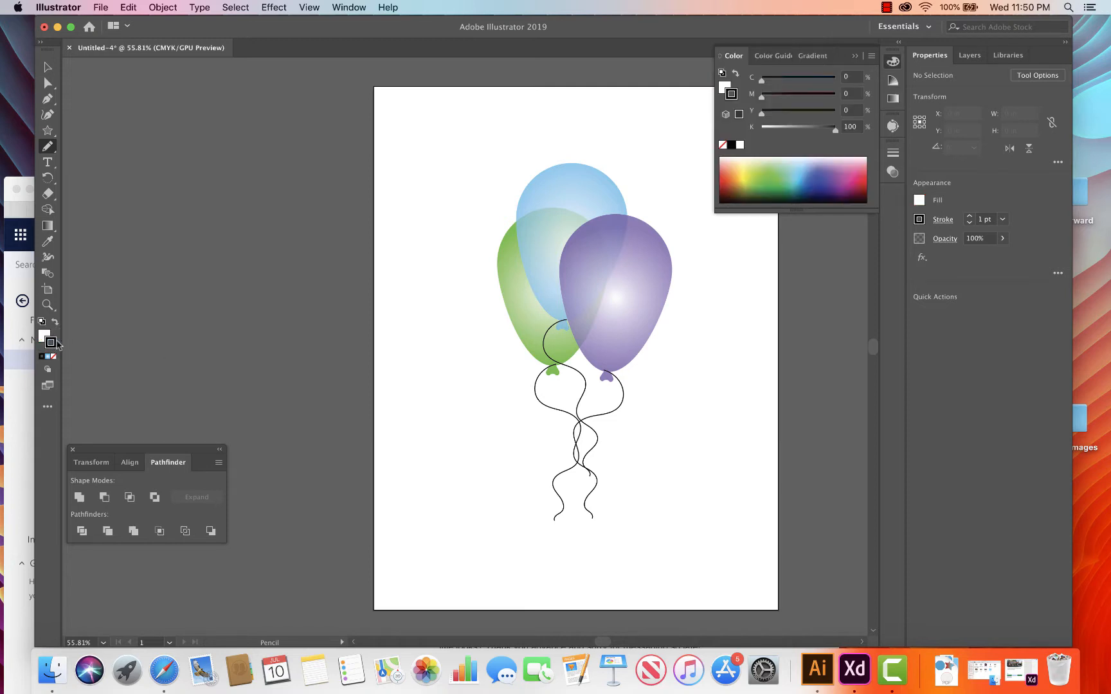
click(54, 357)
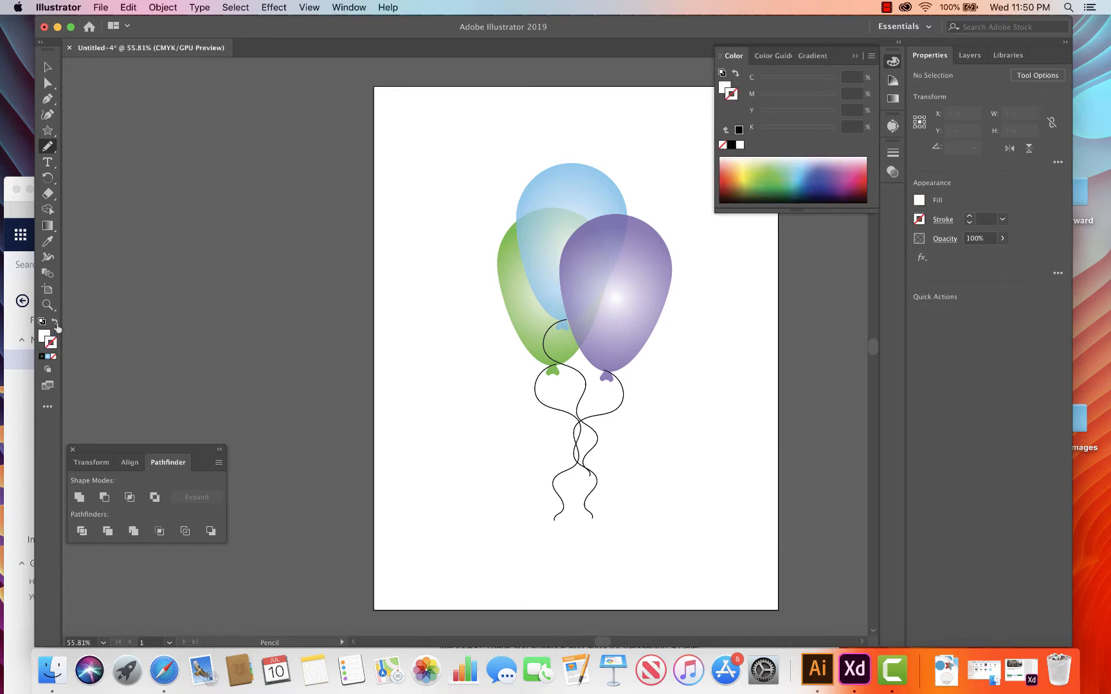
click(56, 322)
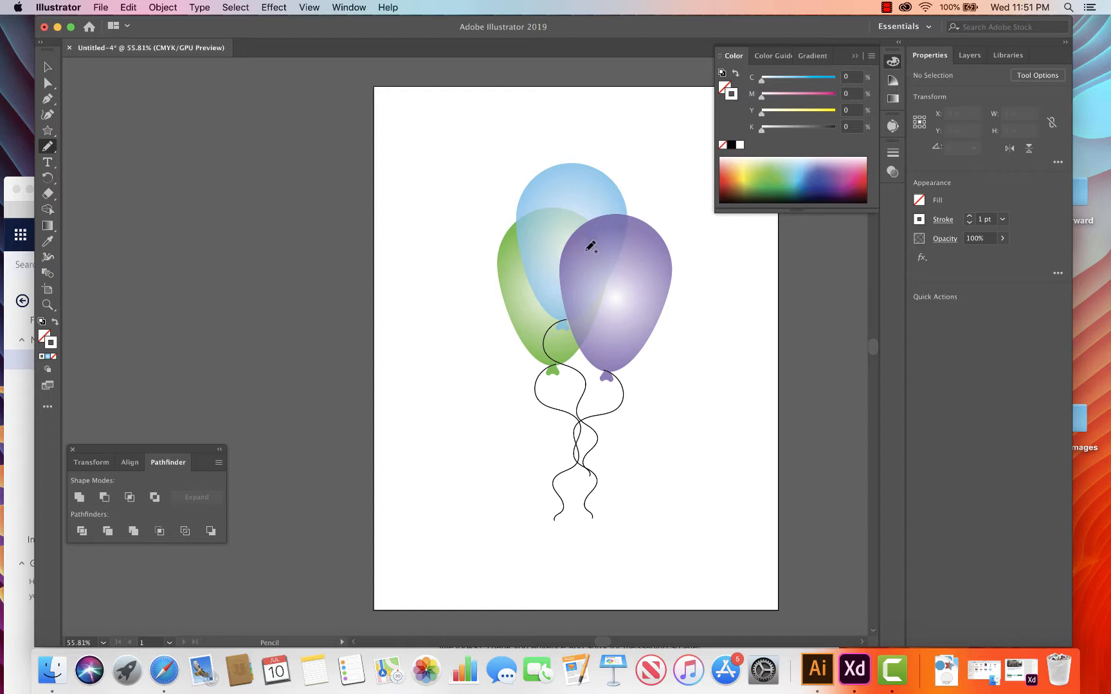
Step: Draw curved white highlight strokes with the Pencil tool along the left sides of the purple, blue and green balloons, adding short accents below the purple and blue ones
drag(586, 251, 589, 334)
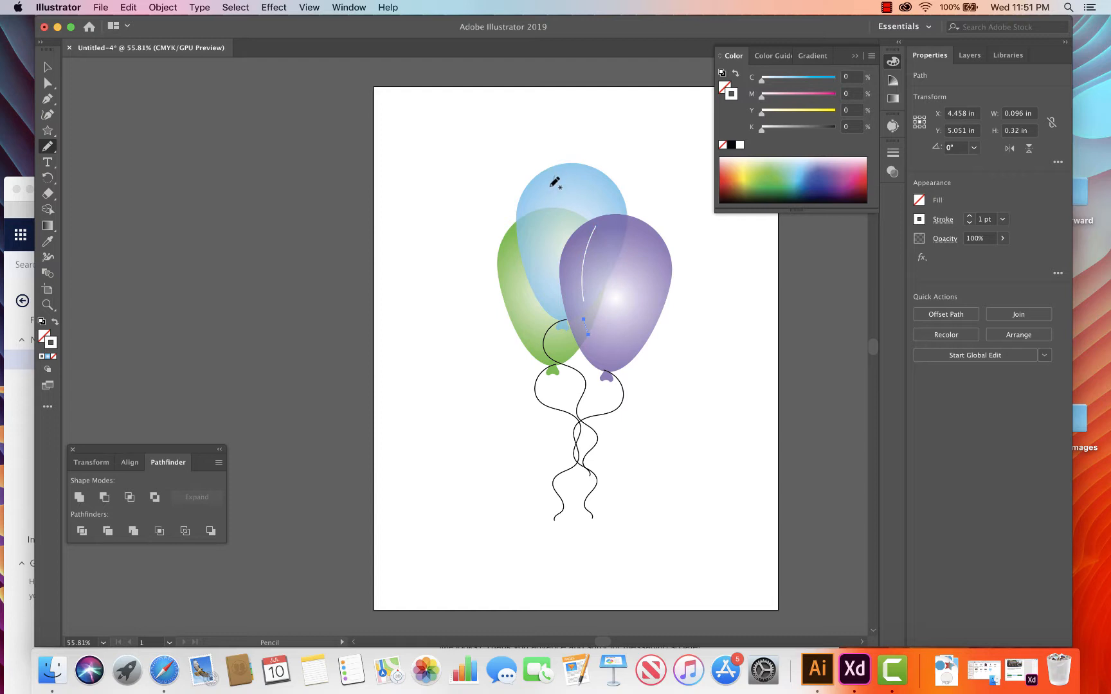
mouse_move(554, 182)
mouse_down()
mouse_move(538, 243)
mouse_move(548, 276)
mouse_up()
drag(516, 238, 518, 299)
key(v)
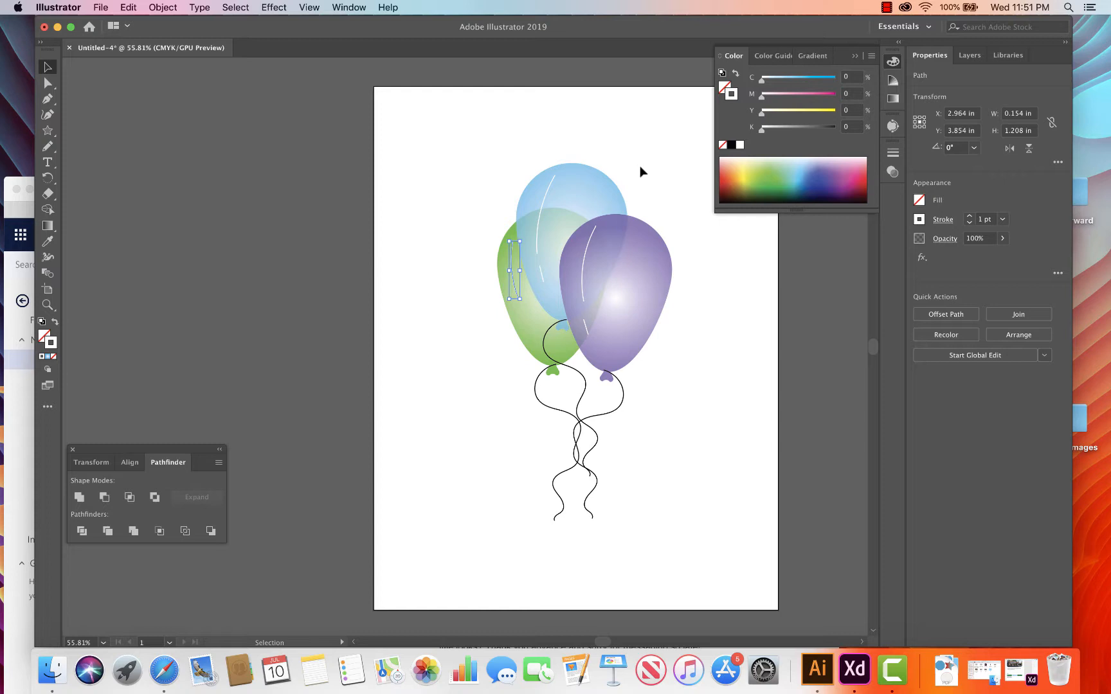
shift+click(547, 199)
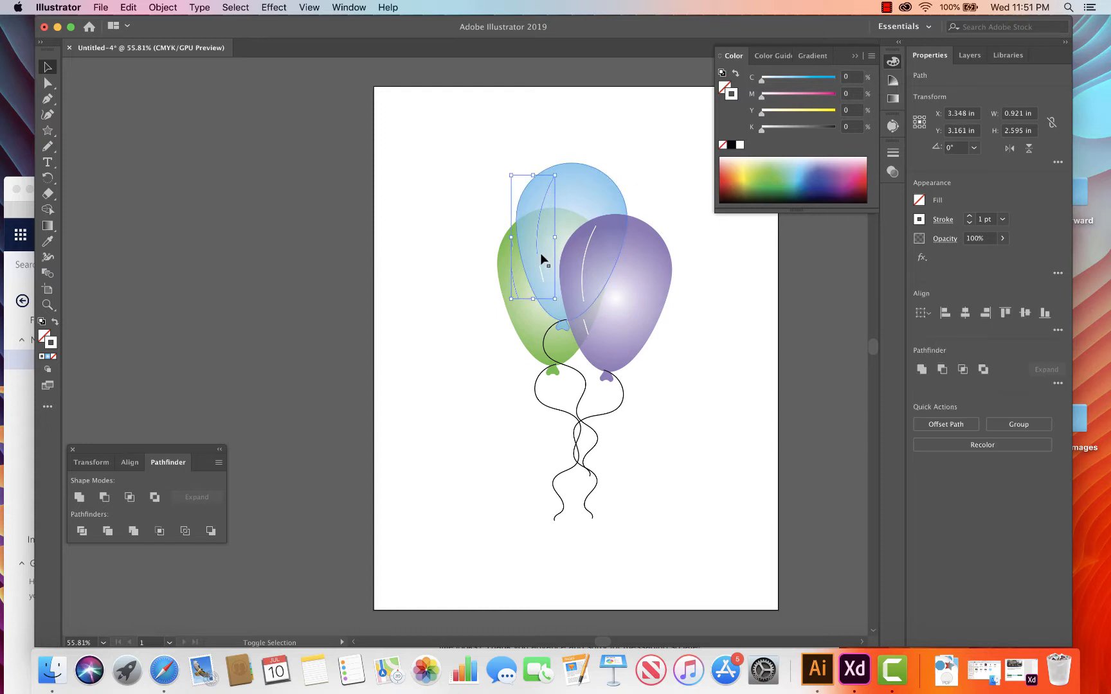
shift+click(586, 263)
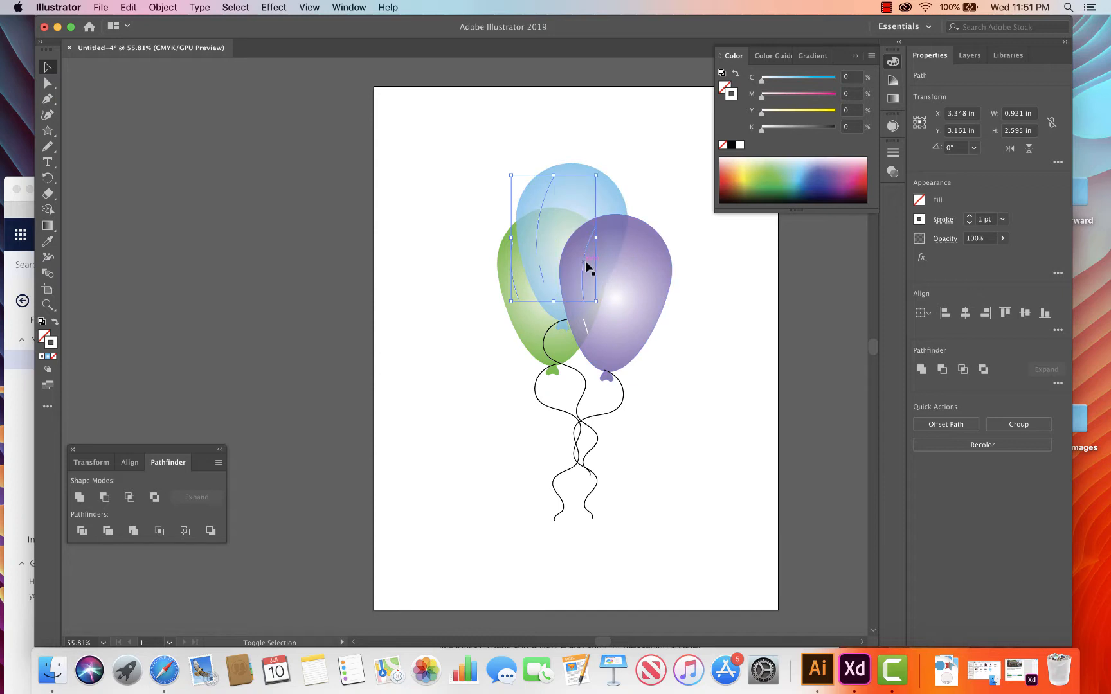
click(717, 326)
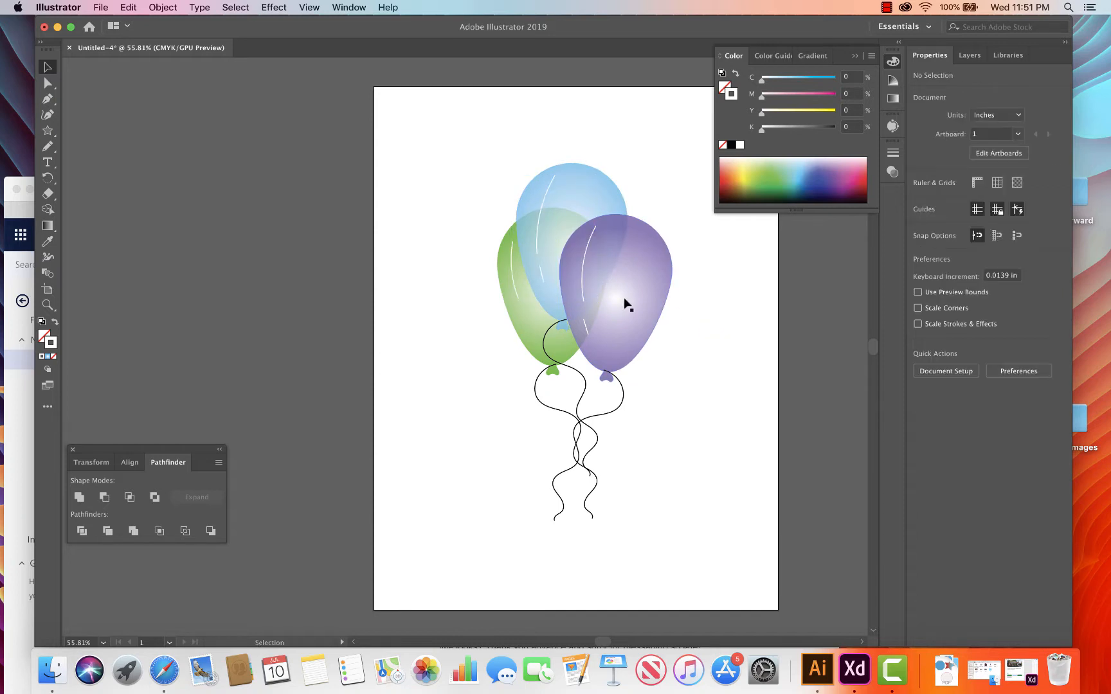
Step: Widen the middles of the white highlight strokes on all three balloons into tapered shapes with the Width tool
click(49, 257)
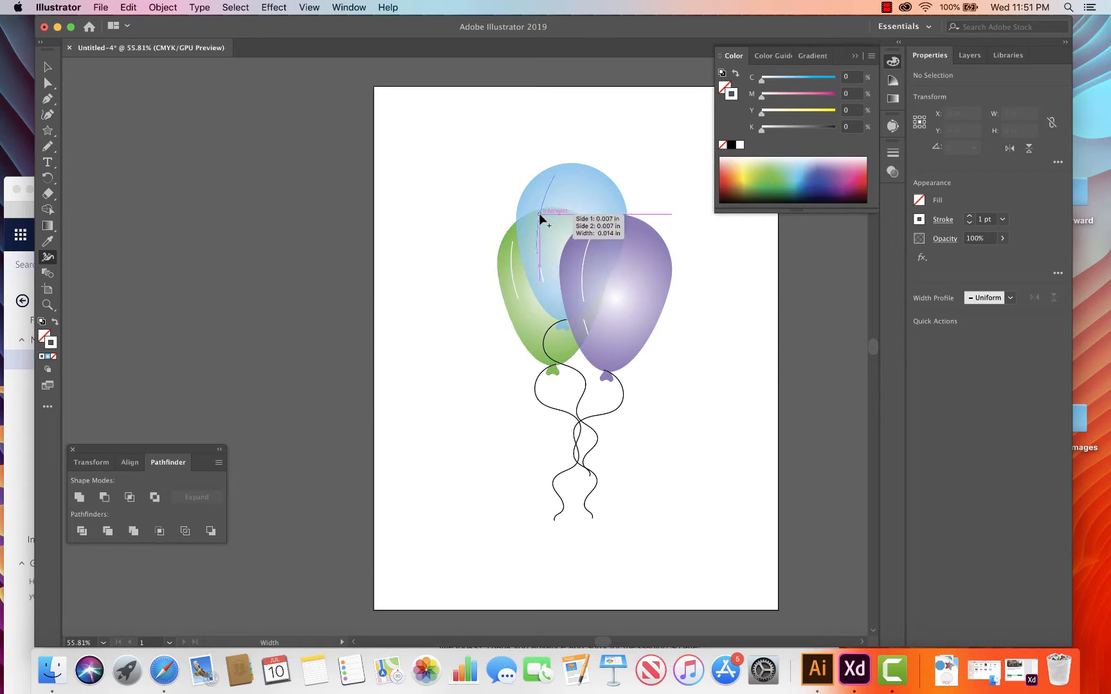
drag(539, 213, 545, 221)
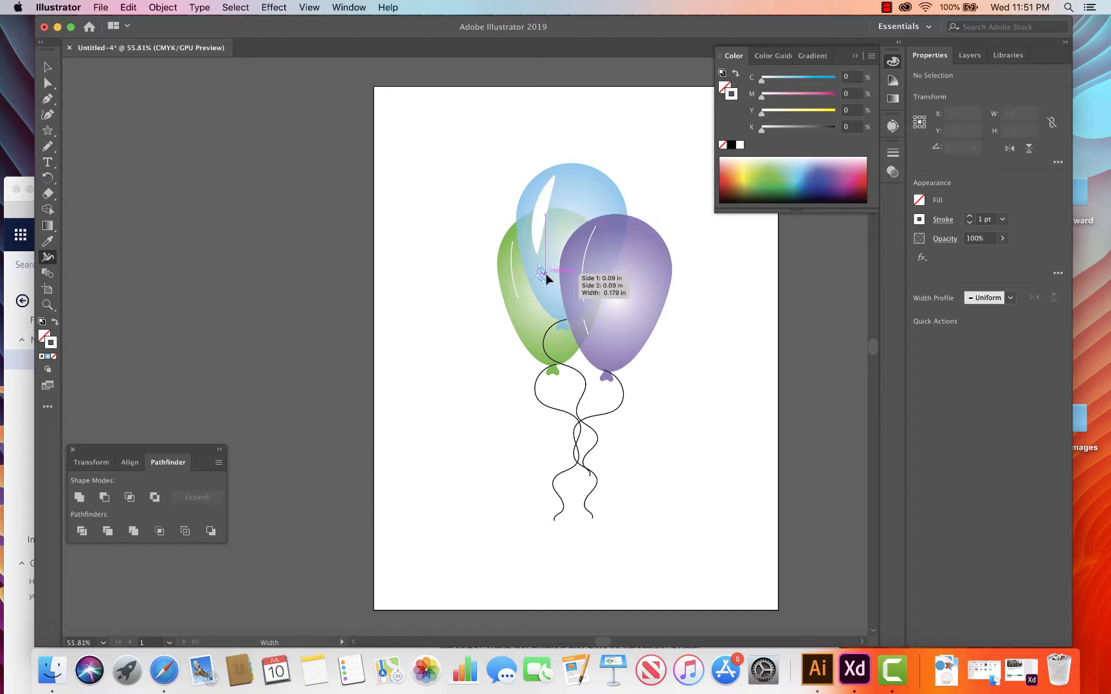
drag(582, 266, 588, 272)
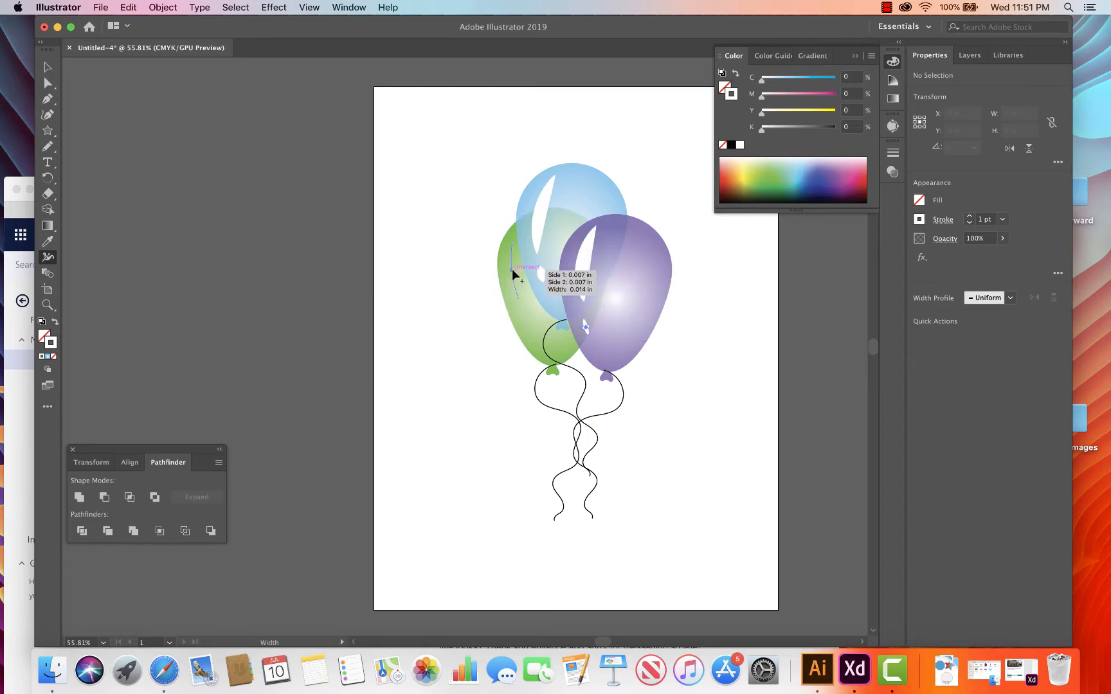
drag(511, 268, 518, 270)
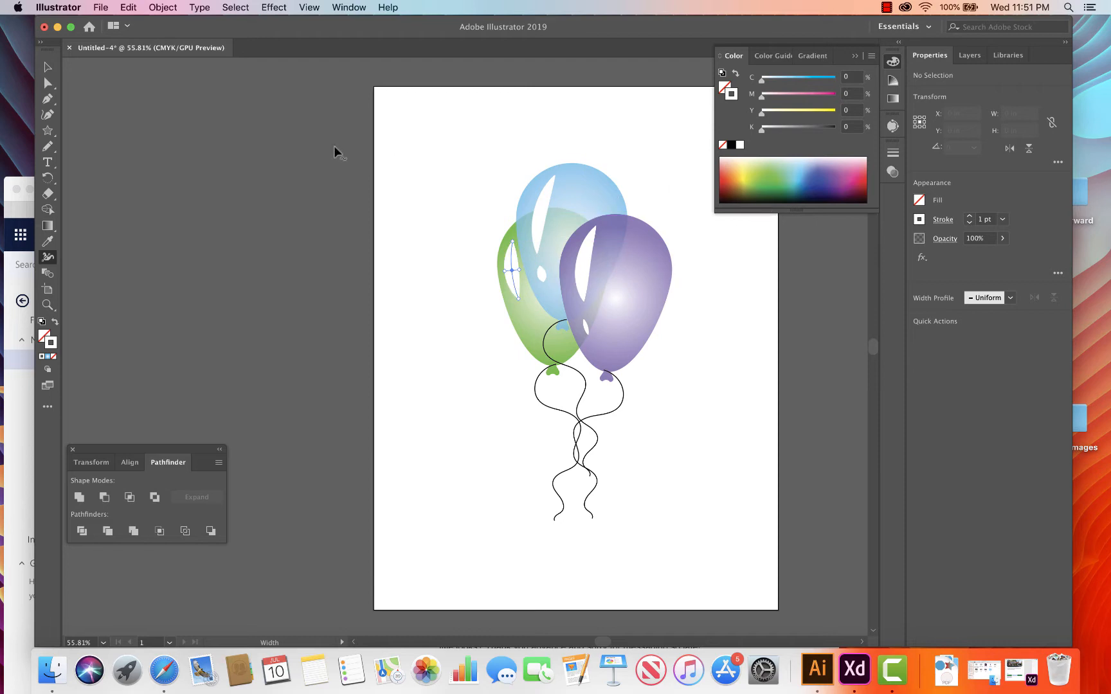
Step: Select the white highlights on all three balloons, lower their opacity to 27%, and deselect them
click(47, 67)
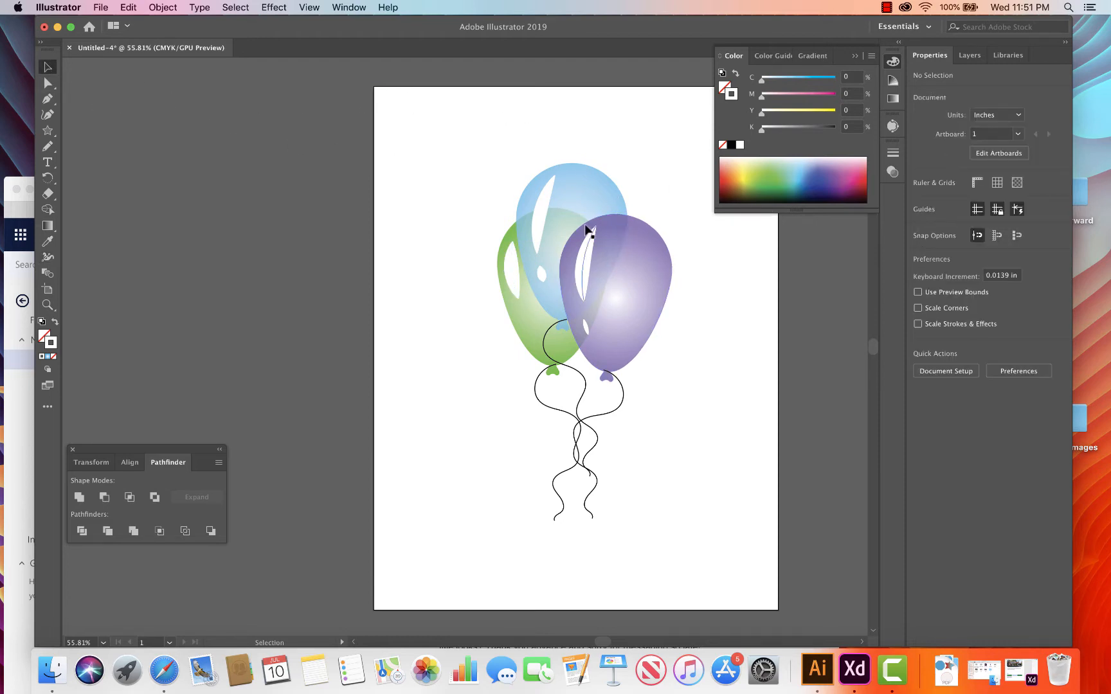
click(538, 209)
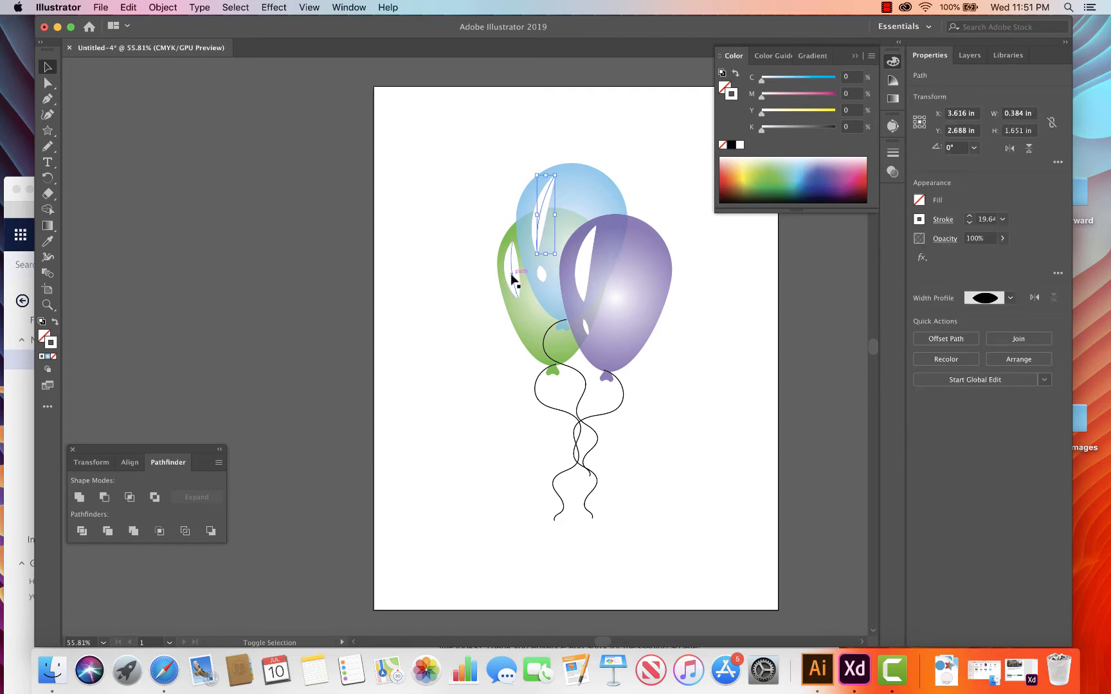
shift+click(513, 277)
shift+click(586, 253)
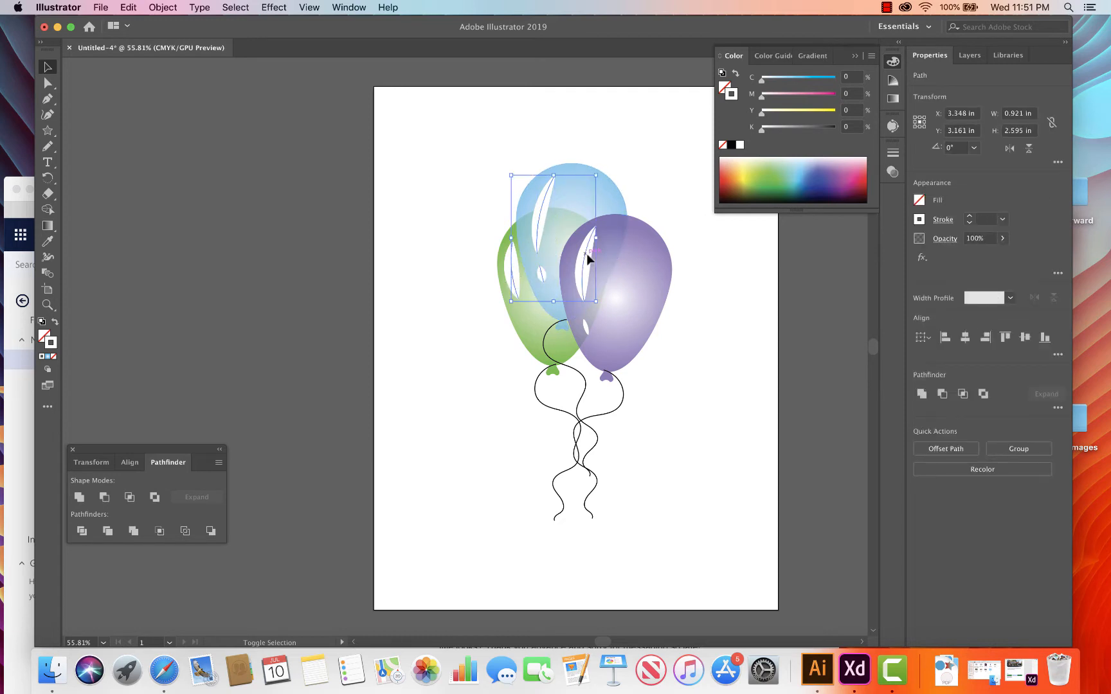
shift+click(585, 324)
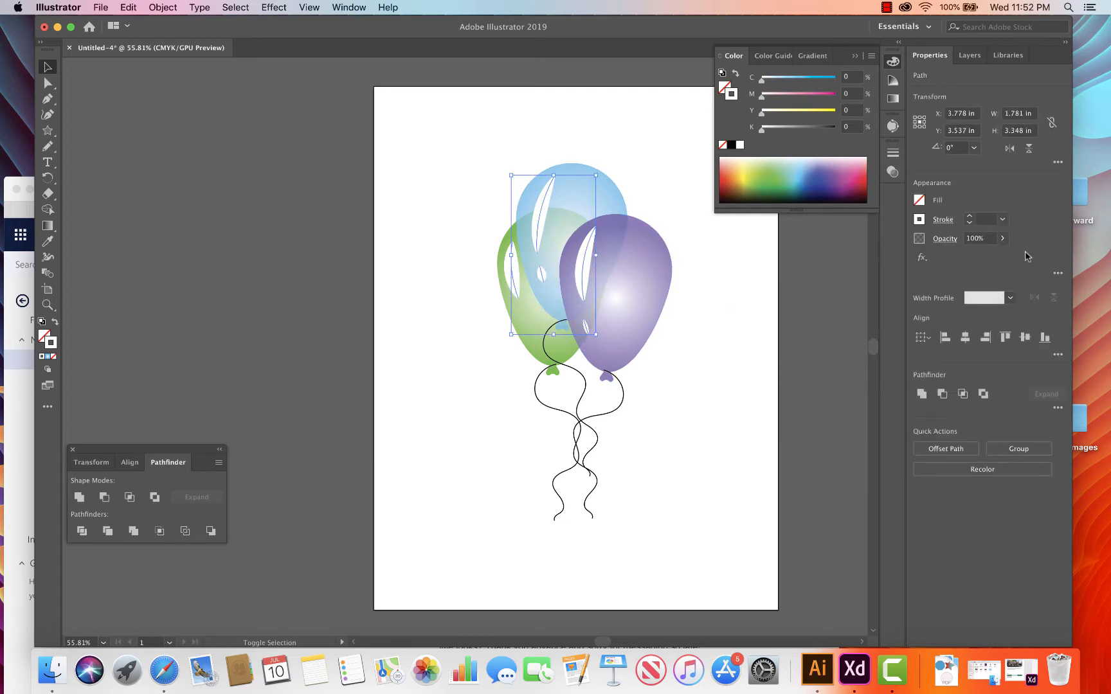
click(1002, 238)
drag(1001, 255, 965, 257)
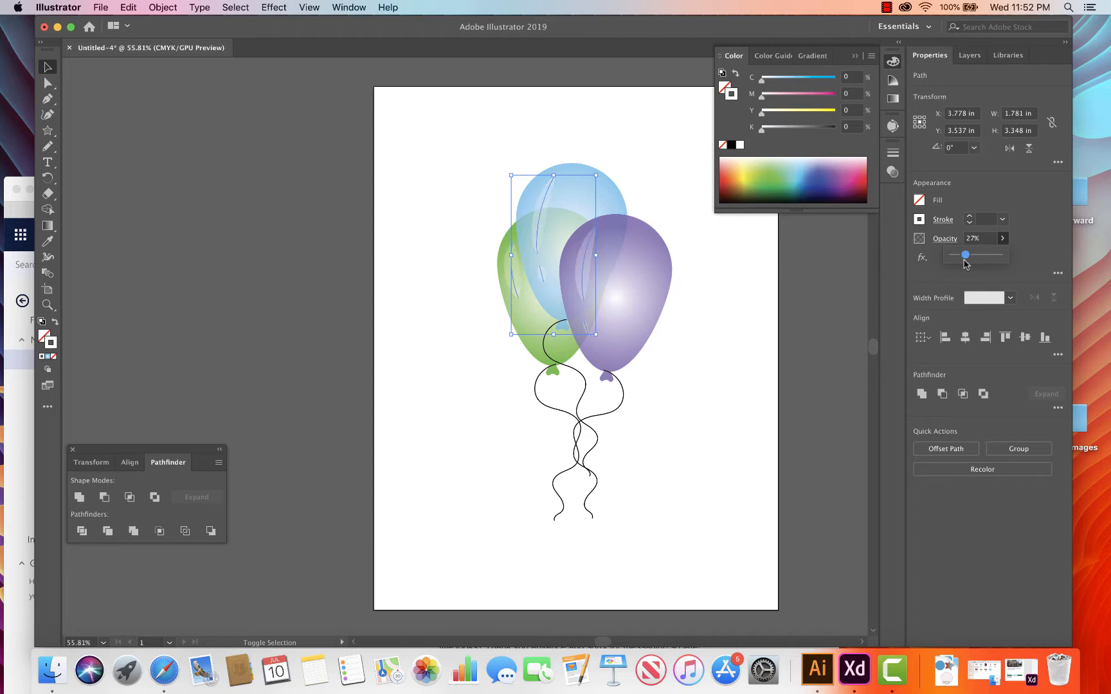
click(713, 301)
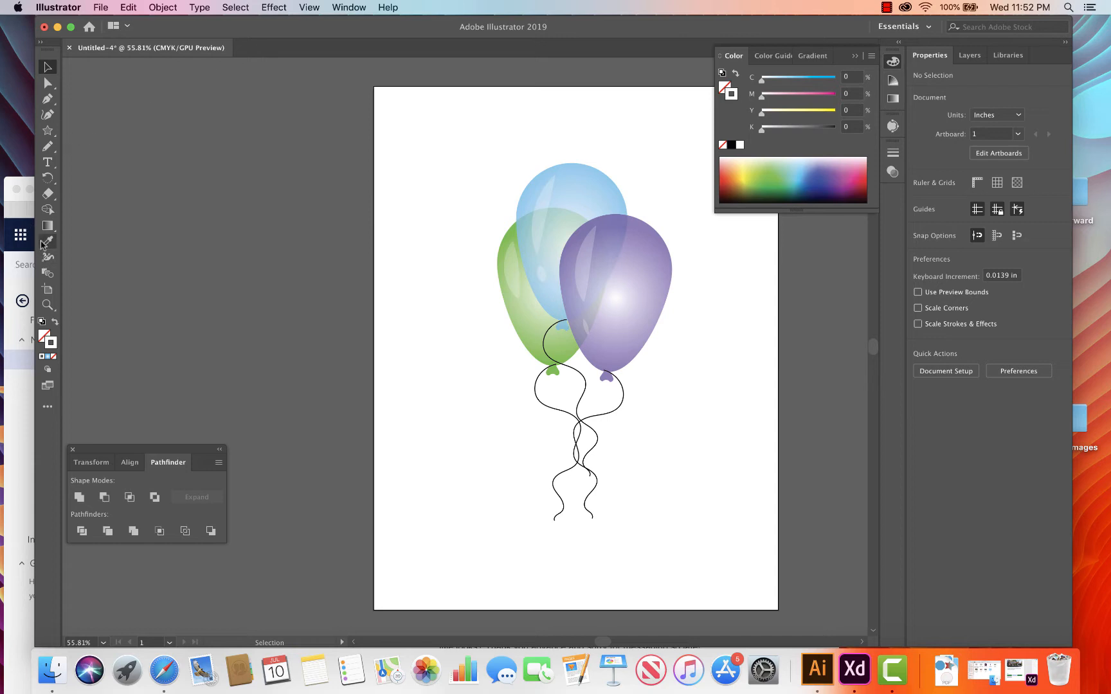
Step: Draw a rectangle about 8.5 by 11.06 in over the whole artboard and give it a white fill with no stroke
click(46, 136)
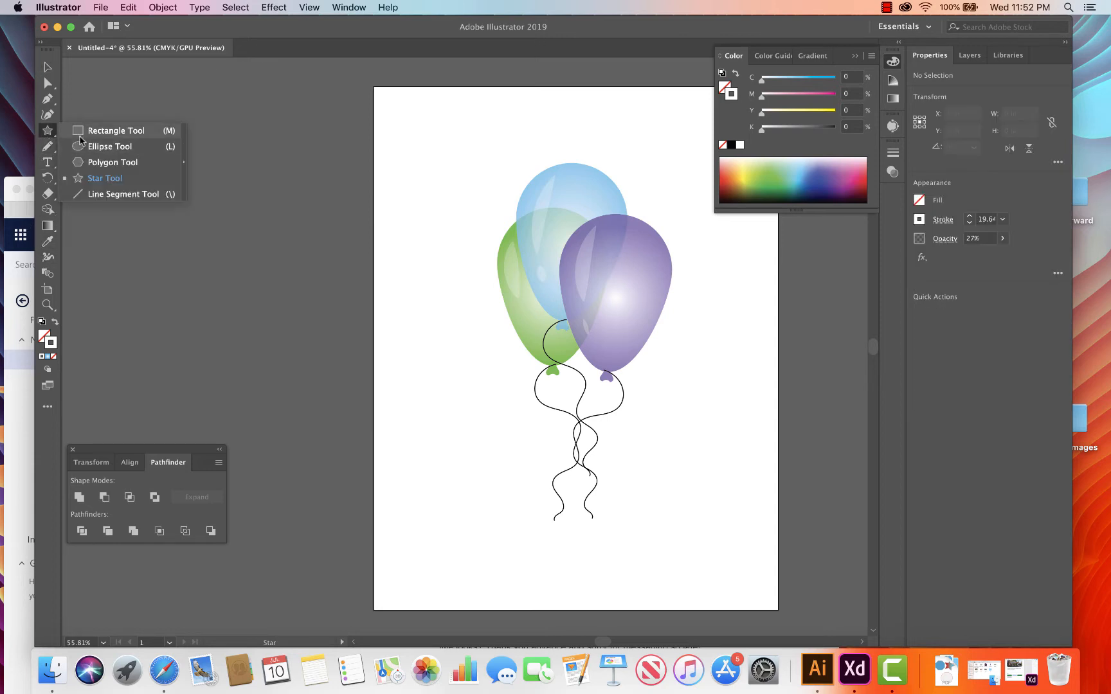
click(112, 130)
drag(372, 84, 778, 408)
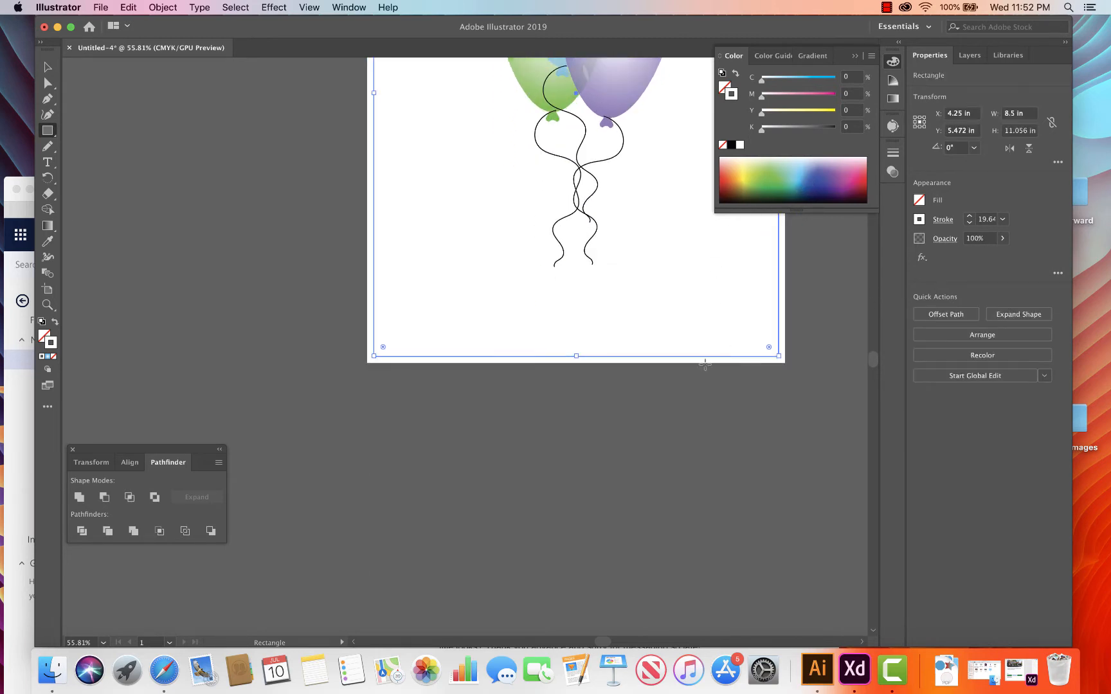
scroll(713, 302, up, 4)
click(55, 323)
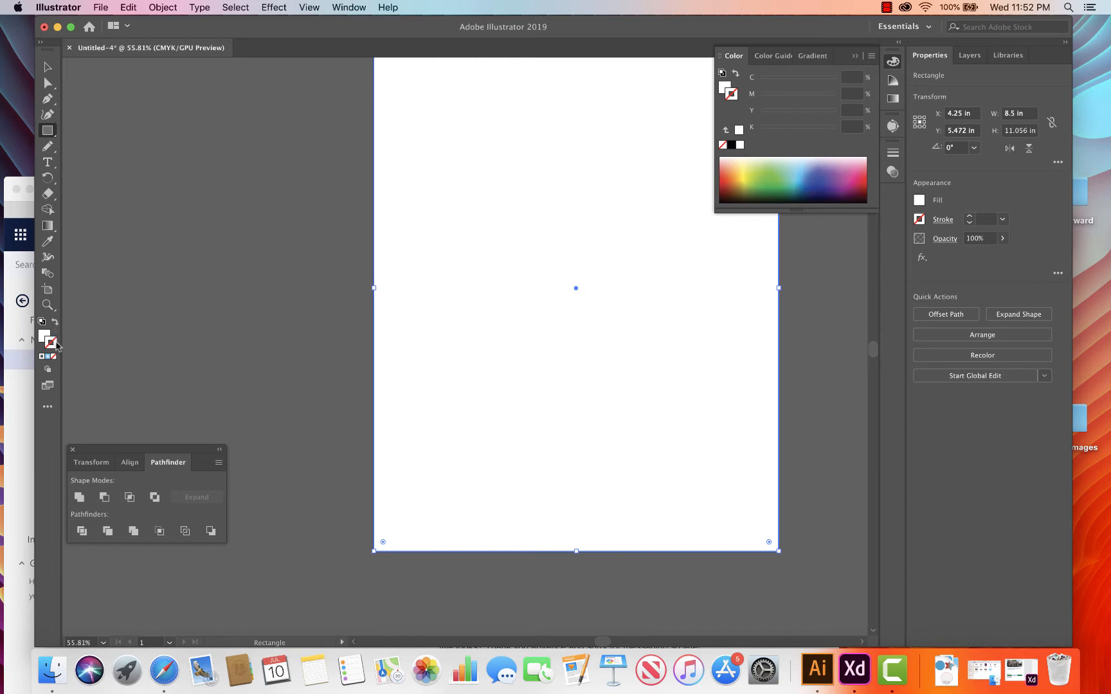
click(44, 335)
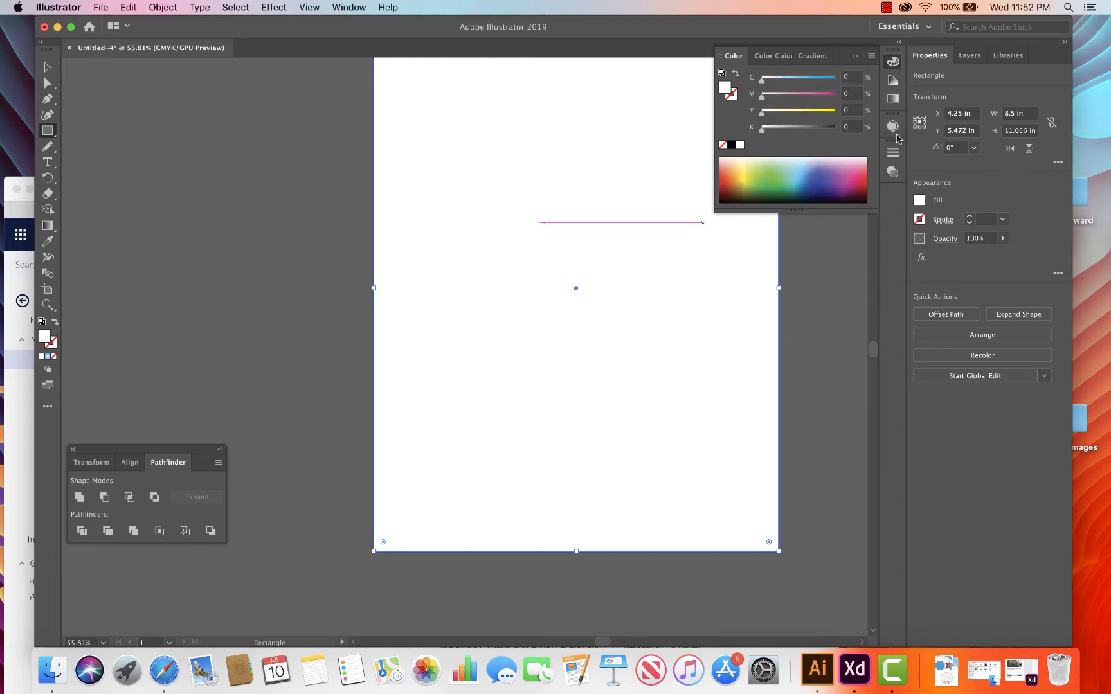
Step: Fill the rectangle with the Fading Sky linear gradient and set the gradient angle to -90°
click(891, 99)
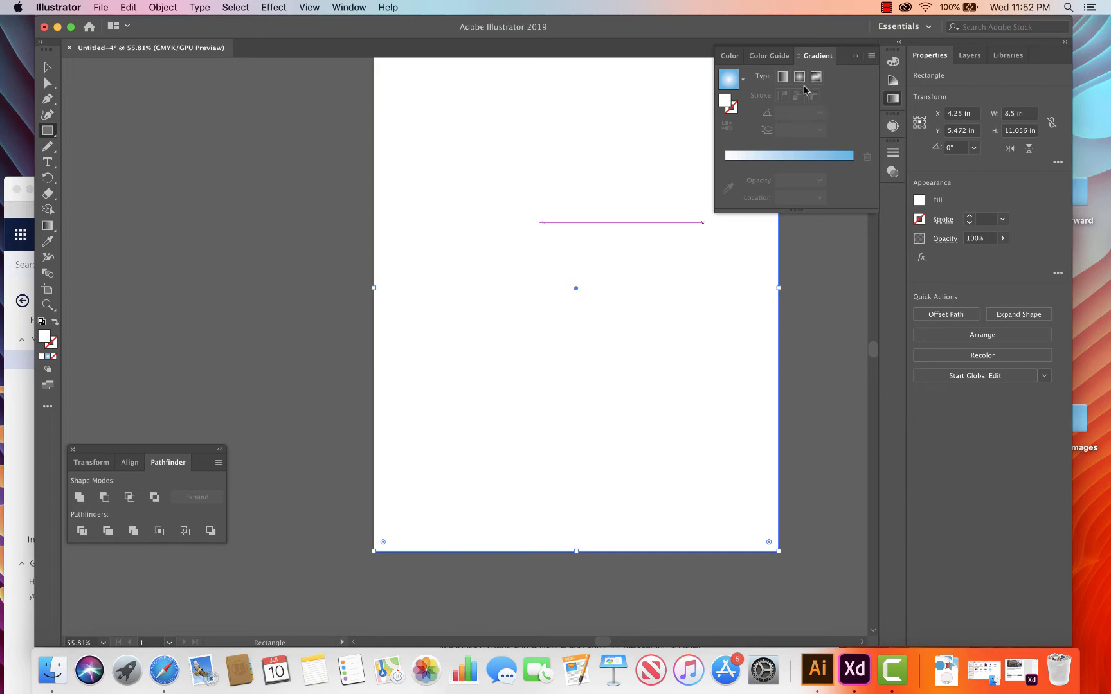
click(743, 79)
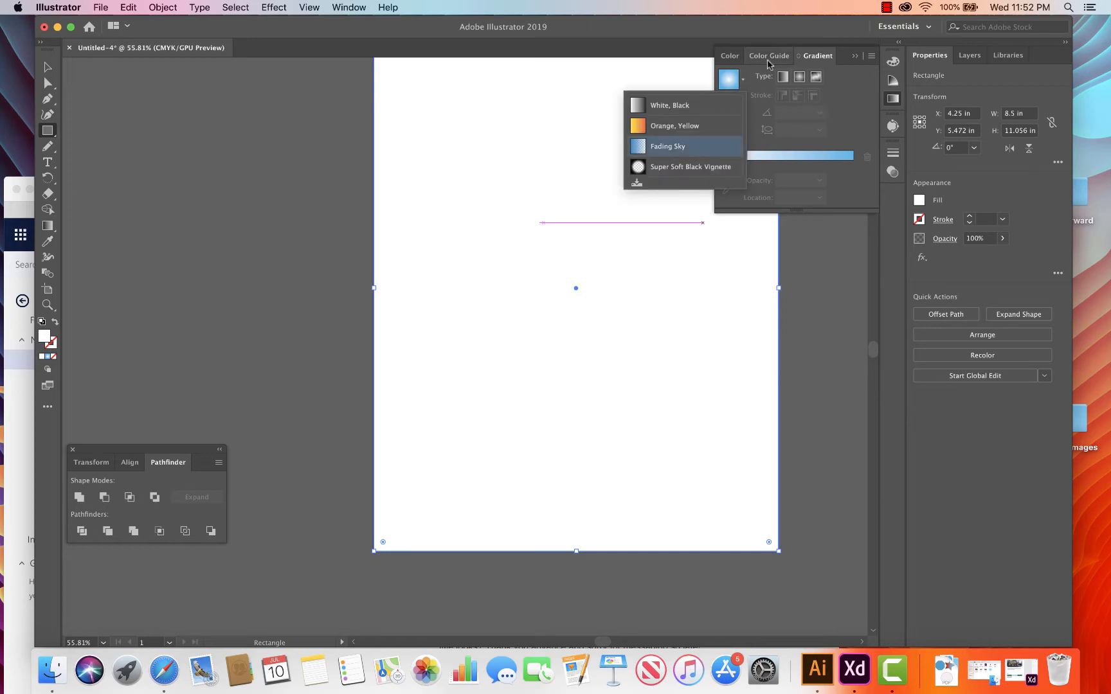
click(662, 149)
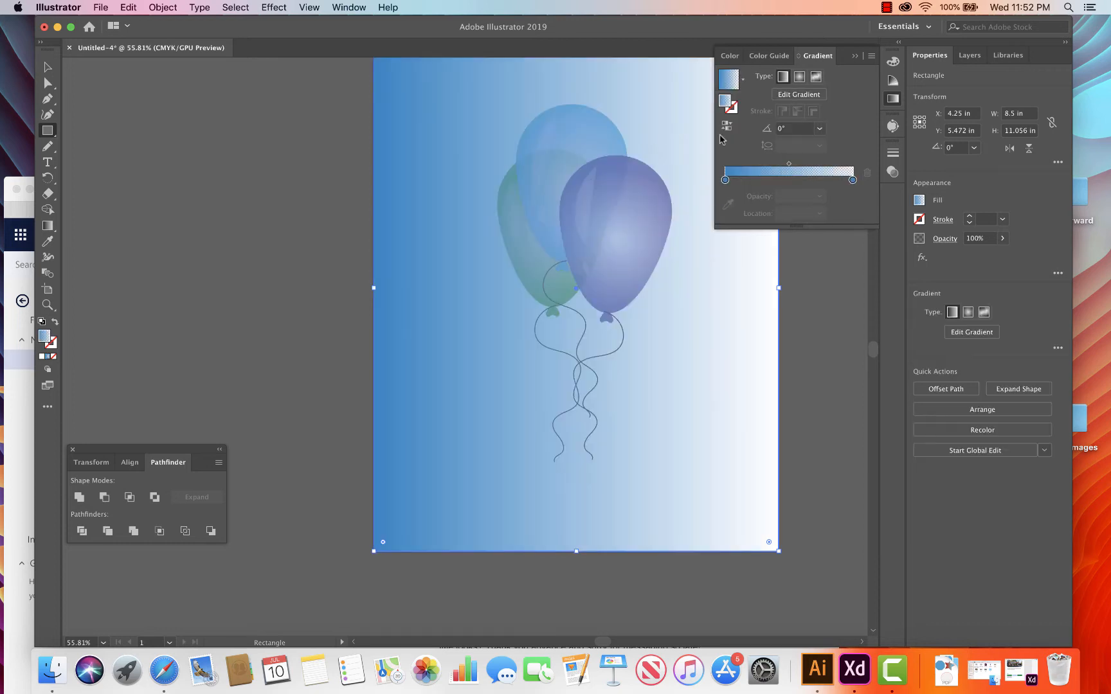
click(815, 130)
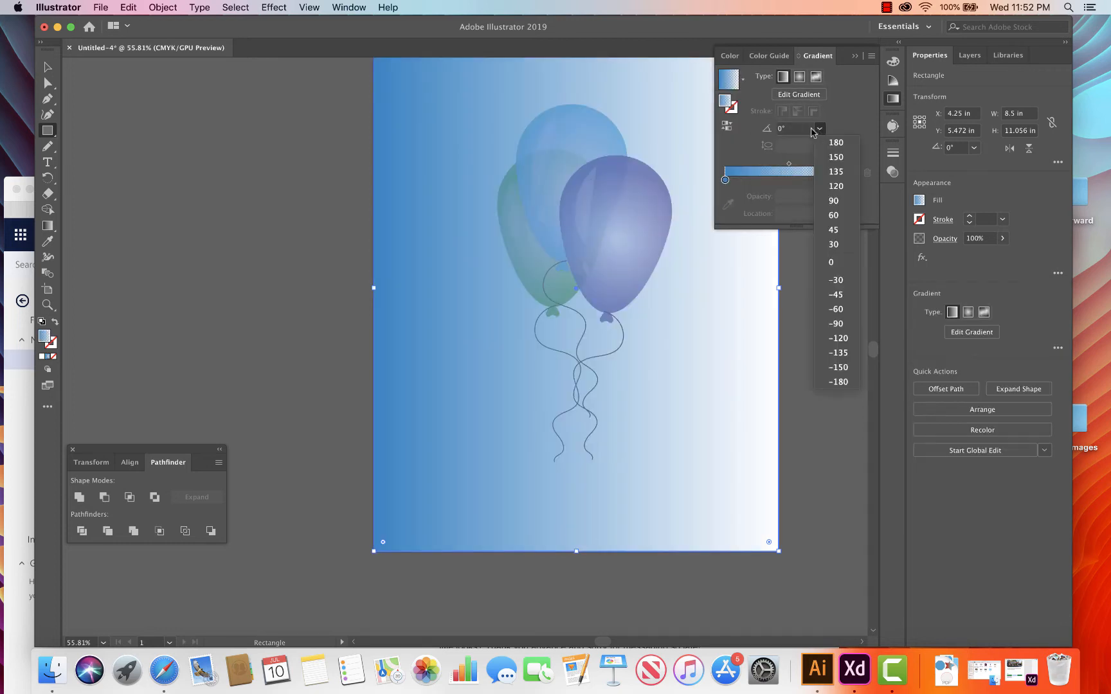
click(837, 324)
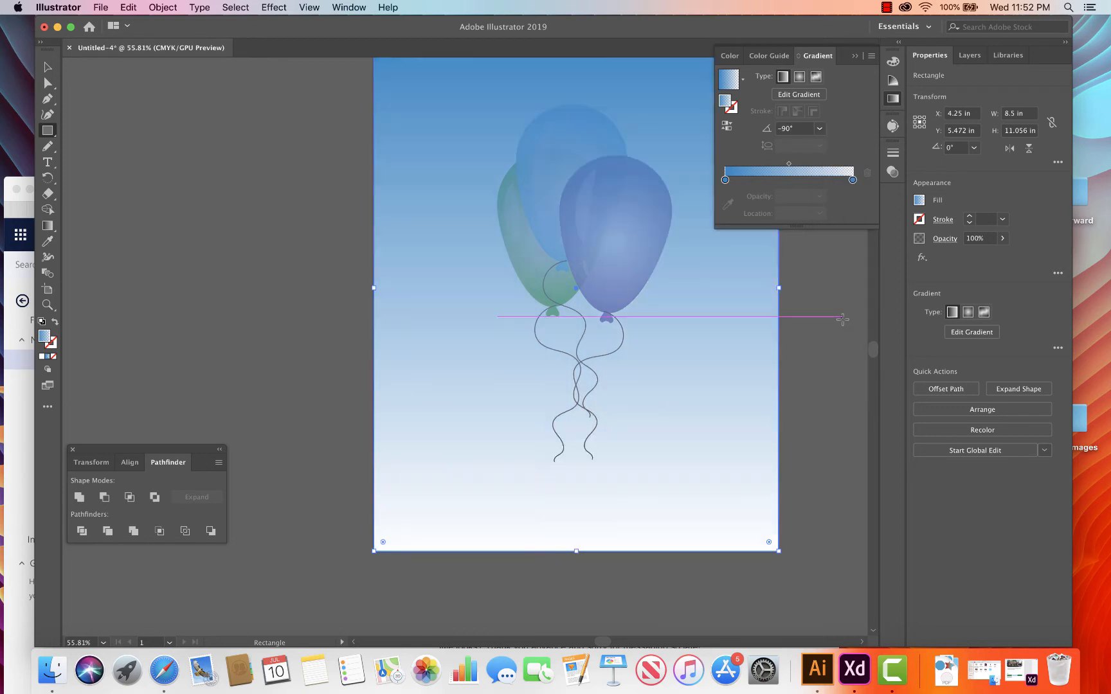
Step: Send the gradient rectangle to the back behind the balloons and deselect it
click(48, 66)
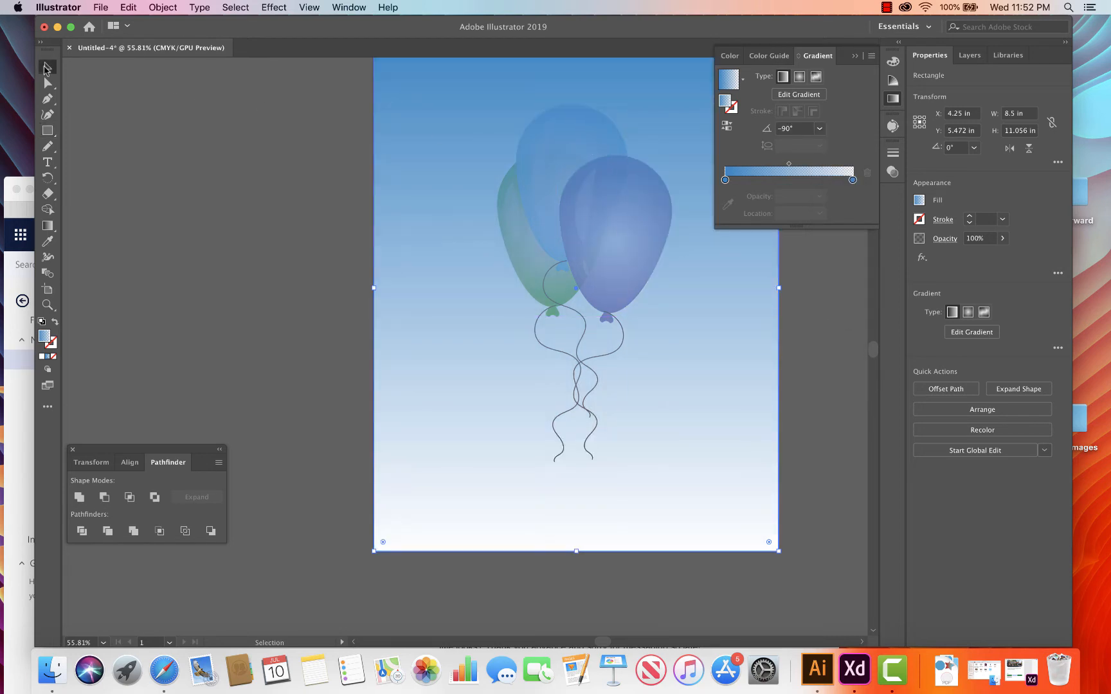
right_click(593, 85)
mouse_move(642, 284)
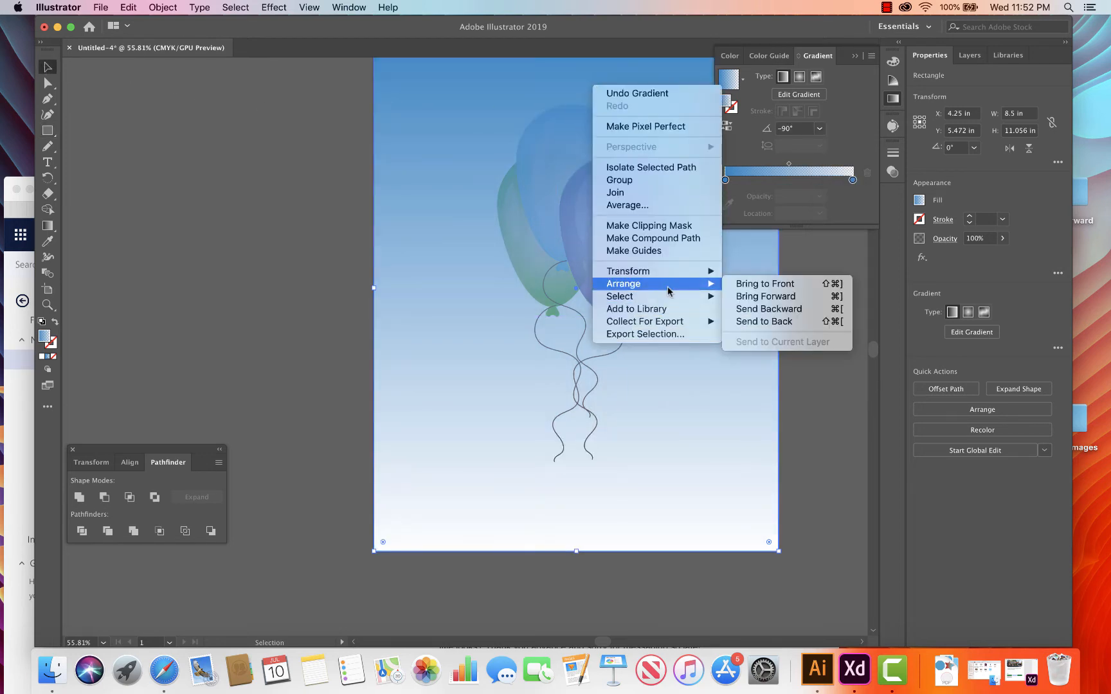
click(780, 320)
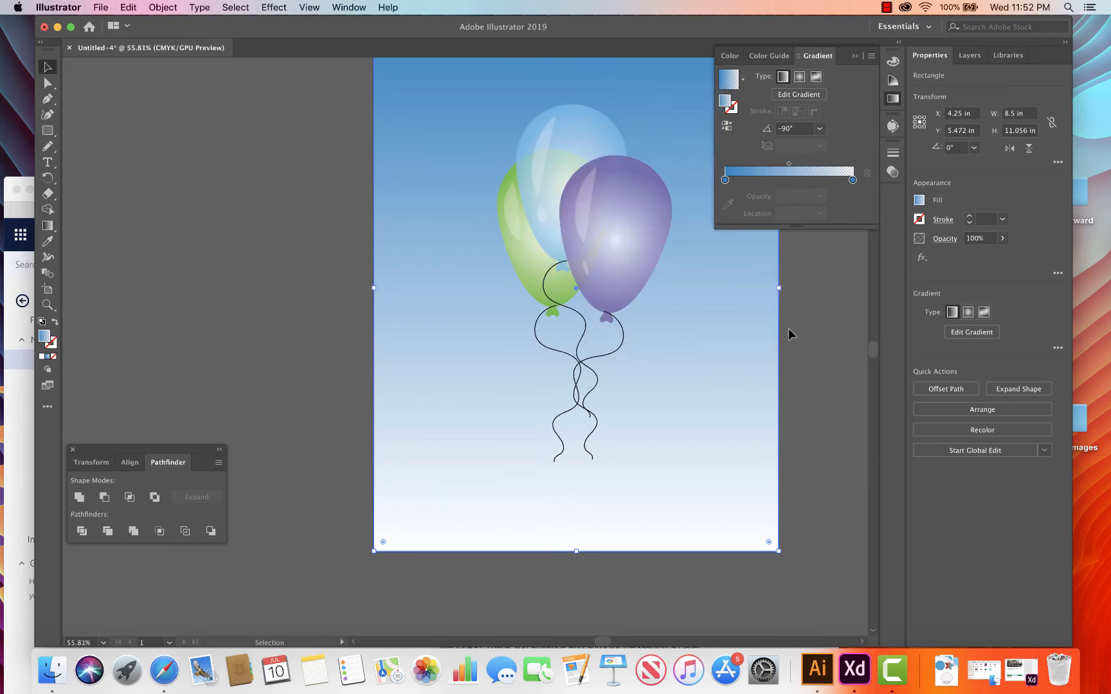
click(832, 355)
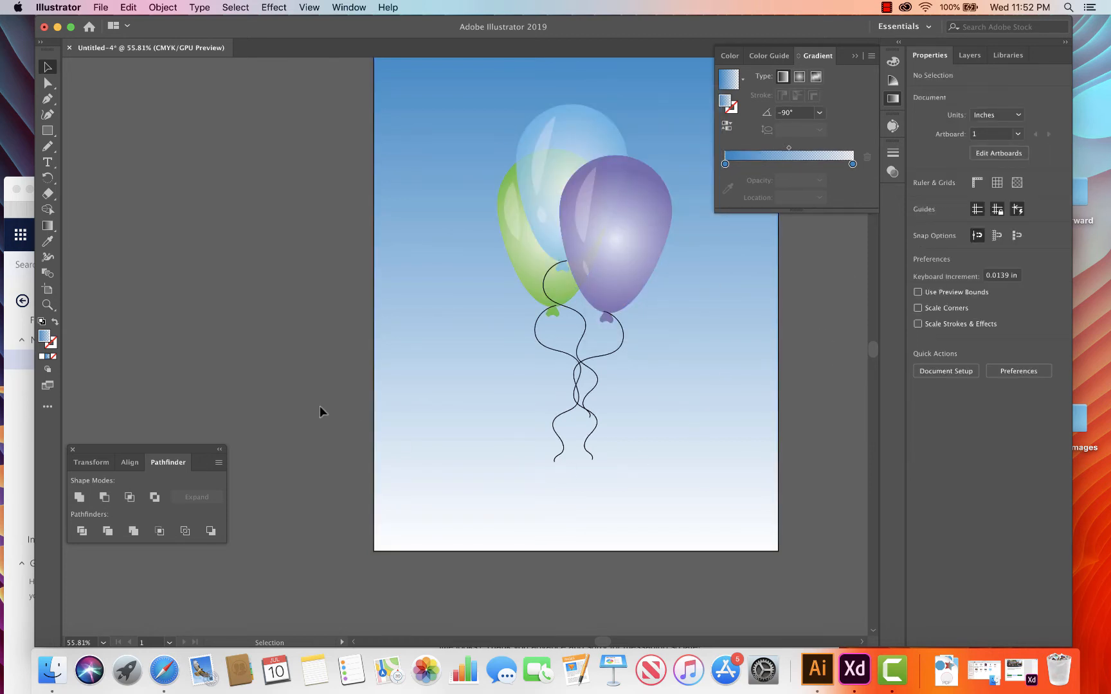
Step: Resize the background rectangle's top edge to meet the artboard edge, making it 11 in high
scroll(373, 360, down, 3)
scroll(426, 361, up, 4)
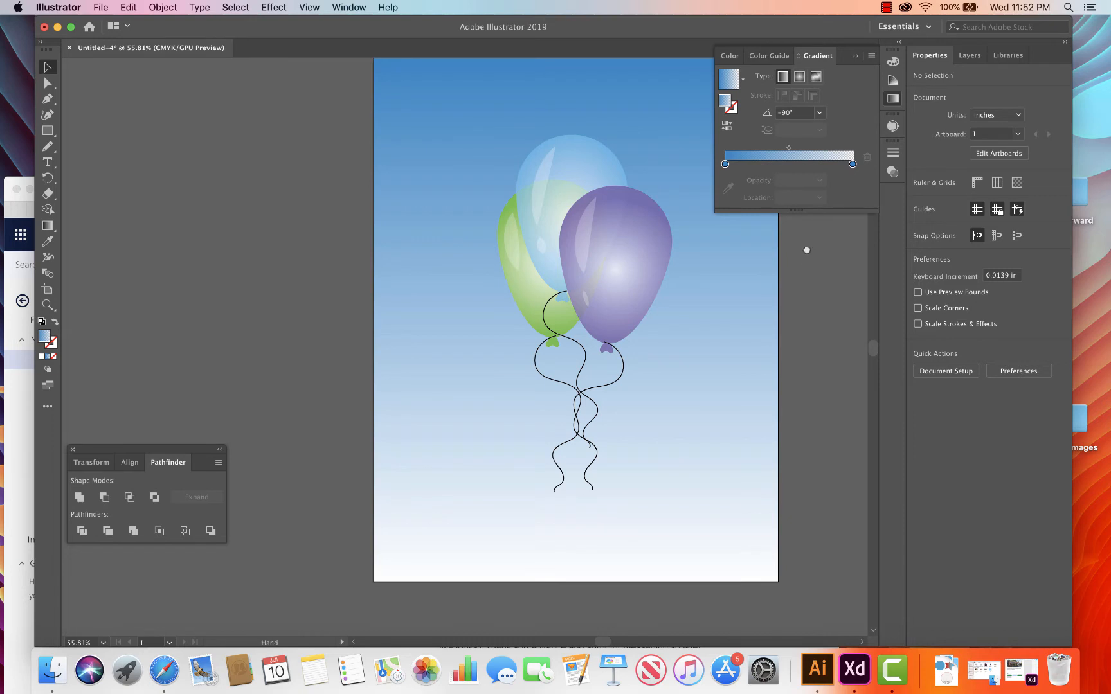
drag(804, 247, 726, 273)
click(666, 124)
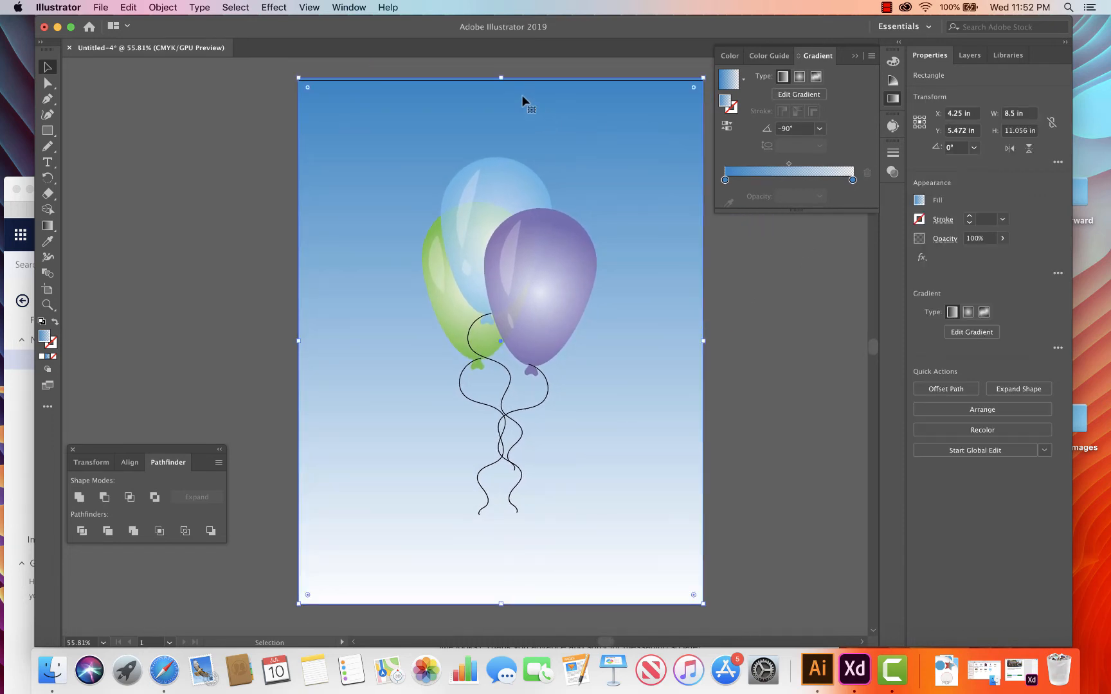
drag(502, 80, 502, 81)
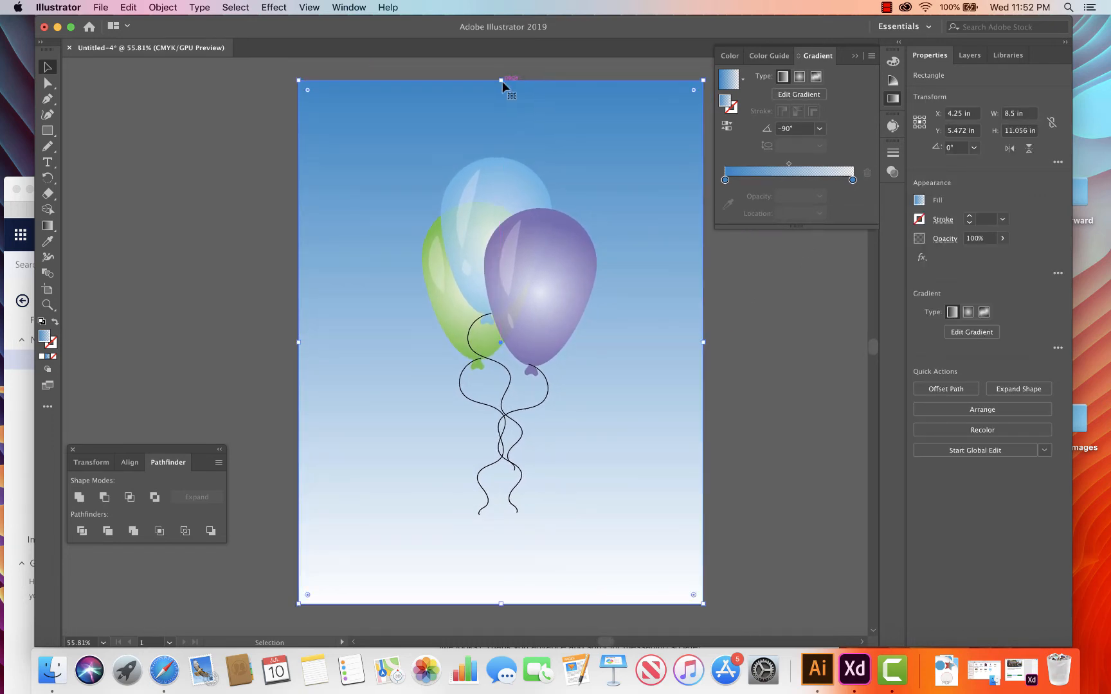
Step: Rename Layer 1 as Balloons, and toggle the layer's visibility off and back on
click(348, 7)
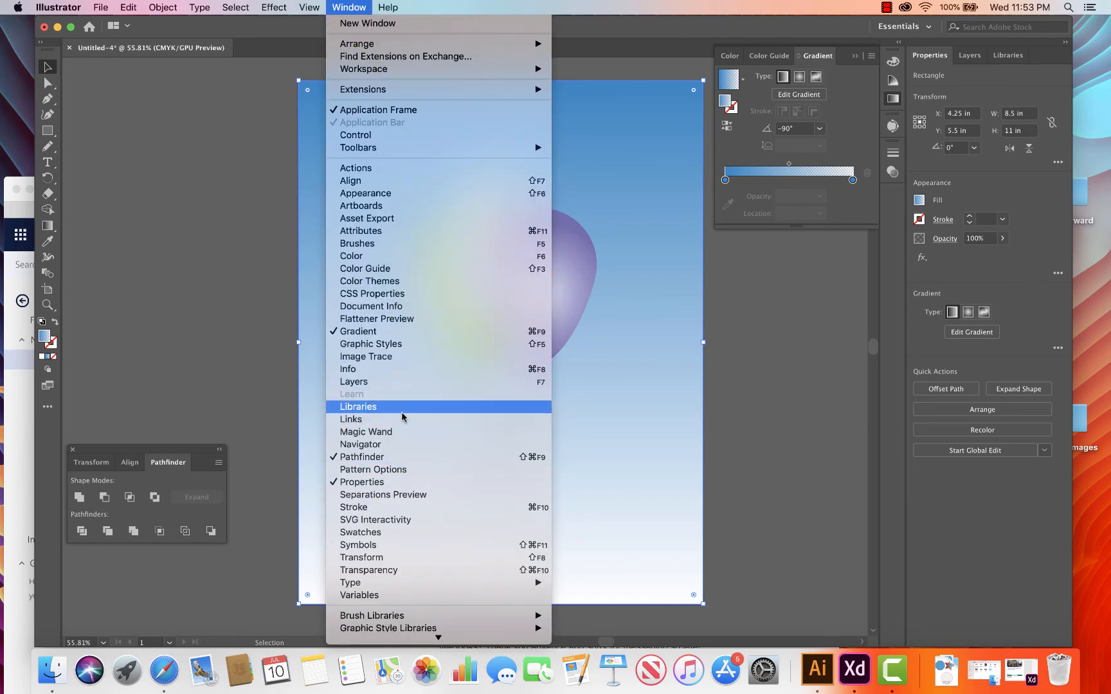
click(396, 381)
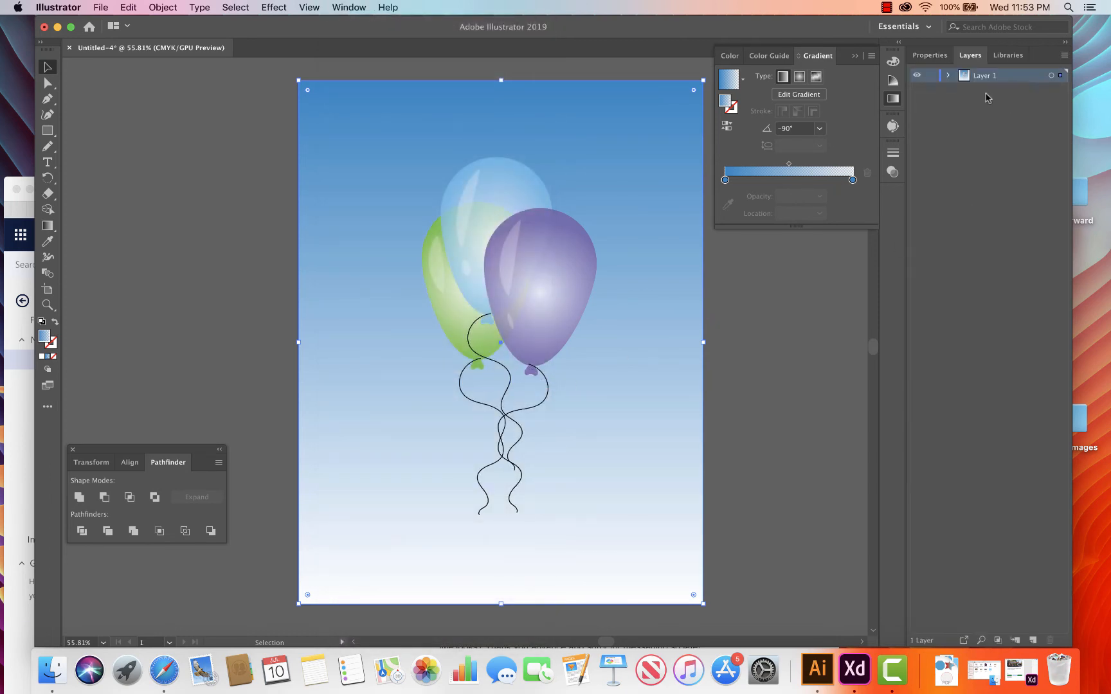
double_click(990, 75)
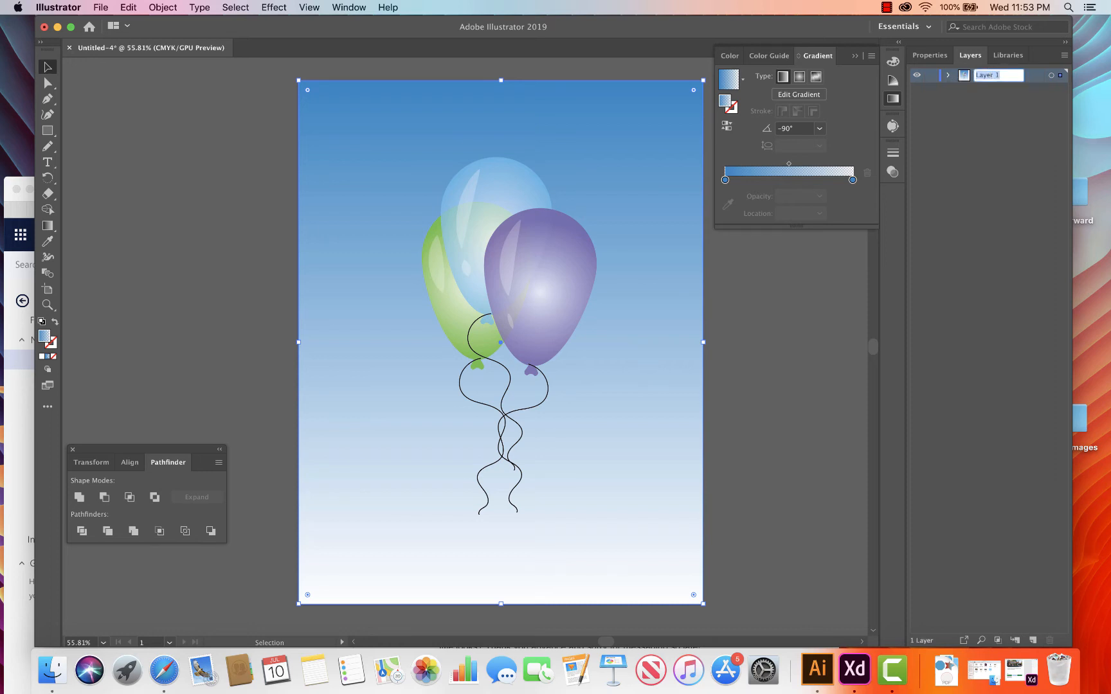
text(Balloons)
key(Return)
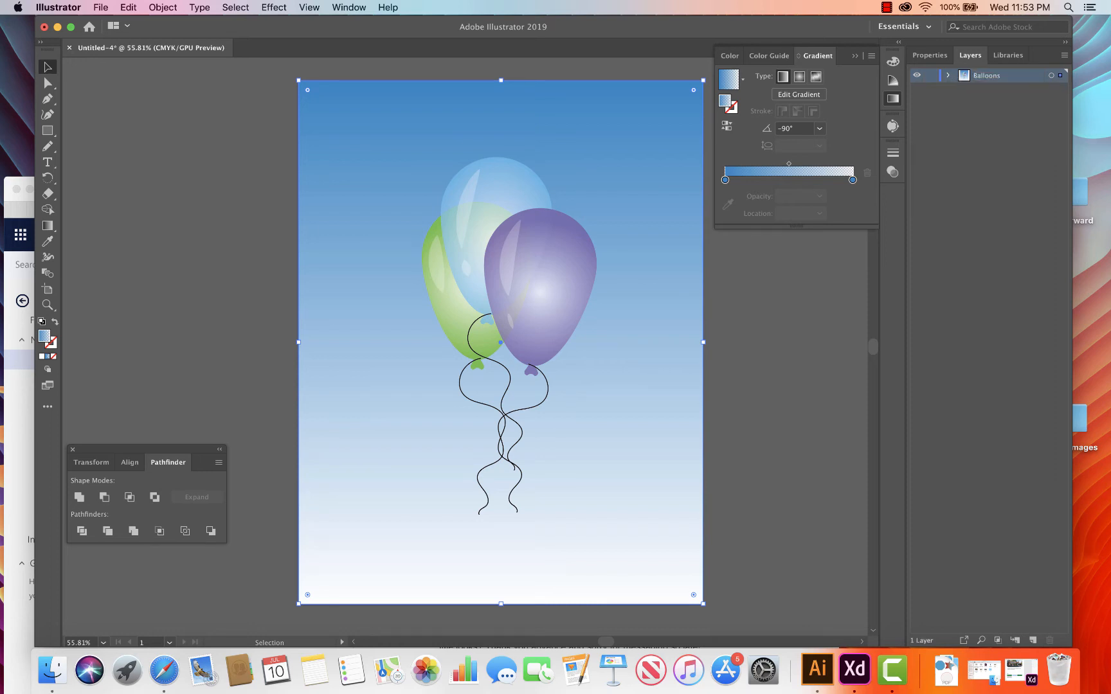
click(917, 76)
click(917, 76)
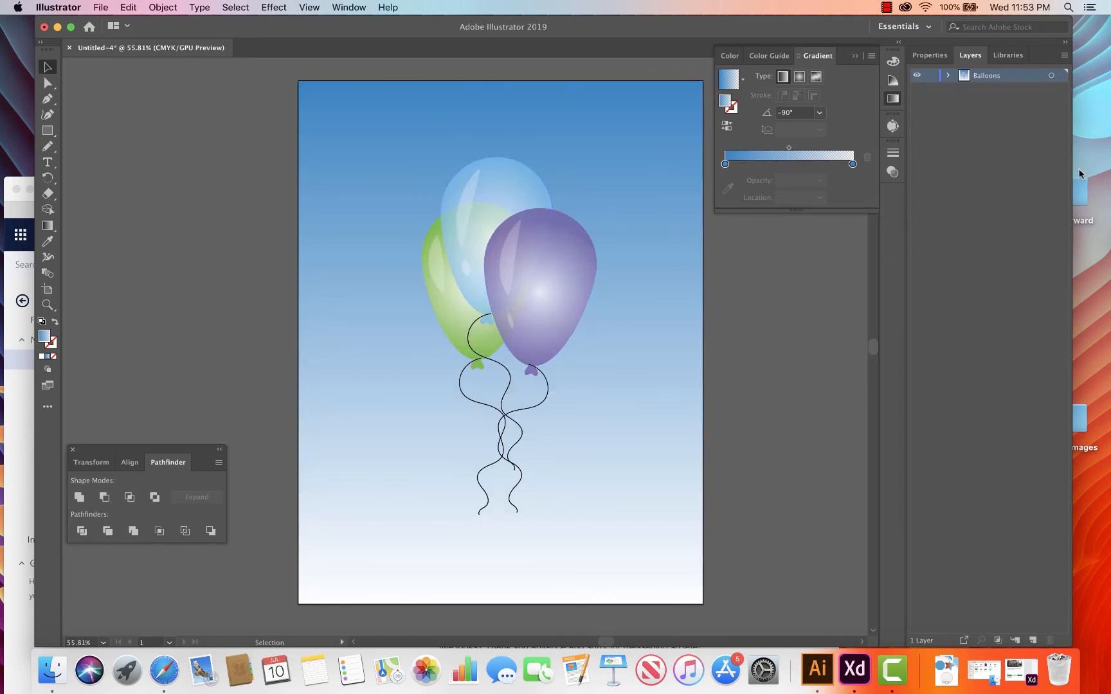
Step: Save the document to the Desktop as Balloons.ai in Adobe Illustrator format, accepting the default Illustrator CC options
click(103, 7)
click(122, 110)
text(Ba)
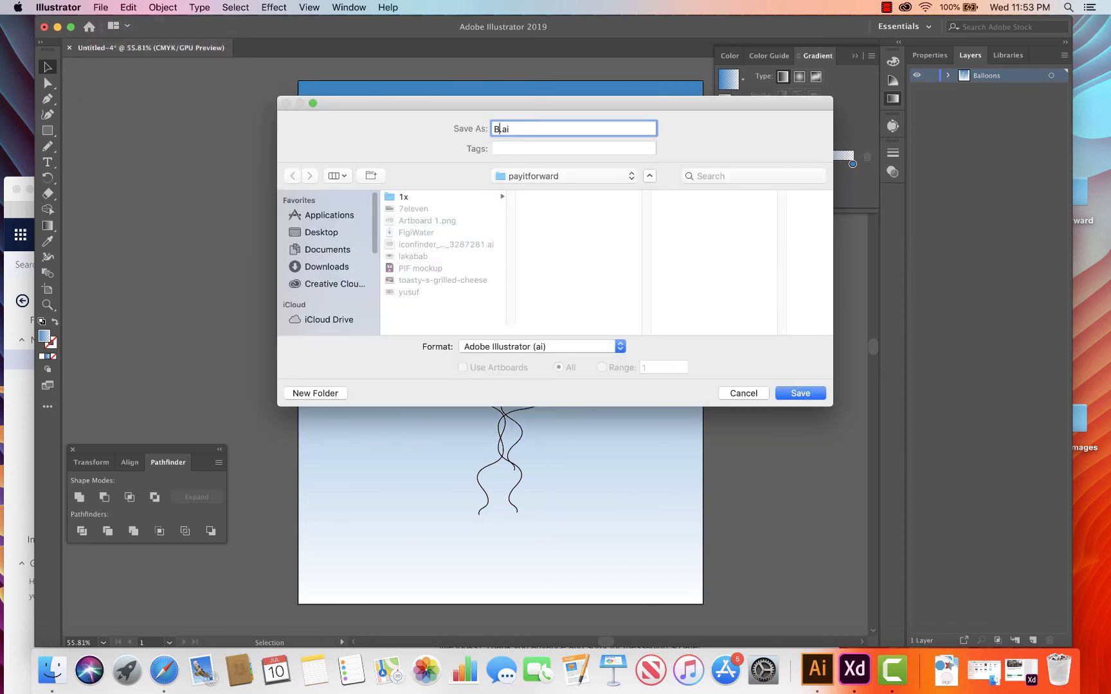
text(l)
key(BackSpace)
text(alloons)
click(315, 233)
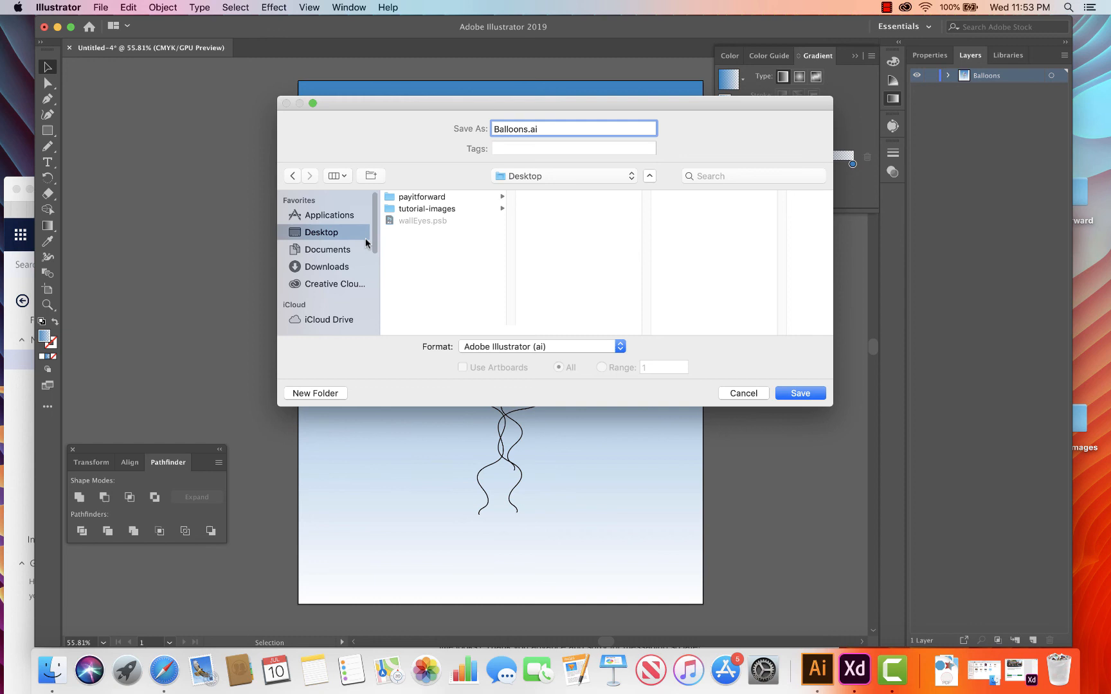
click(800, 394)
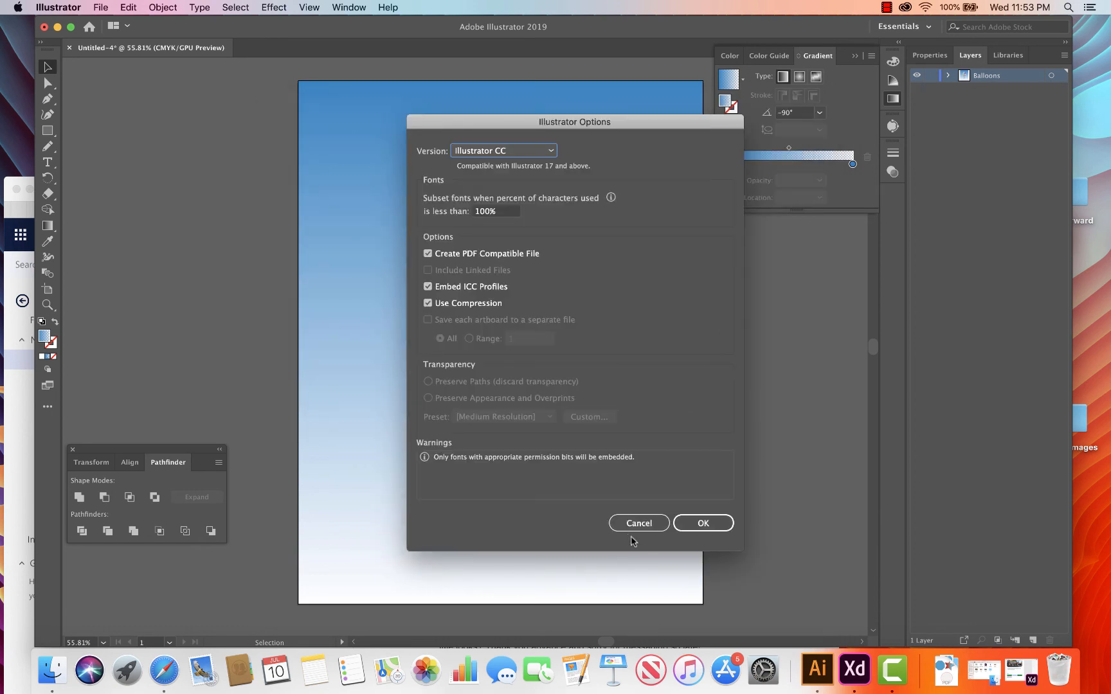
click(698, 525)
click(886, 7)
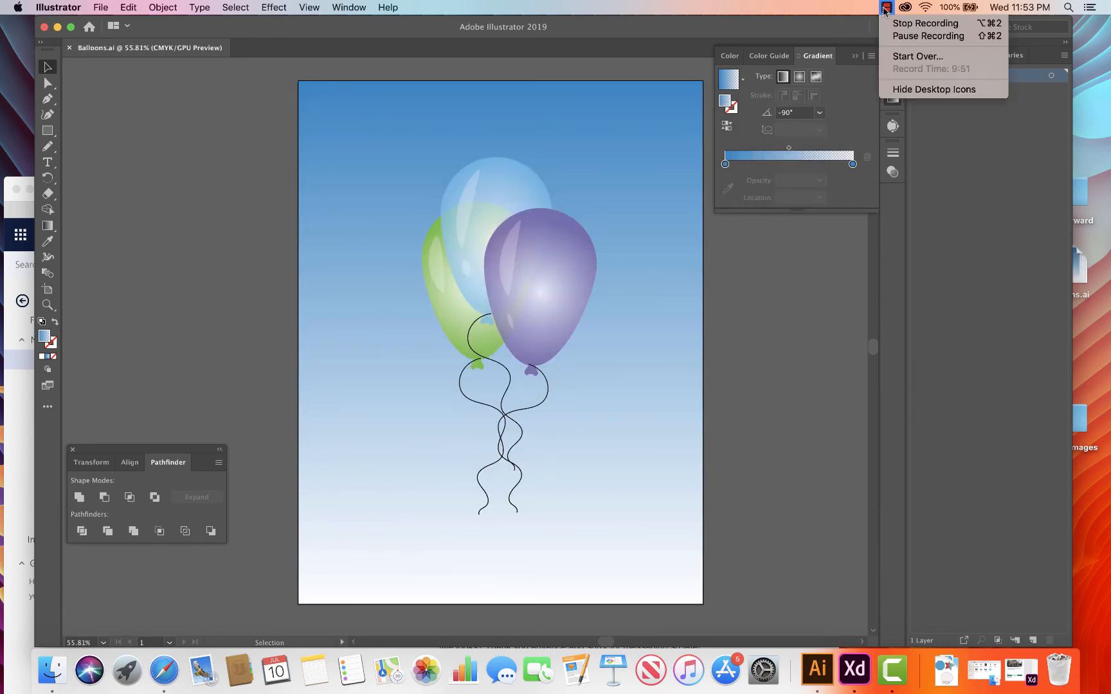